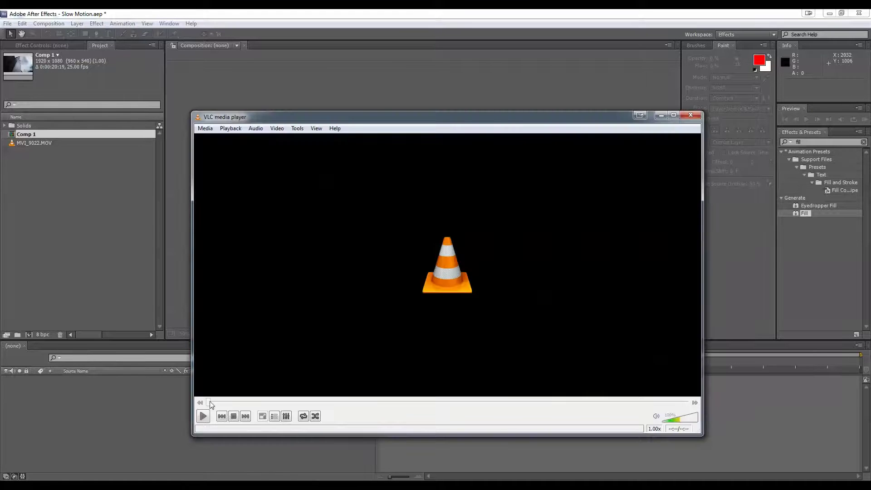
# - Play the Slow Motion.mp4 clip in VLC media player
pyautogui.click(204, 416)
# - Minimize VLC, create Comp 2 with the HDTV 1080 25 preset, and add MVI_9022.MOV to it
pyautogui.click(662, 115)
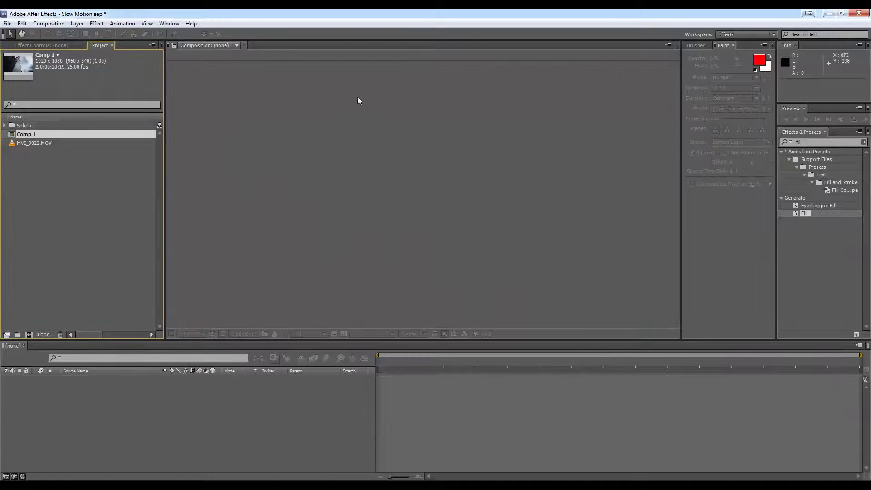
pyautogui.click(40, 310)
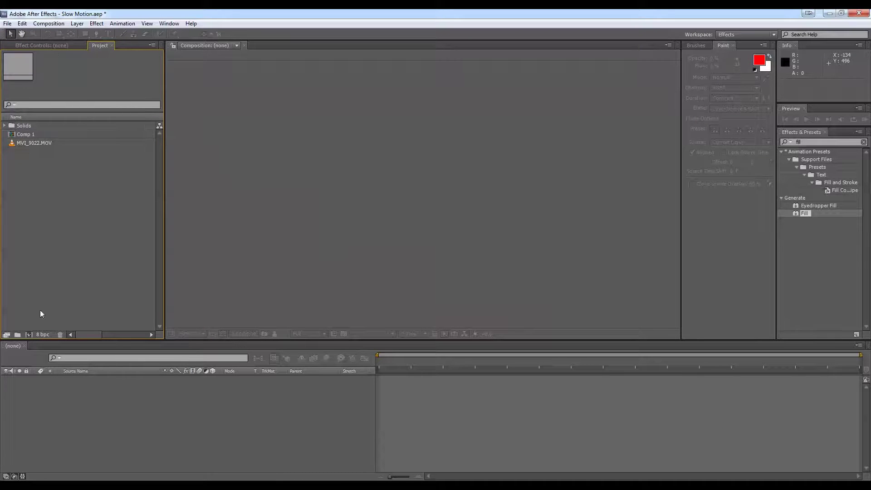
pyautogui.click(30, 334)
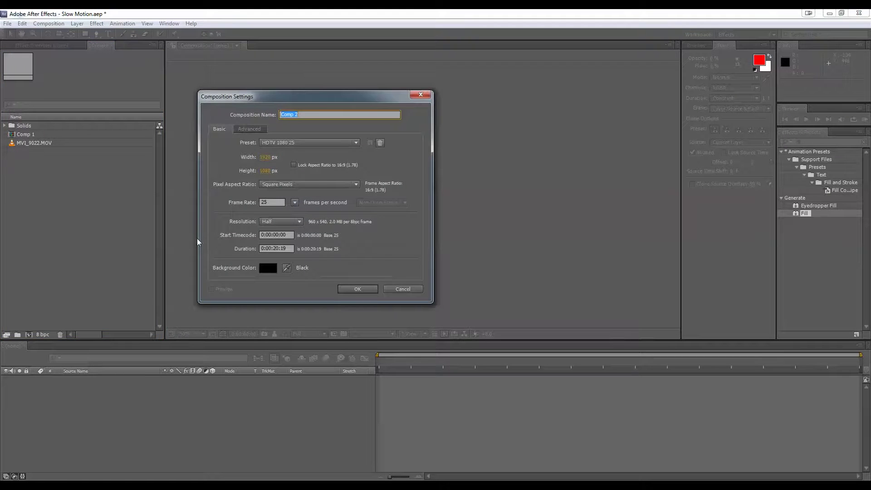
pyautogui.click(344, 143)
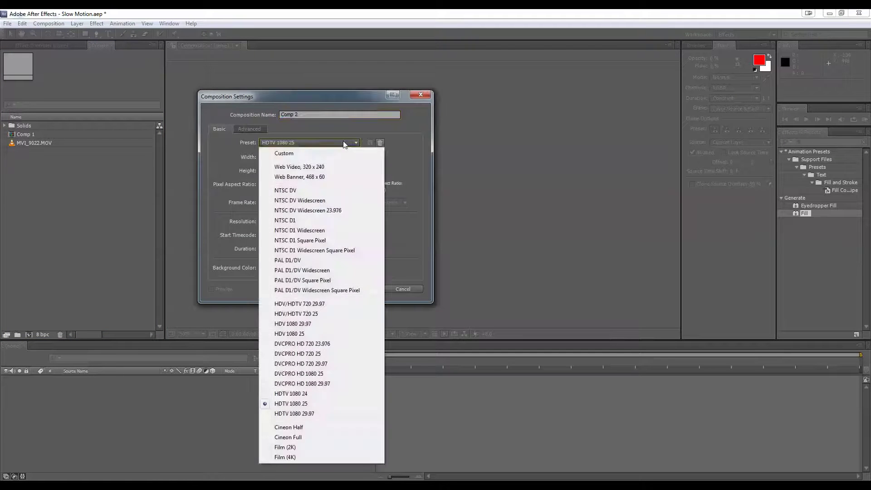
pyautogui.click(349, 404)
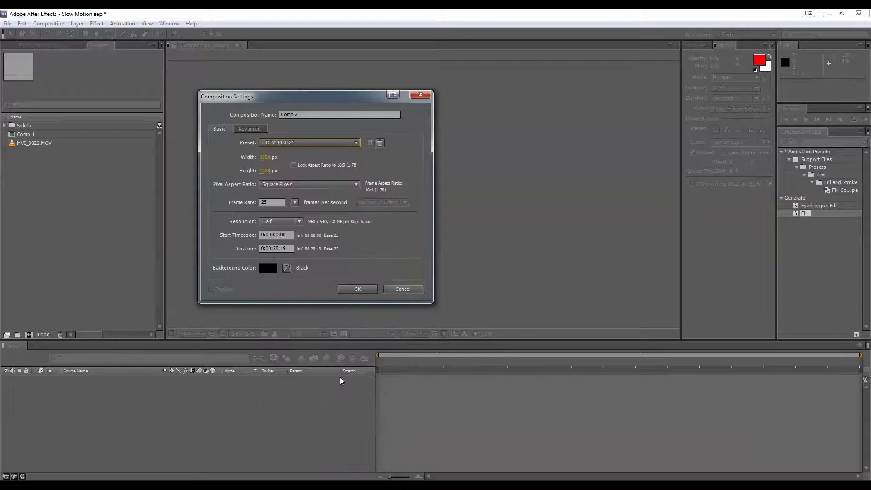
pyautogui.click(358, 290)
pyautogui.moveTo(14, 152); pyautogui.dragTo(389, 382)
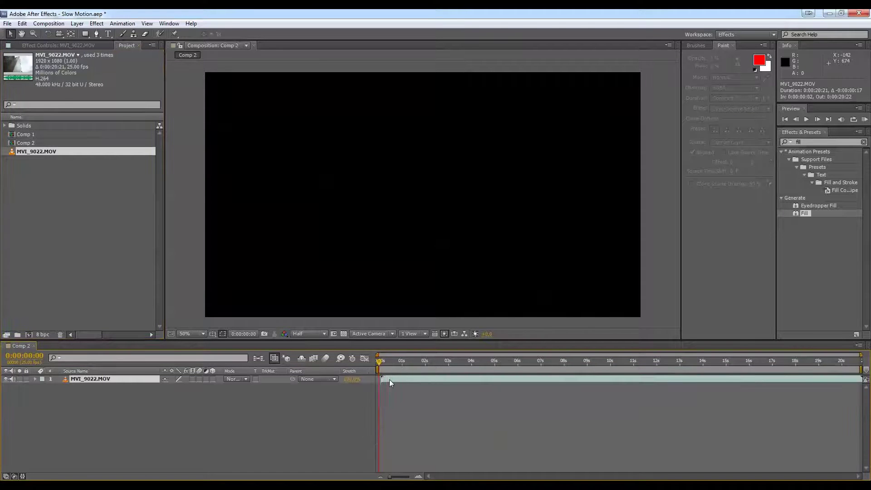
# - Scrub the MVI_9022.MOV clip and trim its out point to a 0:00:06:04 duration
pyautogui.click(418, 361)
pyautogui.moveTo(420, 363); pyautogui.dragTo(520, 372)
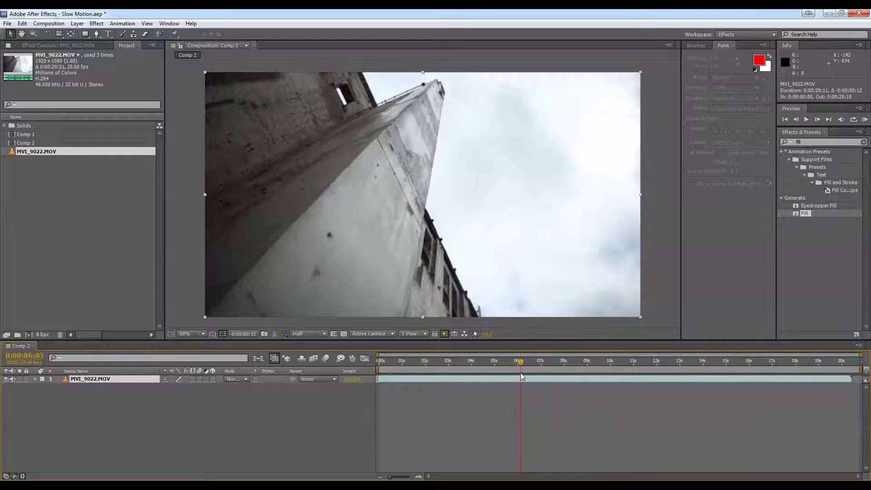
pyautogui.moveTo(851, 378); pyautogui.dragTo(523, 415)
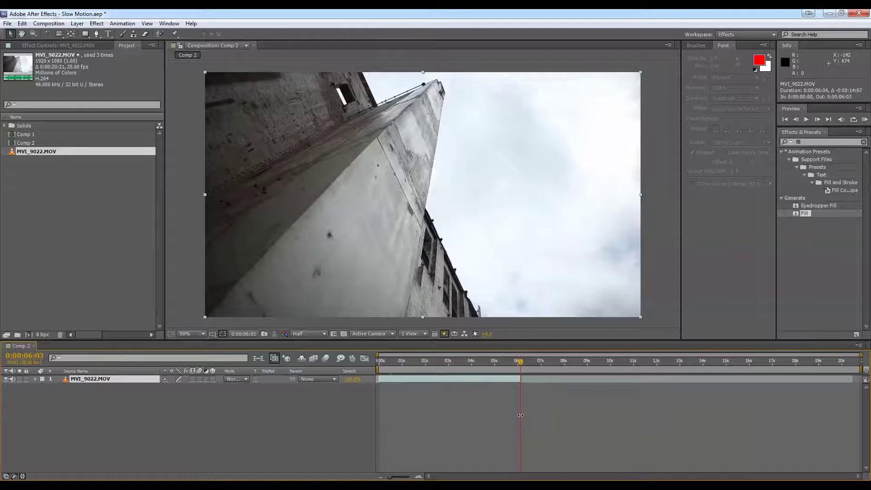
pyautogui.moveTo(520, 363)
pyautogui.mouseDown()
pyautogui.moveTo(378, 364)
pyautogui.moveTo(517, 356)
pyautogui.moveTo(489, 354)
pyautogui.moveTo(507, 351)
pyautogui.mouseUp()
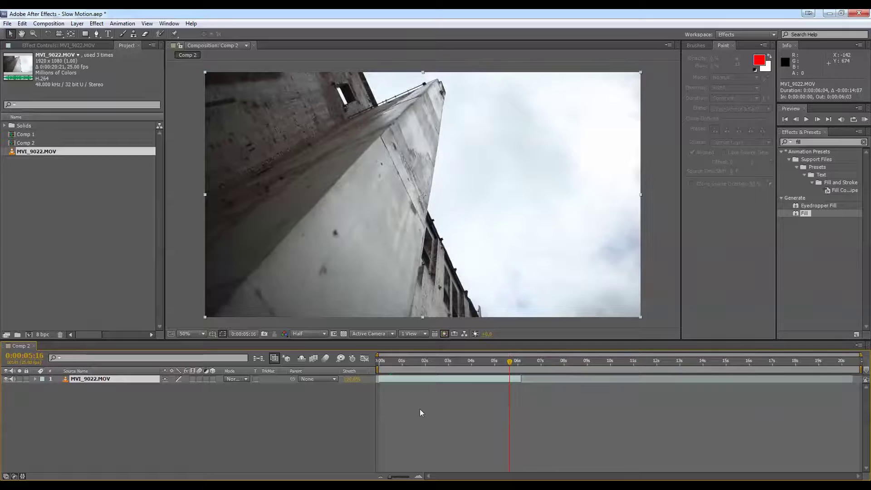
# - Hide the layer Switches column and show the Stretch column in the Comp 2 timeline
pyautogui.rightClick(345, 371)
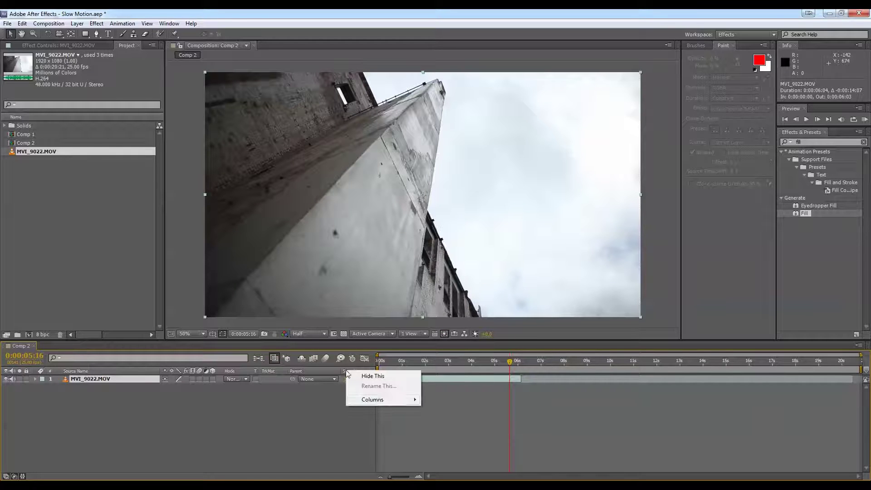
pyautogui.moveTo(381, 399)
pyautogui.click(430, 399)
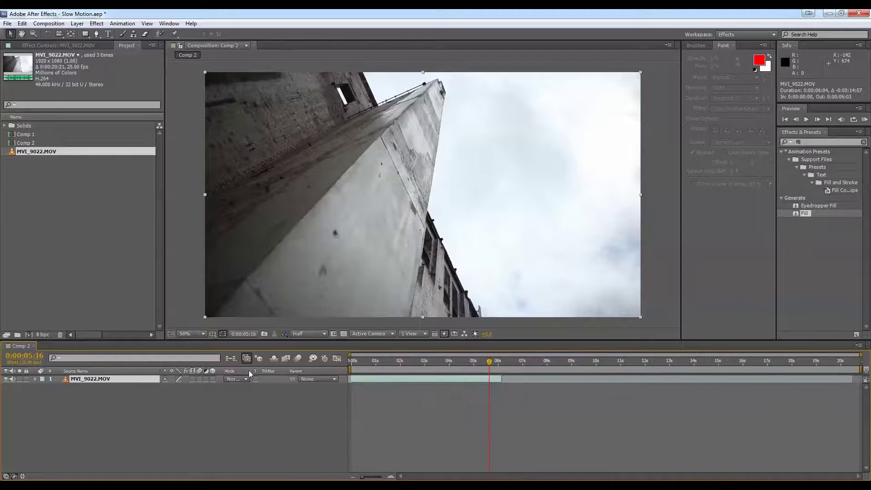
pyautogui.rightClick(249, 370)
pyautogui.moveTo(313, 400)
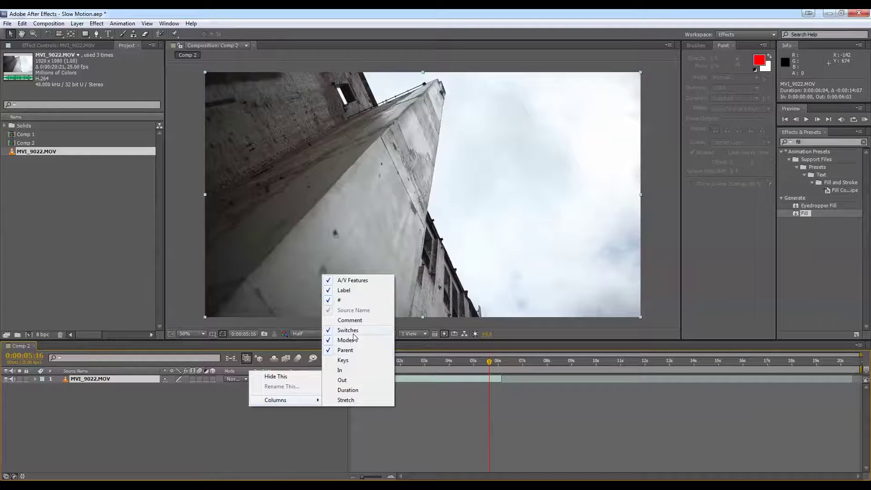
pyautogui.click(351, 331)
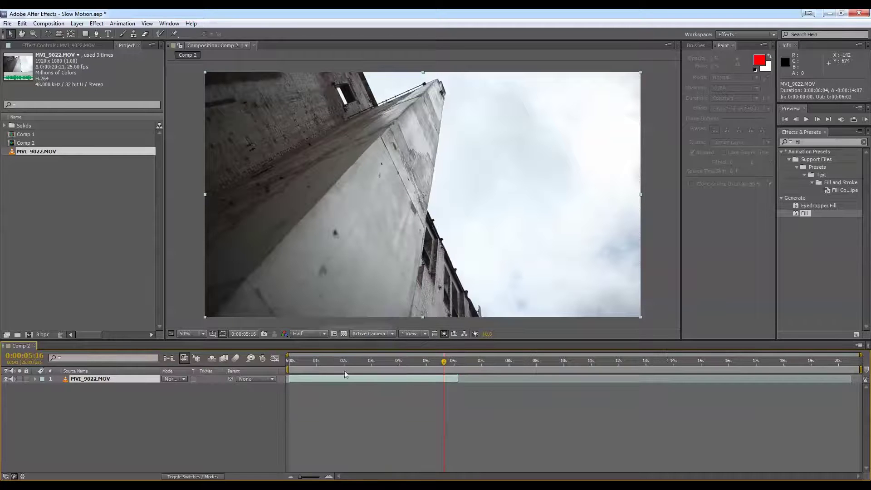
pyautogui.rightClick(253, 369)
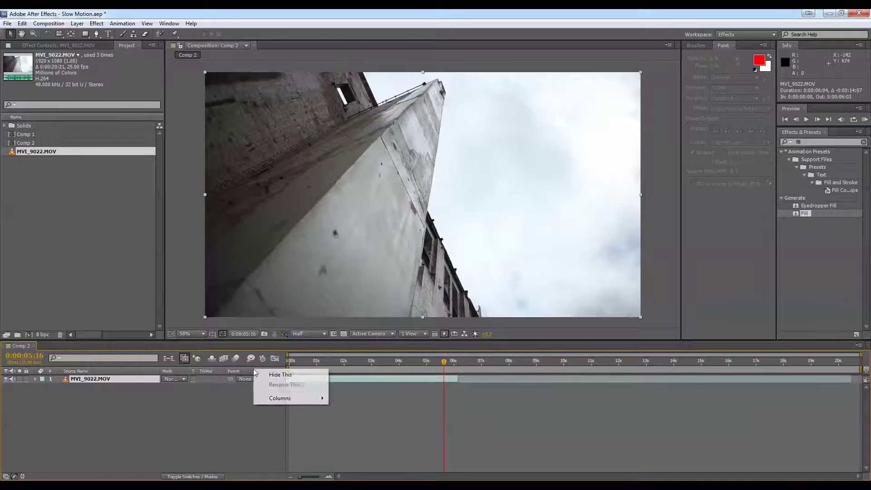
pyautogui.moveTo(292, 398)
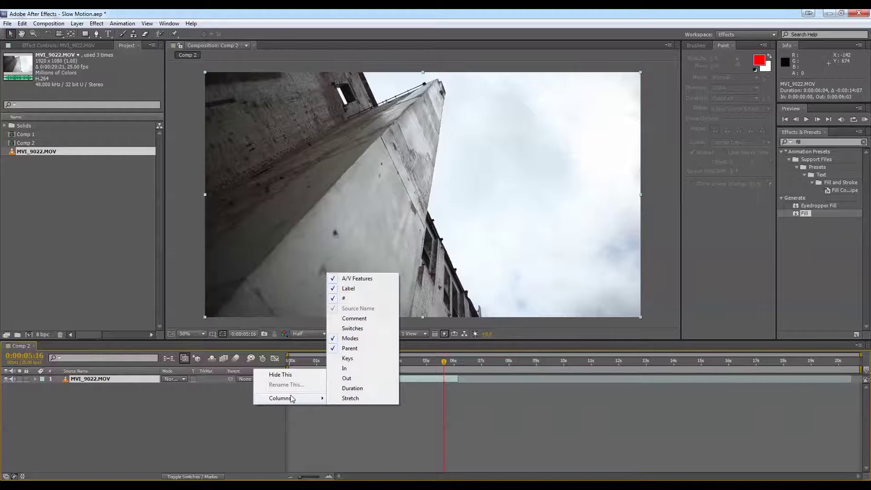
pyautogui.click(347, 398)
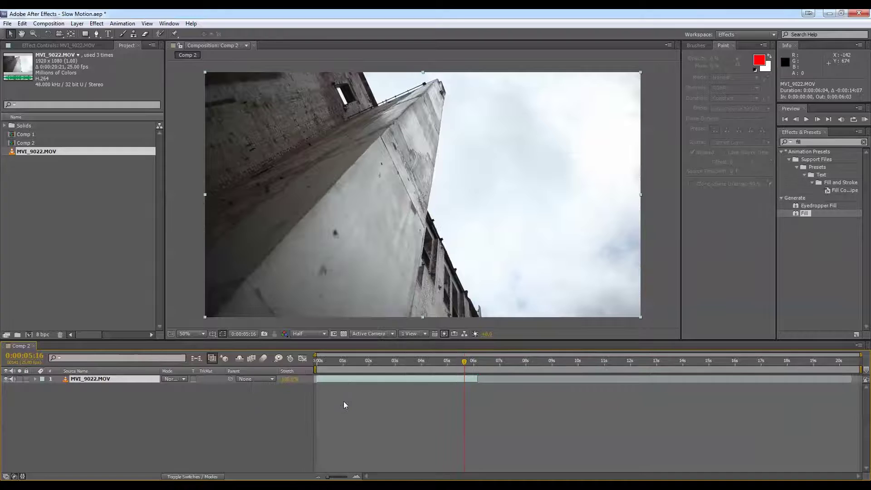
# - Time-stretch MVI_9022.MOV with a 300 Stretch Factor, giving a new duration of 0:00:18:12
pyautogui.rightClick(326, 380)
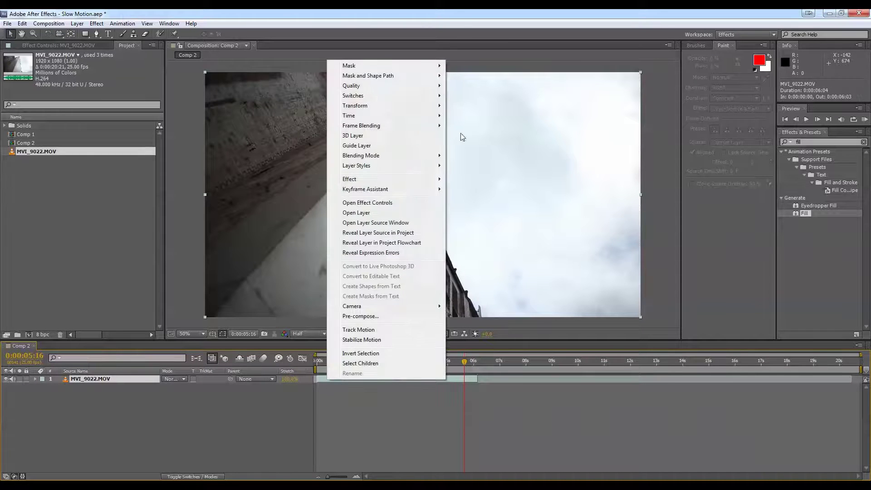
pyautogui.moveTo(431, 117)
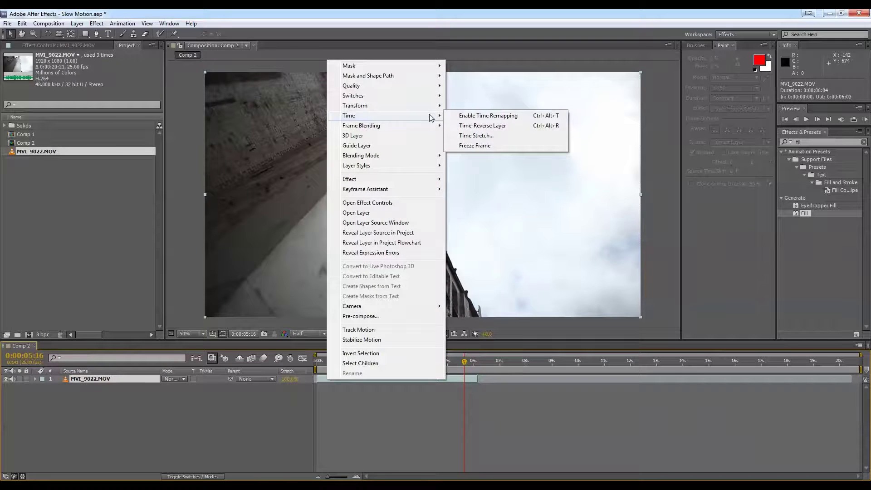
pyautogui.click(495, 136)
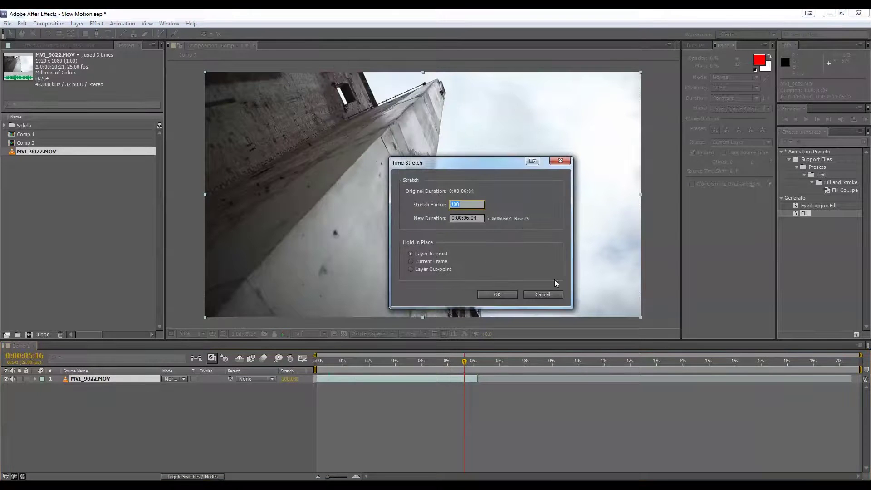
pyautogui.click(542, 294)
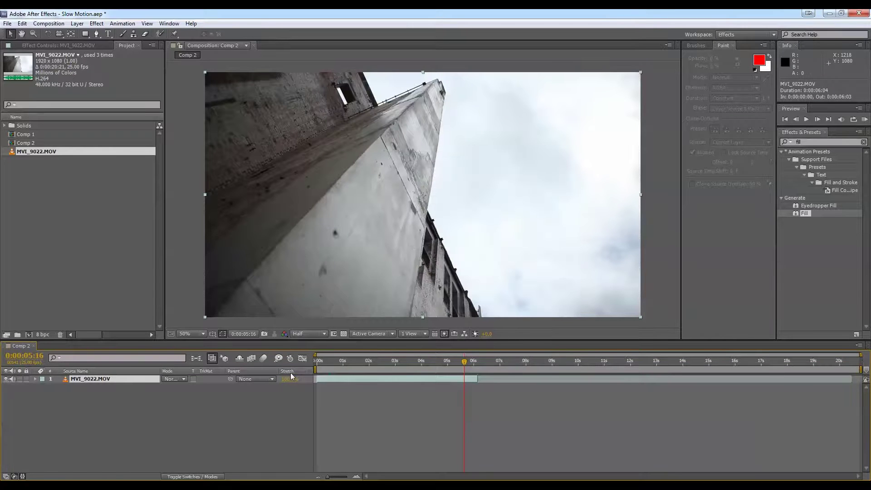
pyautogui.rightClick(291, 375)
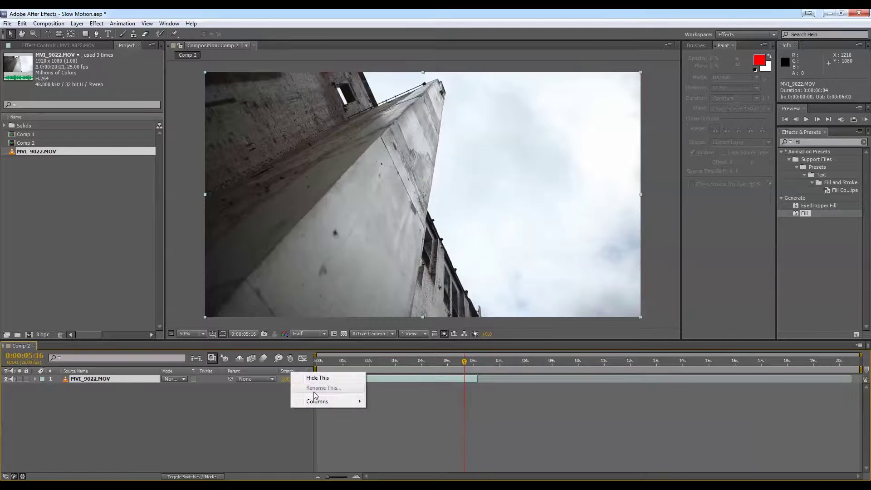
pyautogui.click(247, 409)
pyautogui.click(286, 381)
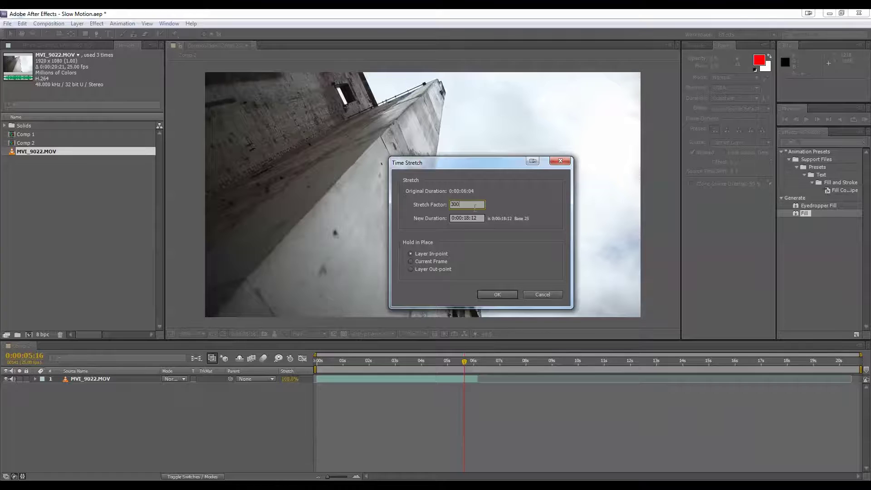
pyautogui.click(480, 219)
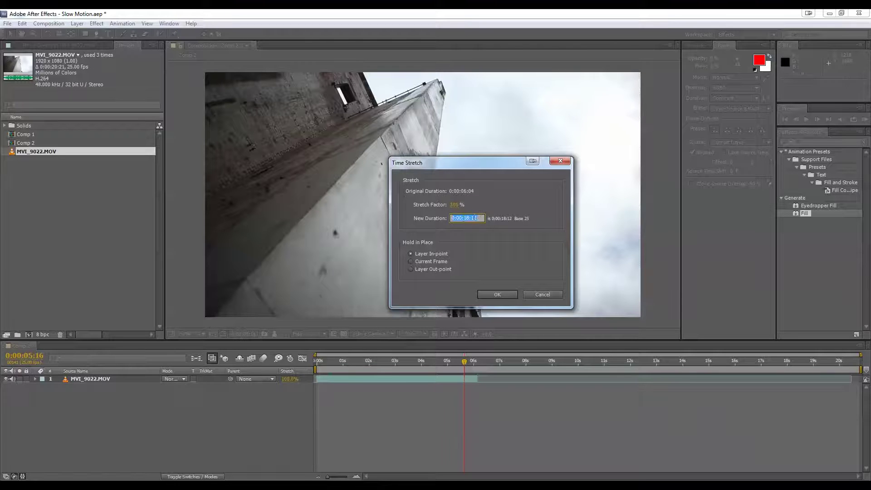
pyautogui.click(477, 218)
pyautogui.click(509, 295)
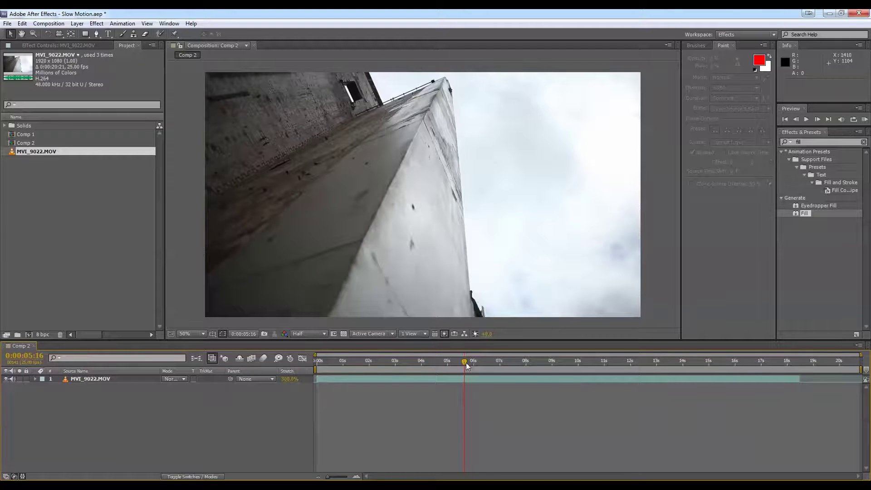
# - RAM-preview the slowed clip from the start to about 0:00:11:18, then select the layer
pyautogui.moveTo(464, 362); pyautogui.dragTo(297, 360)
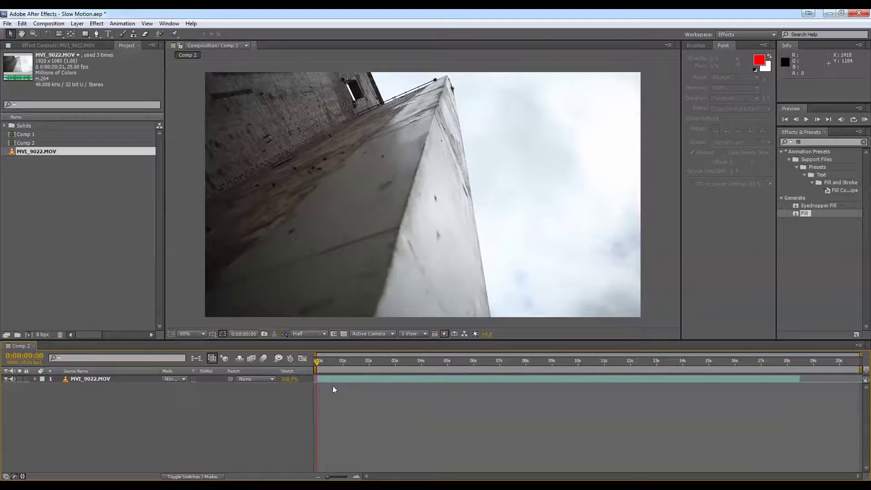
pyautogui.click(864, 118)
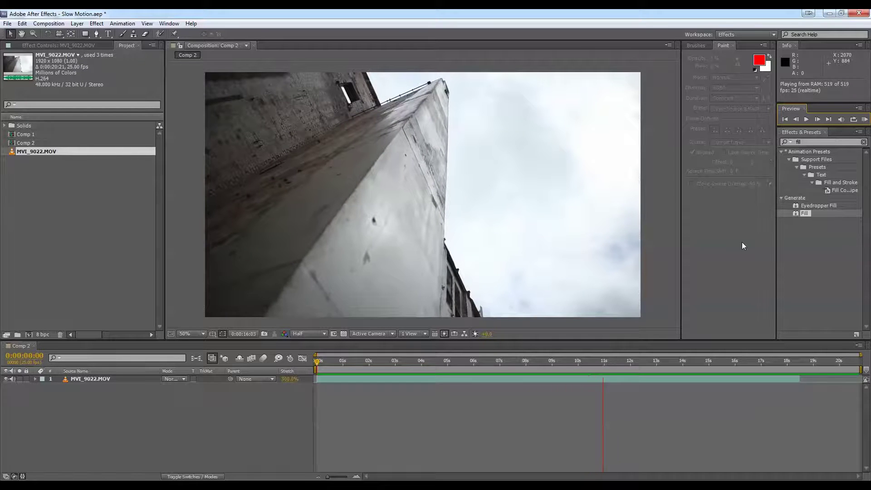
pyautogui.click(452, 367)
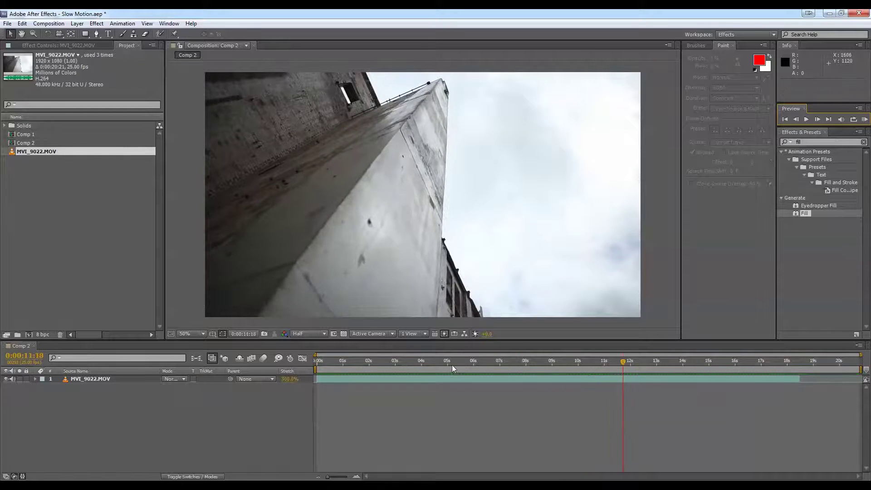
pyautogui.click(415, 379)
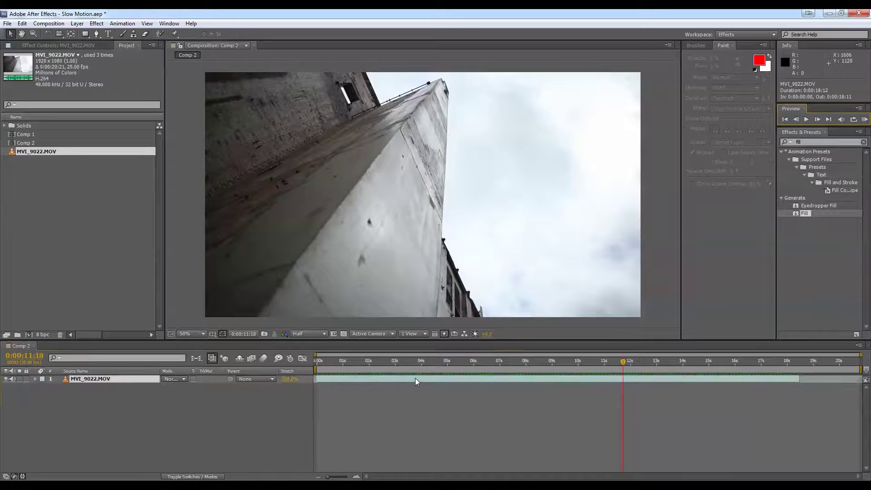
# - Set the layer's frame blending to Frame Mix, enable the Frame Blending switch, and RAM-preview
pyautogui.rightClick(369, 378)
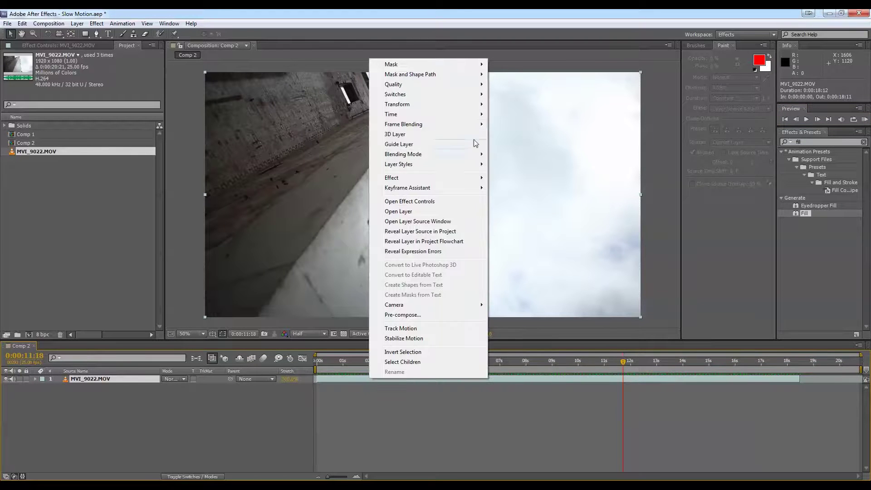
pyautogui.moveTo(474, 129)
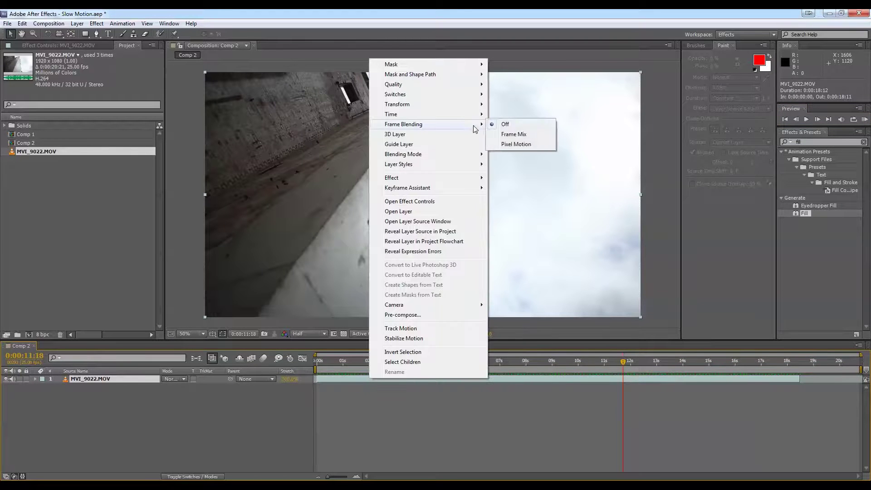
pyautogui.click(538, 138)
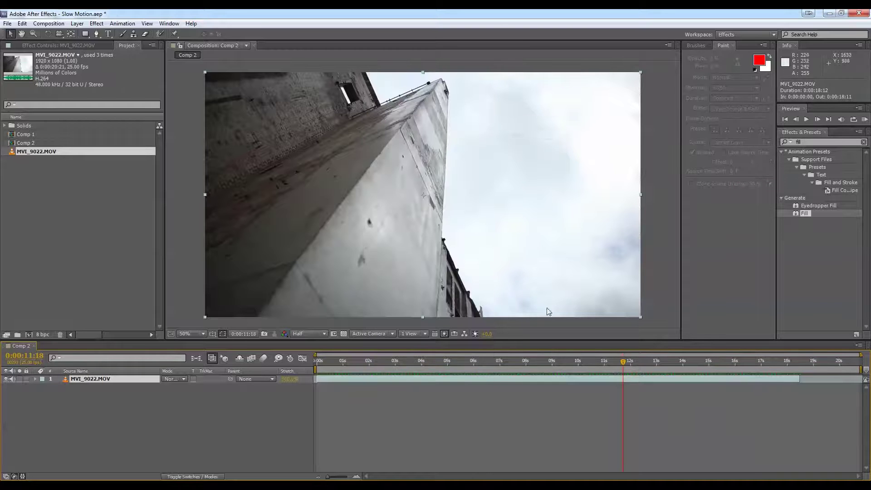
pyautogui.click(251, 357)
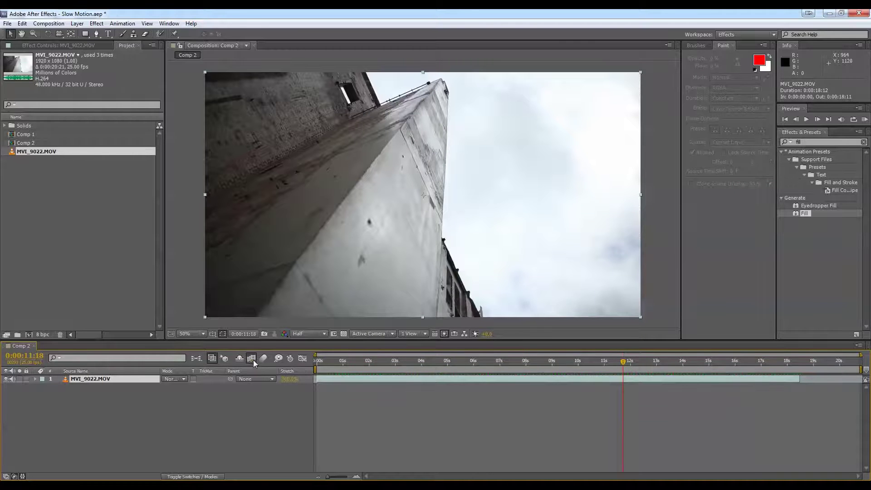
pyautogui.click(865, 119)
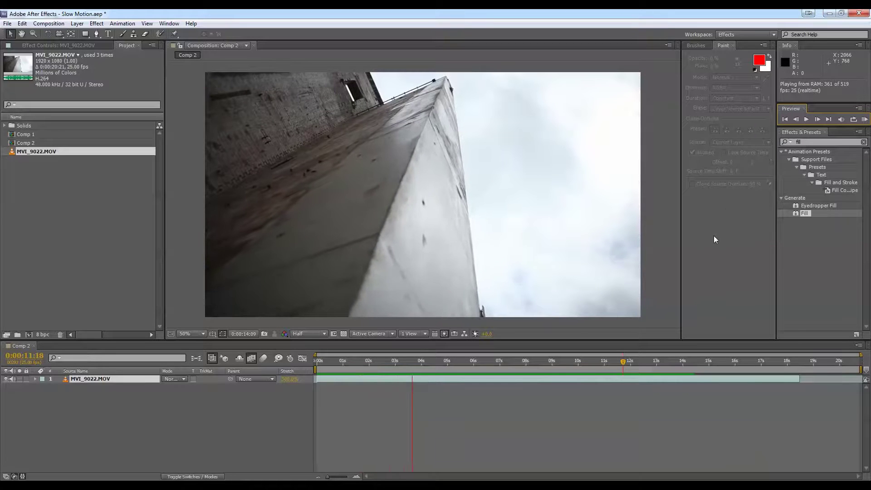
pyautogui.press('space')
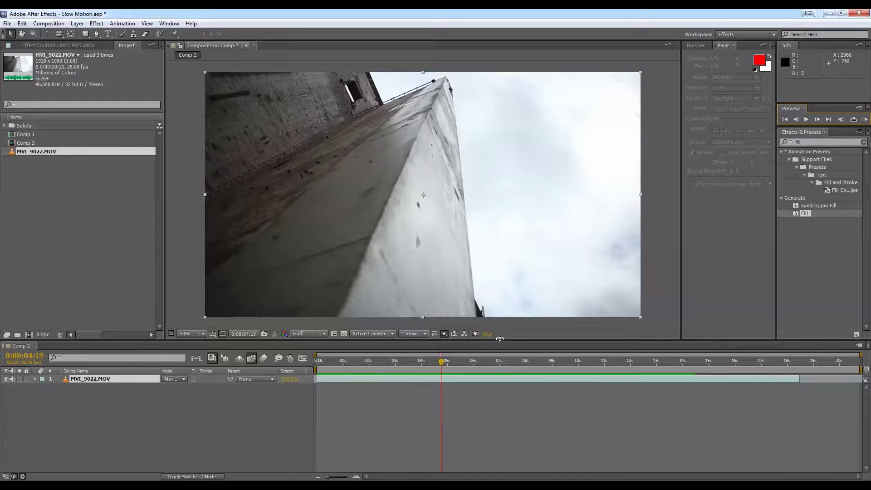
# - Switch the layer's frame blending to Pixel Motion and show the Switches columns
pyautogui.rightClick(412, 377)
pyautogui.moveTo(515, 115)
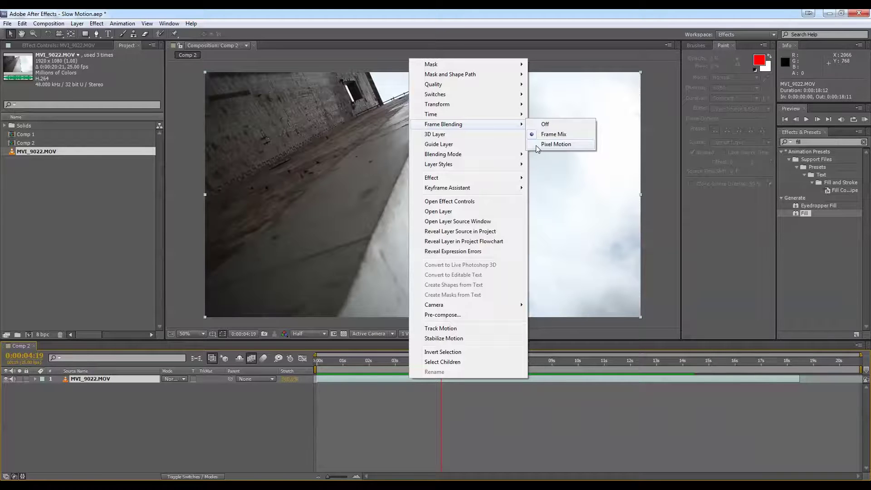
pyautogui.click(548, 144)
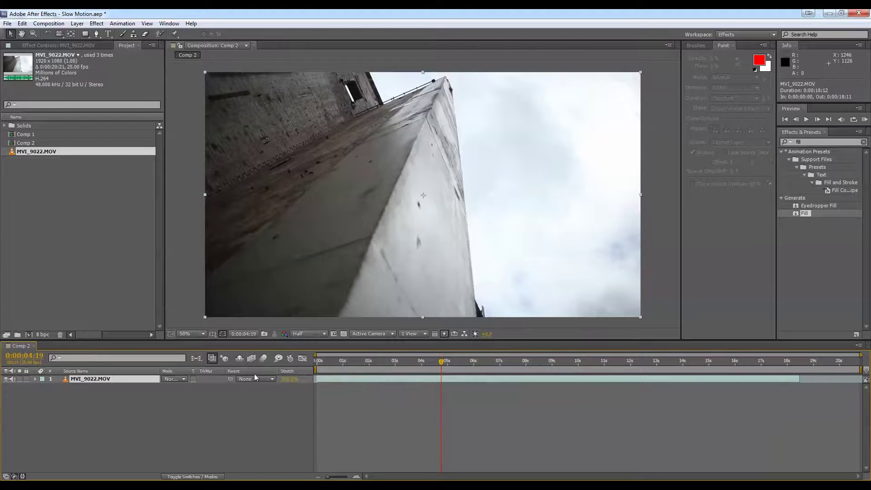
pyautogui.press('pageup')
pyautogui.press('pageup')
pyautogui.press('pageup')
pyautogui.press('pageup')
pyautogui.press('pageup')
pyautogui.press('pageup')
pyautogui.press('pageup')
pyautogui.press('pageup')
pyautogui.press('pageup')
pyautogui.press('pageup')
pyautogui.press('pageup')
pyautogui.press('pageup')
pyautogui.press('pageup')
pyautogui.press('pageup')
pyautogui.press('pageup')
pyautogui.press('pageup')
pyautogui.press('pageup')
pyautogui.press('pageup')
pyautogui.press('pageup')
pyautogui.press('pageup')
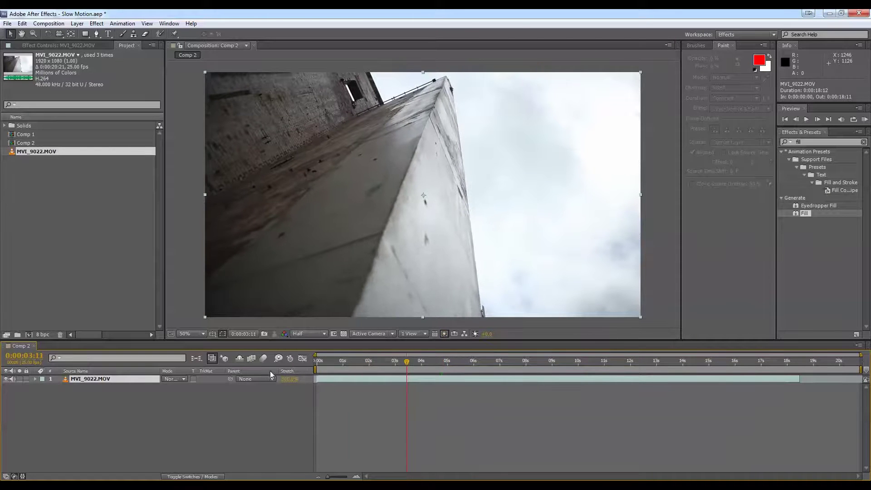
pyautogui.click(269, 380)
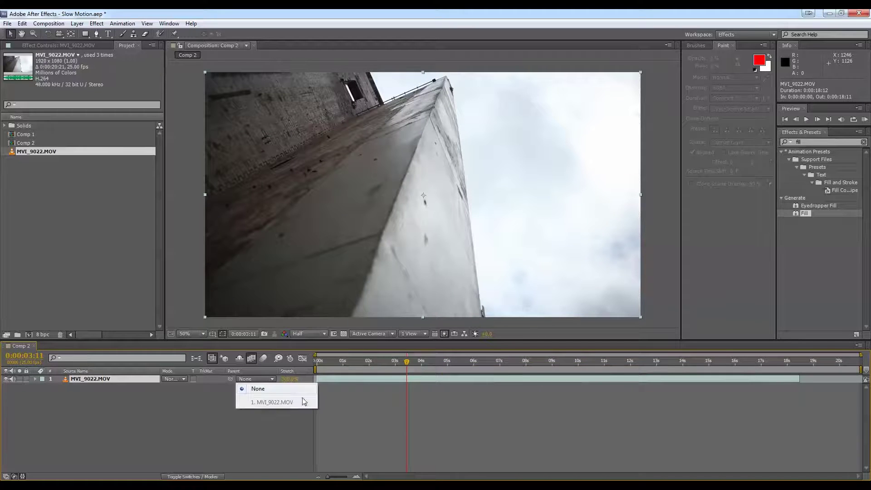
pyautogui.rightClick(216, 377)
pyautogui.rightClick(222, 371)
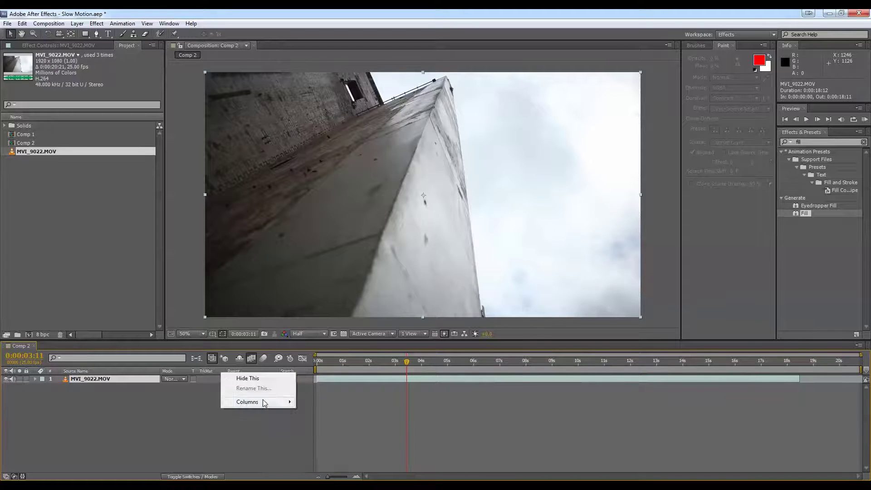
pyautogui.moveTo(264, 404)
pyautogui.click(331, 335)
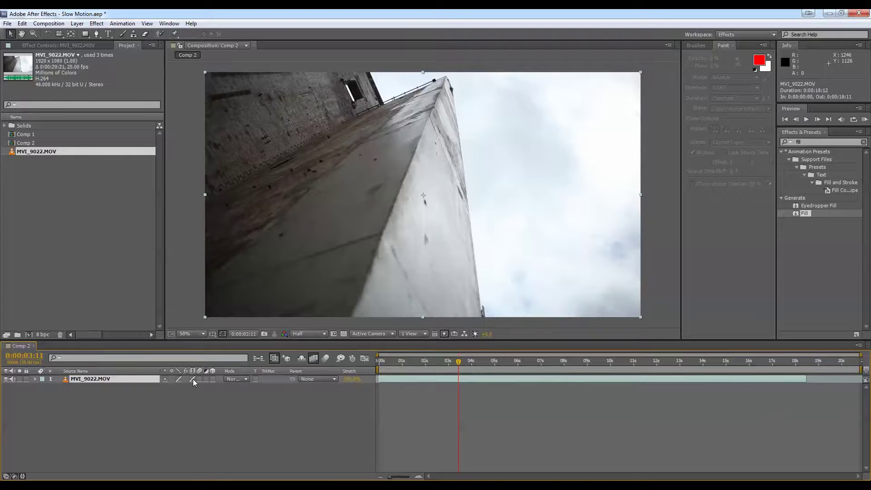
# - Enable frame blending on the layer and RAM-preview the Pixel Motion result from 0:00:00:00
pyautogui.rightClick(408, 380)
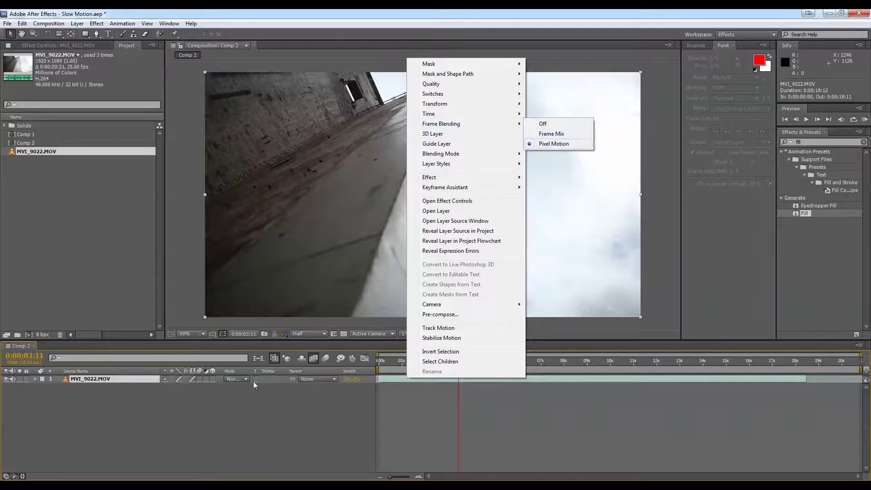
pyautogui.click(191, 380)
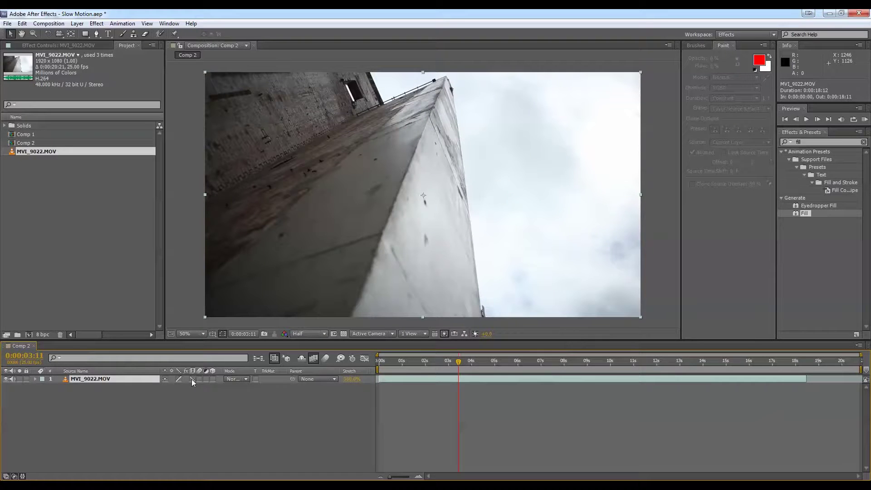
pyautogui.click(192, 379)
pyautogui.click(404, 363)
pyautogui.moveTo(402, 363); pyautogui.dragTo(364, 360)
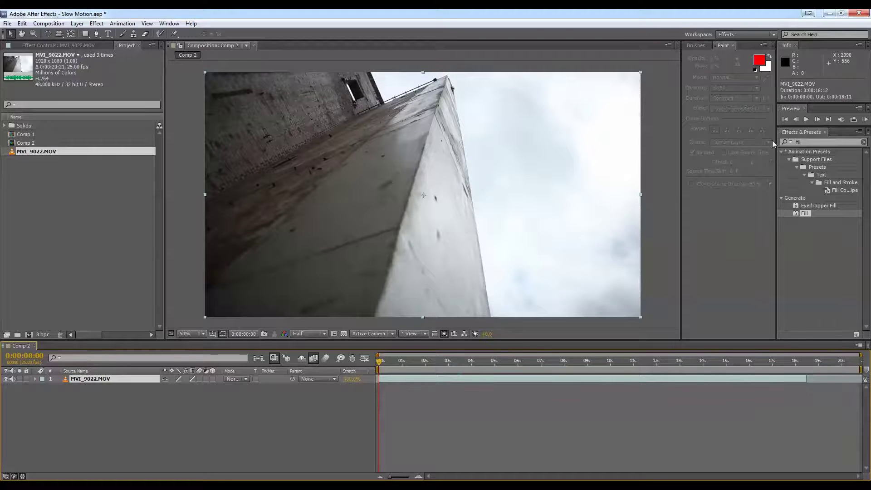
pyautogui.click(865, 118)
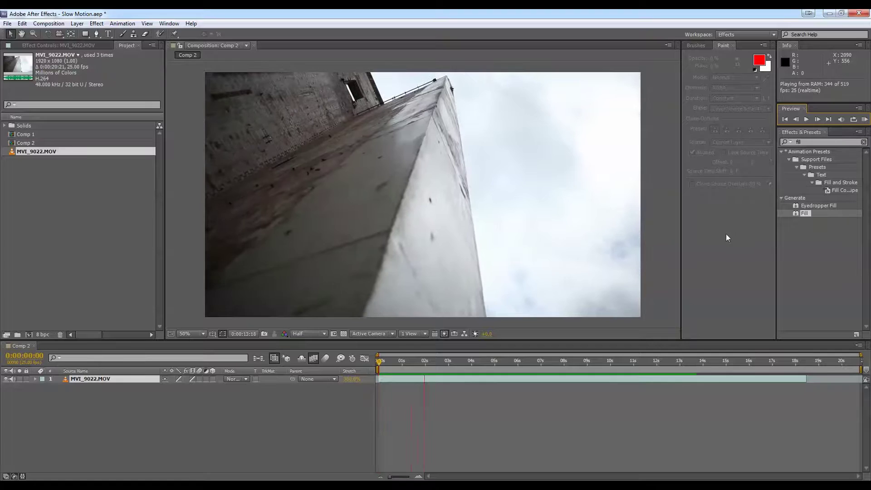
pyautogui.click(396, 299)
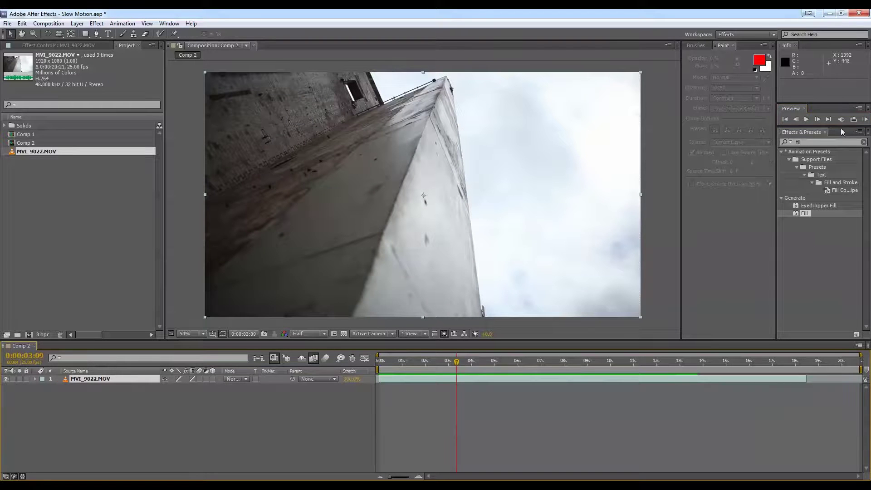
# - Search 'fin' in Effects & Presets and apply SA Color Finesse 3 to MVI_9022.MOV
pyautogui.click(827, 210)
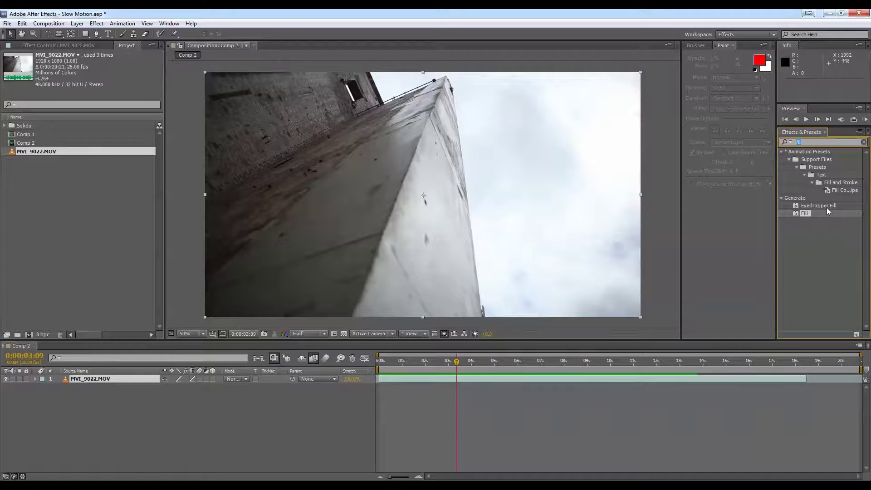
pyautogui.write('fin')
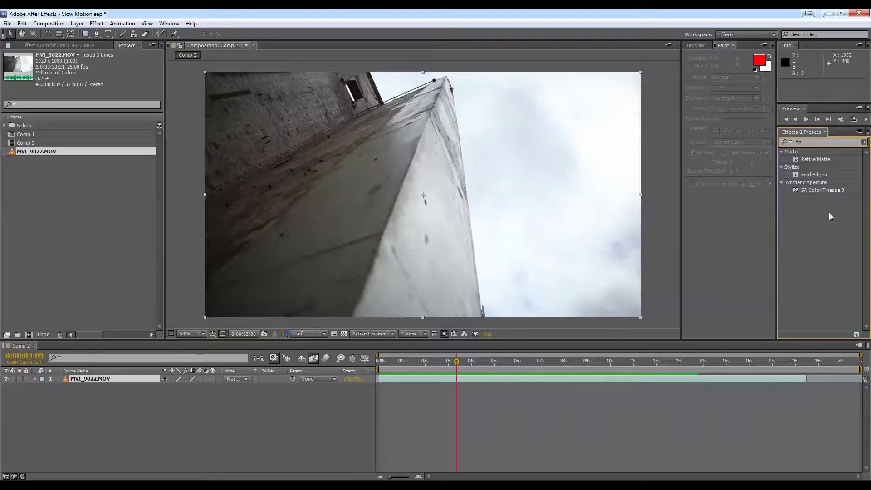
pyautogui.click(802, 191)
pyautogui.moveTo(795, 190); pyautogui.dragTo(84, 380)
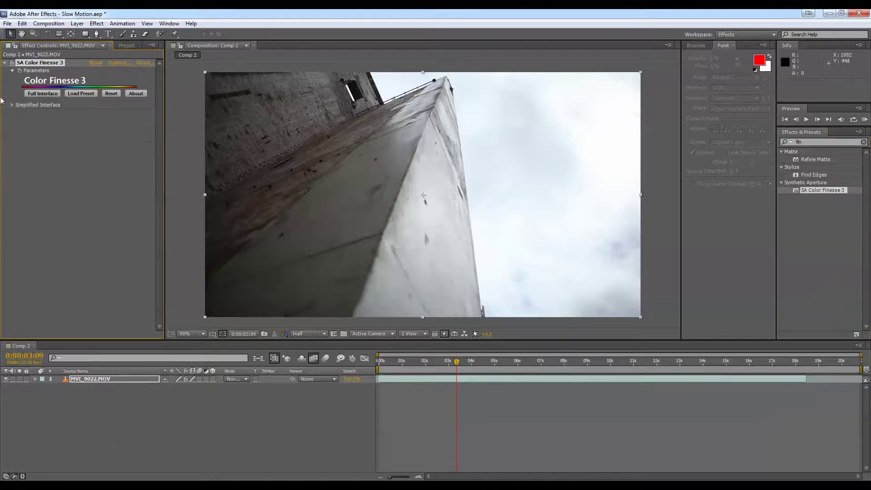
# - In Color Finesse's full interface, darken midtones in Levels and lower HSL saturation to 71.02, then apply
pyautogui.click(53, 94)
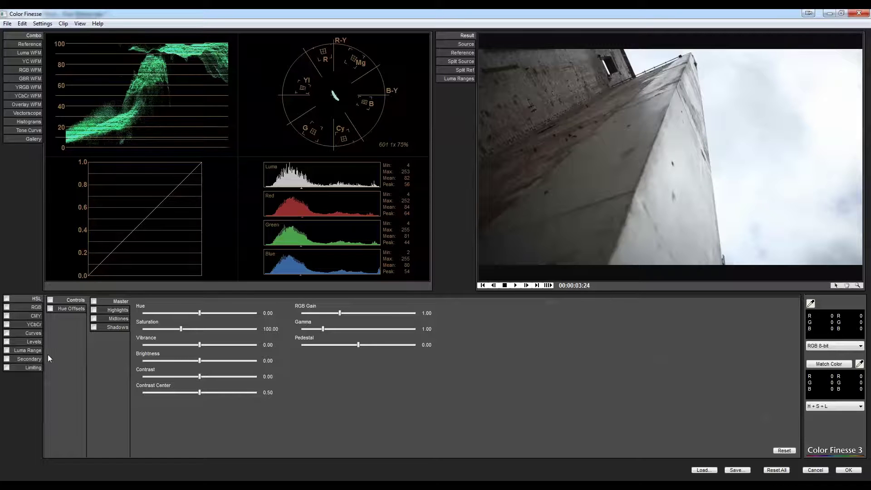
pyautogui.click(25, 345)
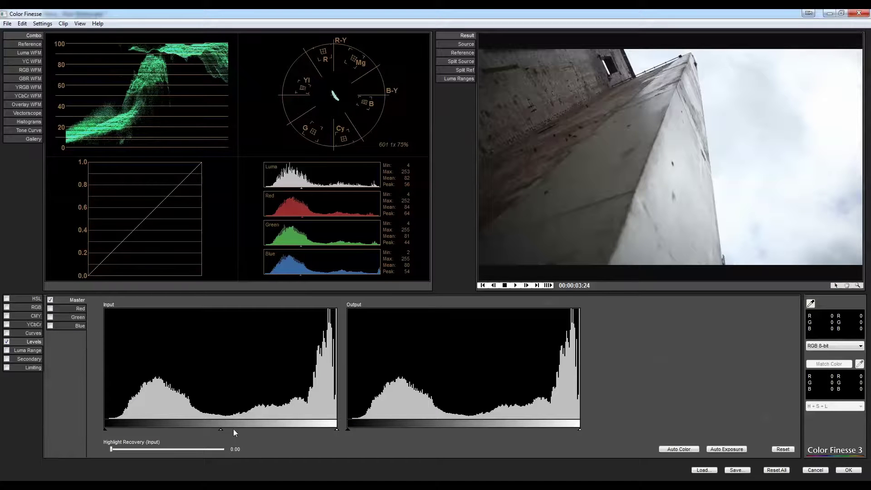
pyautogui.moveTo(223, 429); pyautogui.dragTo(246, 431)
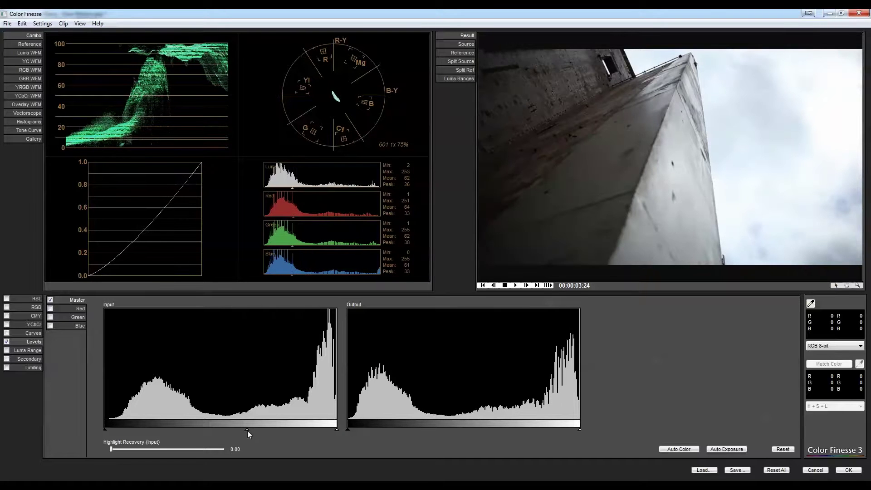
pyautogui.click(7, 299)
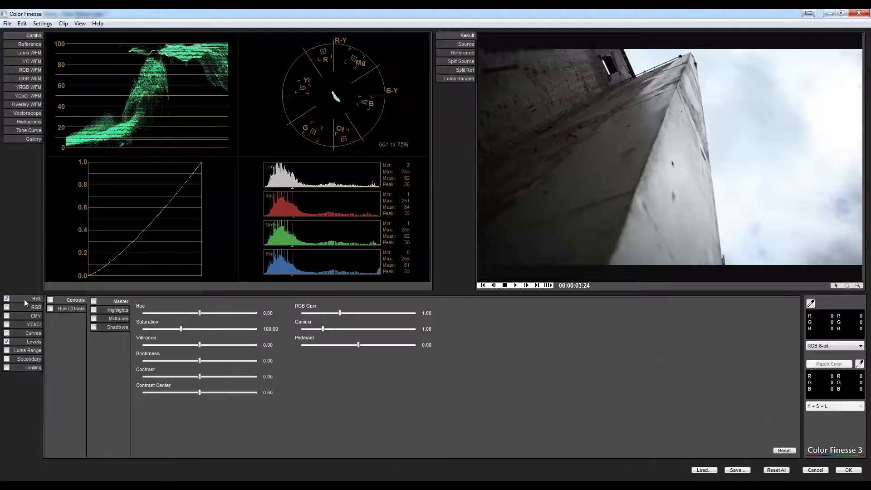
pyautogui.moveTo(180, 328); pyautogui.dragTo(170, 335)
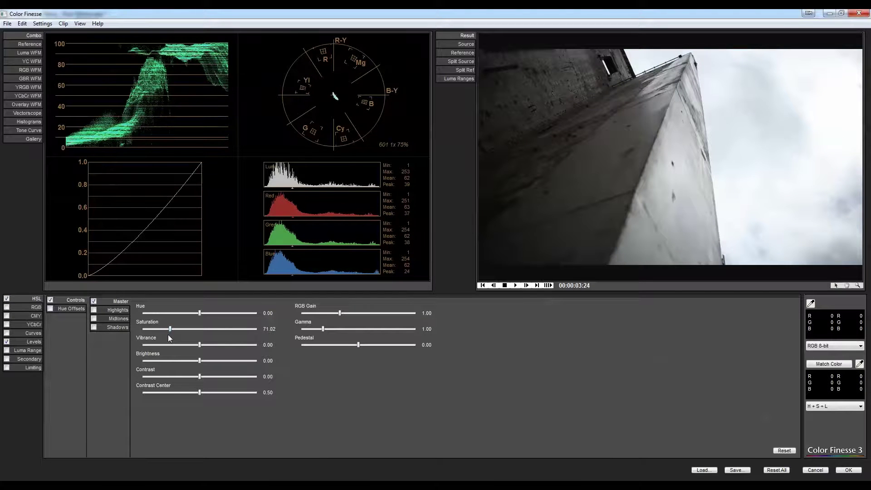
pyautogui.click(35, 333)
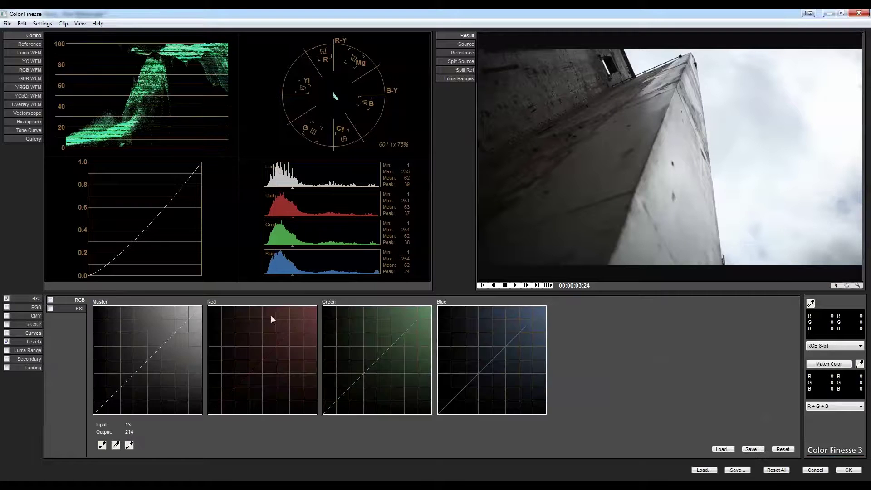
pyautogui.moveTo(489, 359); pyautogui.dragTo(489, 355)
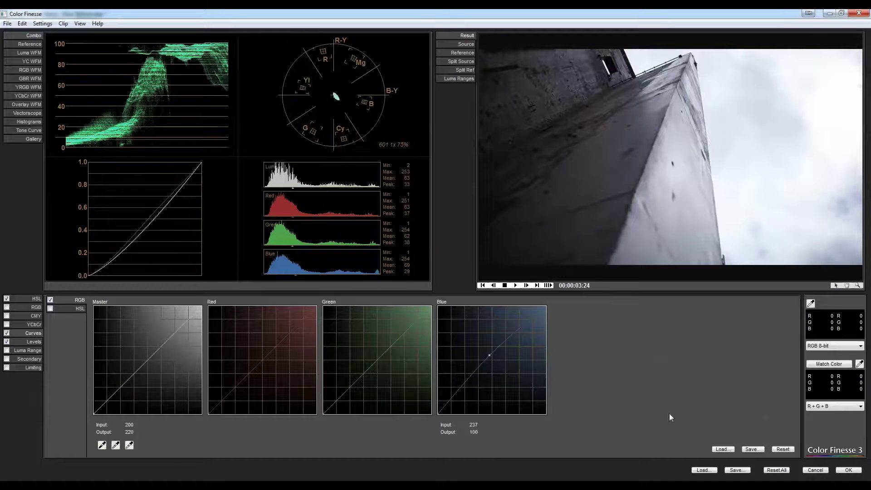
pyautogui.click(778, 449)
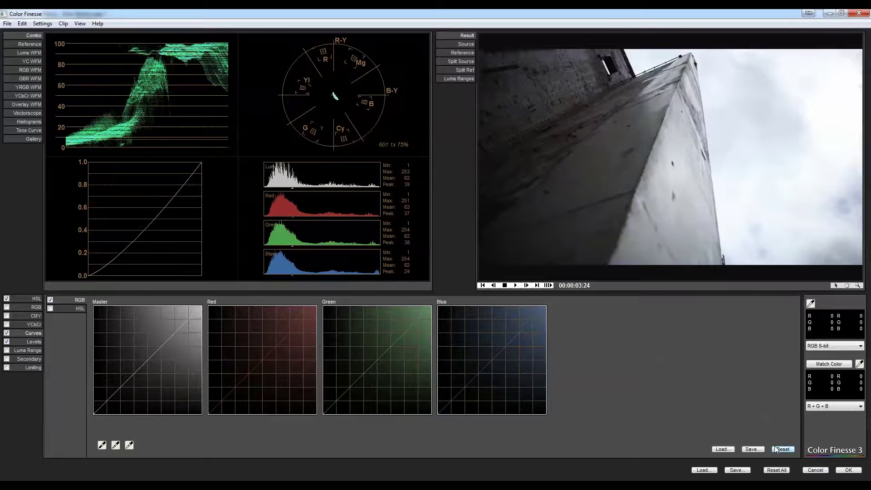
pyautogui.click(847, 469)
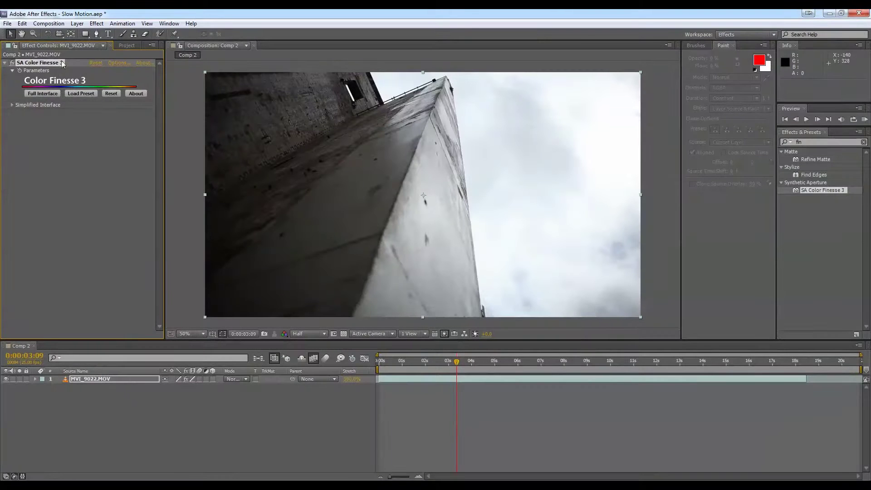
# - Create a new solid layer coloured light blue
pyautogui.rightClick(118, 421)
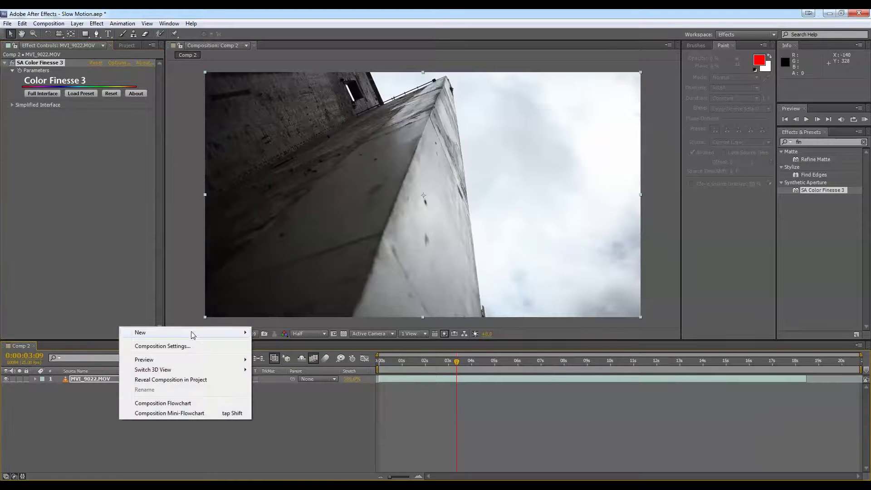
pyautogui.moveTo(194, 335)
pyautogui.click(313, 356)
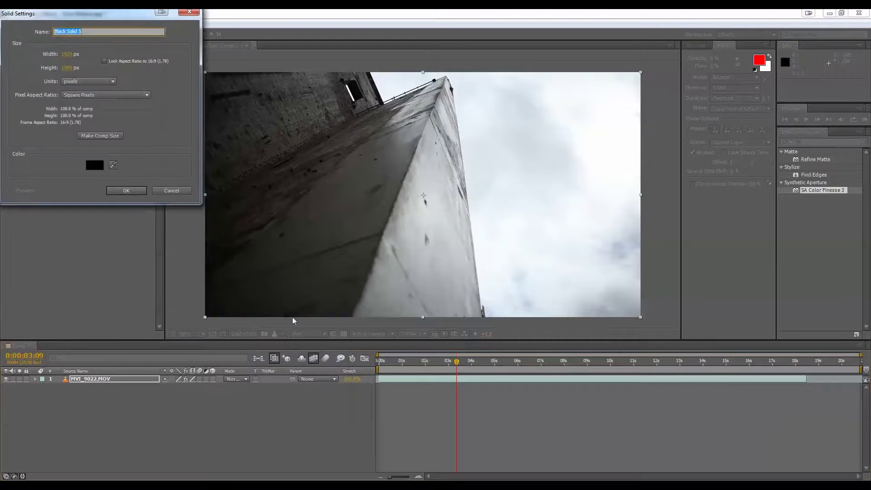
pyautogui.click(95, 166)
pyautogui.click(201, 122)
pyautogui.moveTo(130, 93); pyautogui.dragTo(124, 85)
pyautogui.click(271, 83)
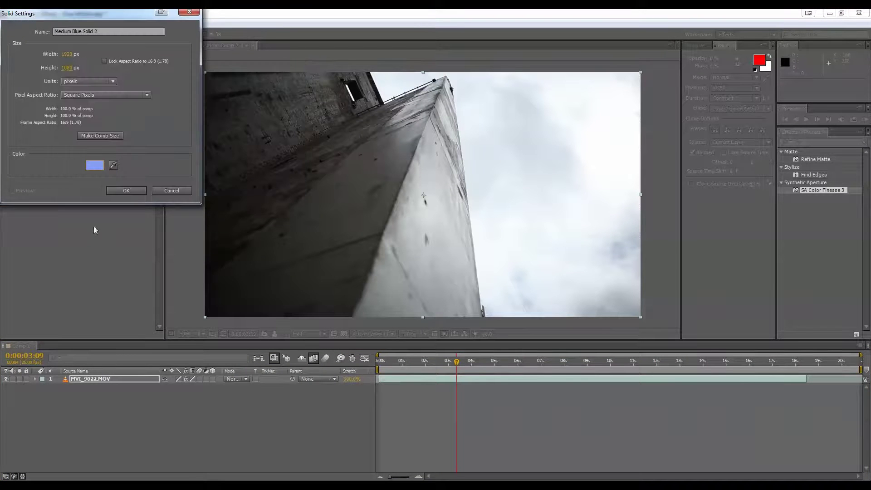
pyautogui.click(126, 191)
# - Move the blue solid below MVI_9022.MOV and set the footage's Mode to Linear Light
pyautogui.moveTo(93, 381); pyautogui.dragTo(94, 392)
pyautogui.click(232, 380)
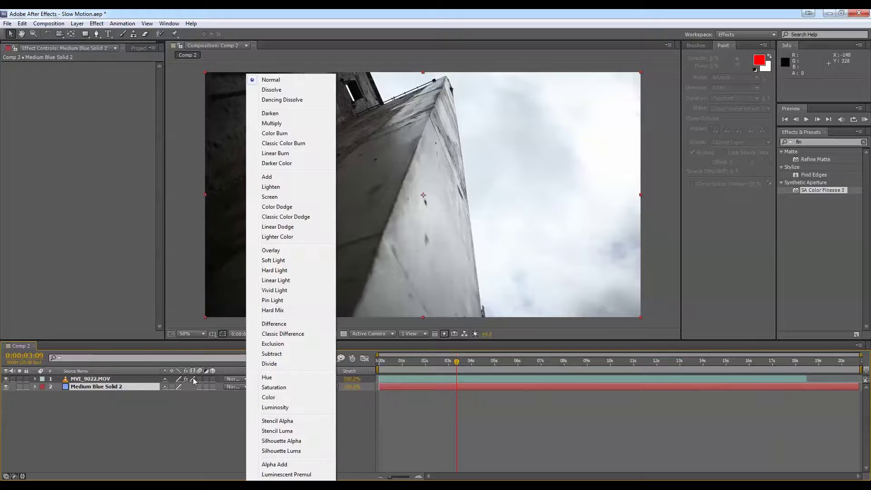
pyautogui.click(314, 283)
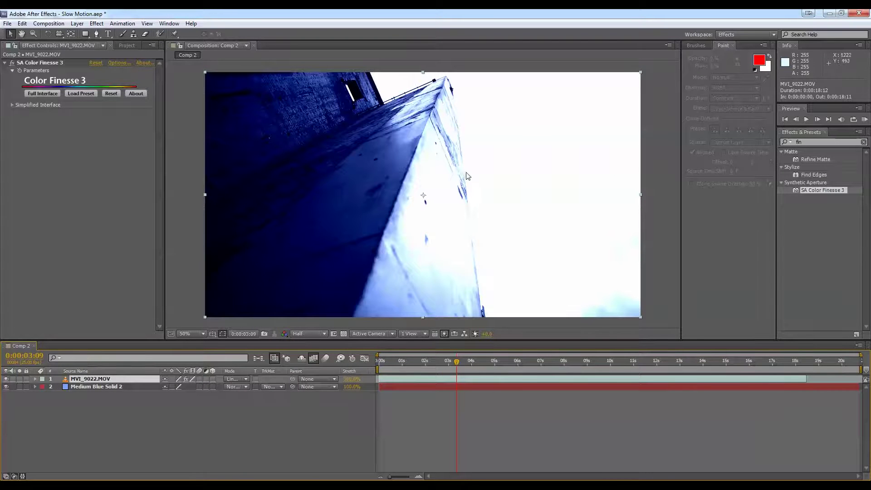
# - Lower Medium Blue Solid 2's opacity to 14%
pyautogui.click(90, 386)
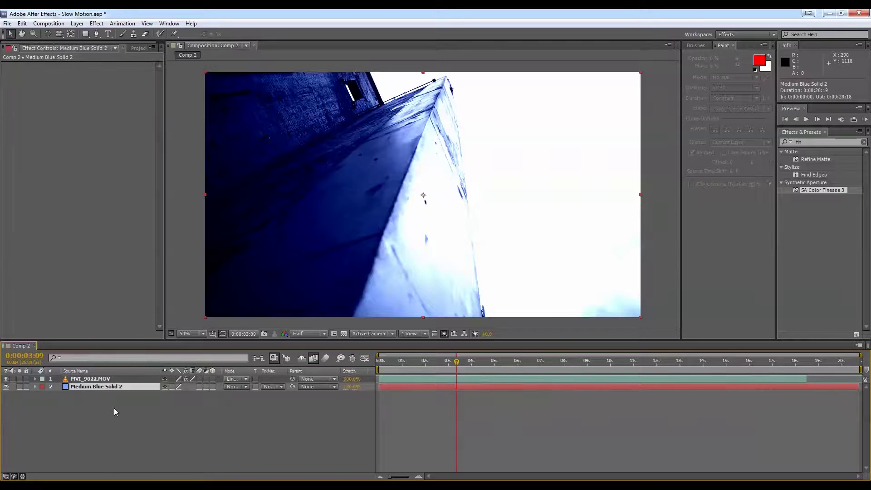
pyautogui.press('t')
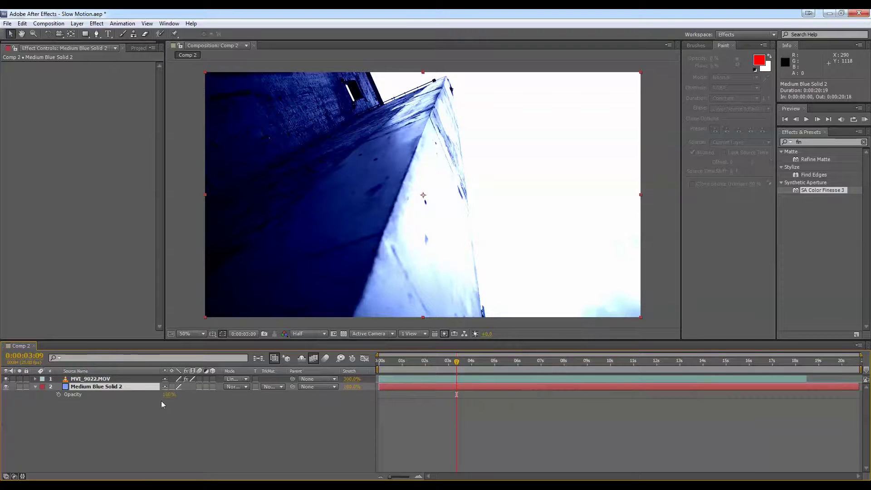
pyautogui.moveTo(170, 395); pyautogui.dragTo(129, 395)
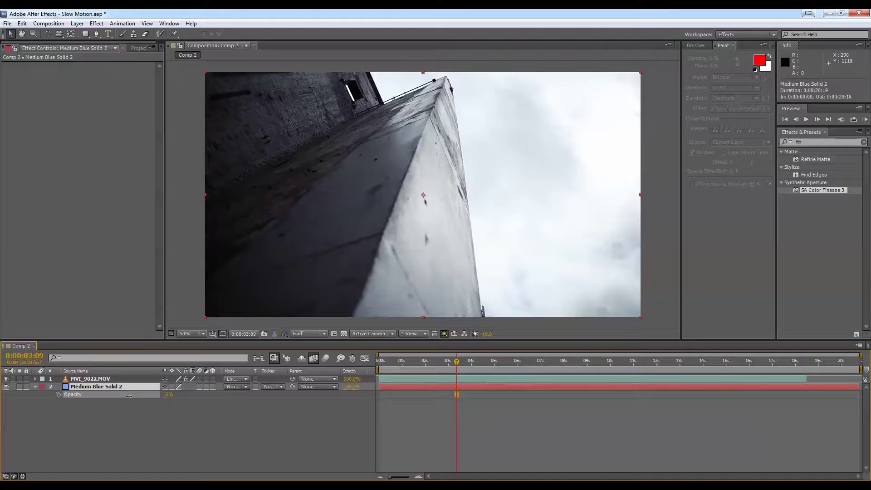
pyautogui.moveTo(128, 396); pyautogui.dragTo(128, 396)
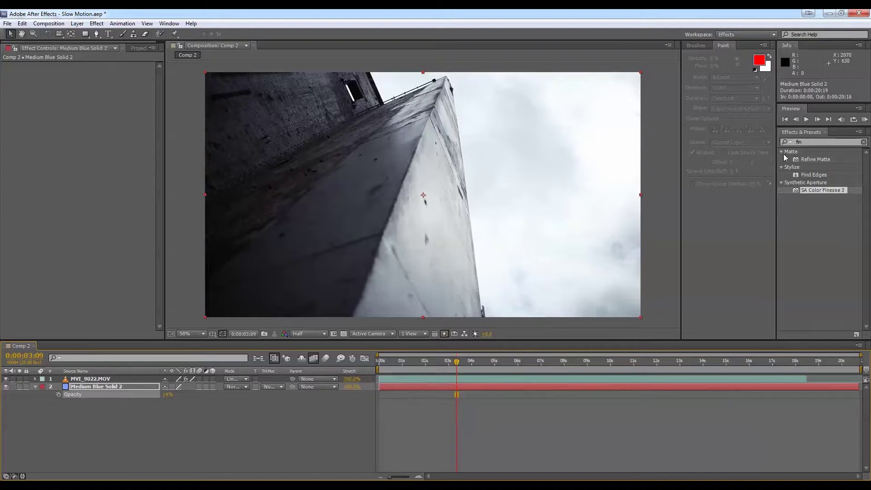
pyautogui.click(802, 142)
pyautogui.write('fill')
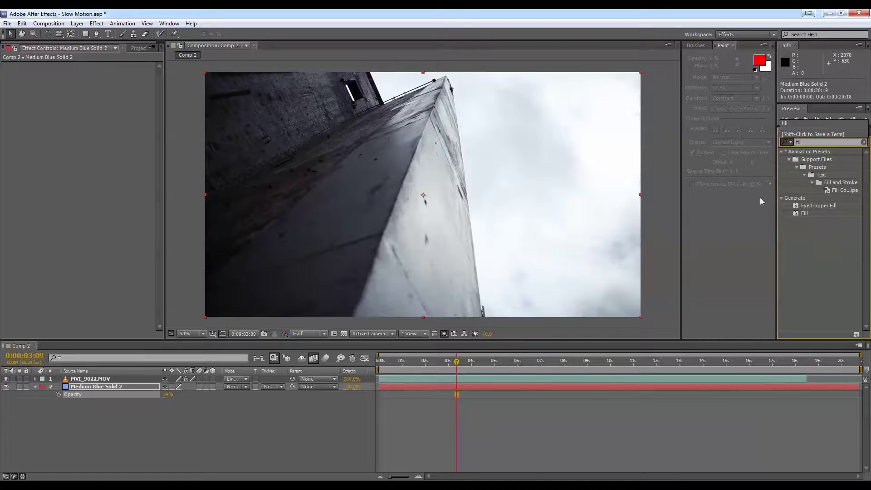
# - Apply Fill to Medium Blue Solid 2 and change its colour from red to a soft light blue
pyautogui.moveTo(804, 213); pyautogui.dragTo(107, 383)
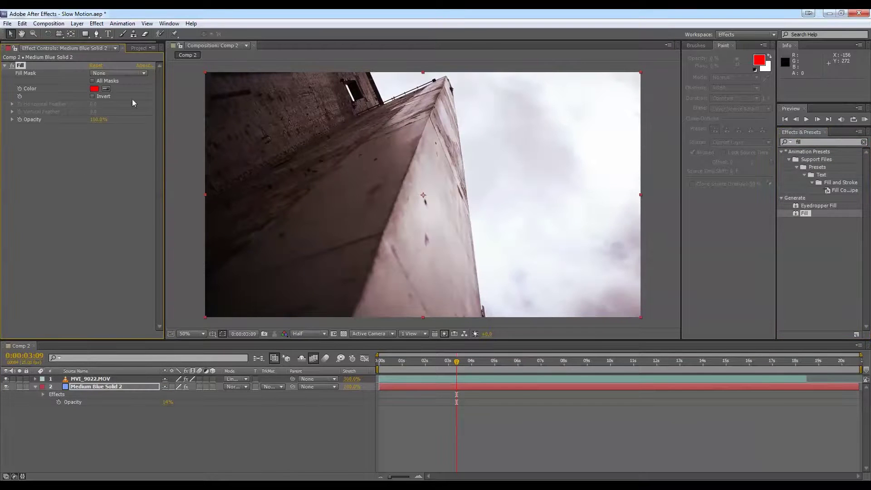
pyautogui.click(94, 87)
pyautogui.moveTo(157, 131)
pyautogui.mouseDown()
pyautogui.moveTo(155, 121)
pyautogui.moveTo(173, 111)
pyautogui.moveTo(162, 94)
pyautogui.moveTo(157, 103)
pyautogui.mouseUp()
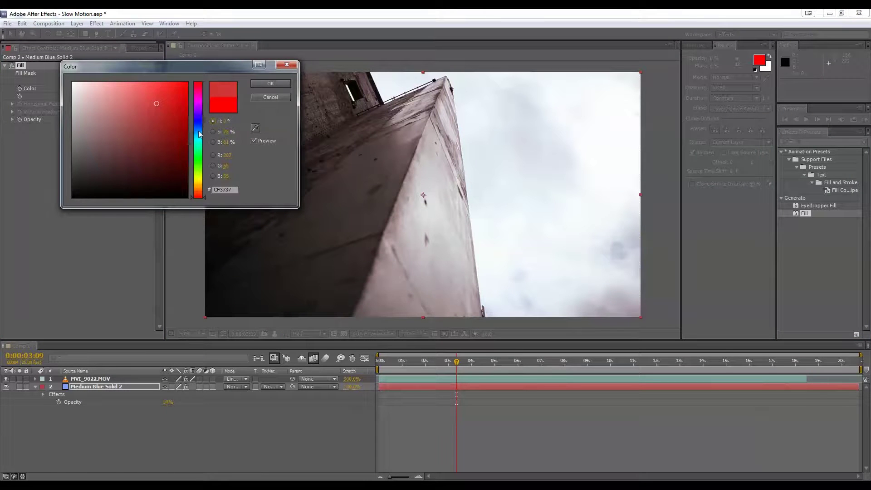
pyautogui.moveTo(200, 135)
pyautogui.mouseDown()
pyautogui.moveTo(203, 142)
pyautogui.moveTo(203, 133)
pyautogui.mouseUp()
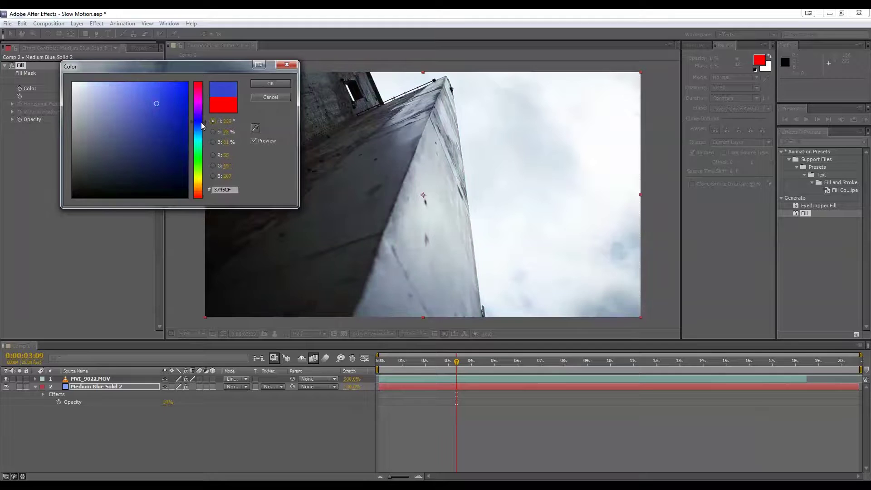
pyautogui.moveTo(141, 95); pyautogui.dragTo(139, 86)
pyautogui.moveTo(204, 127); pyautogui.dragTo(202, 128)
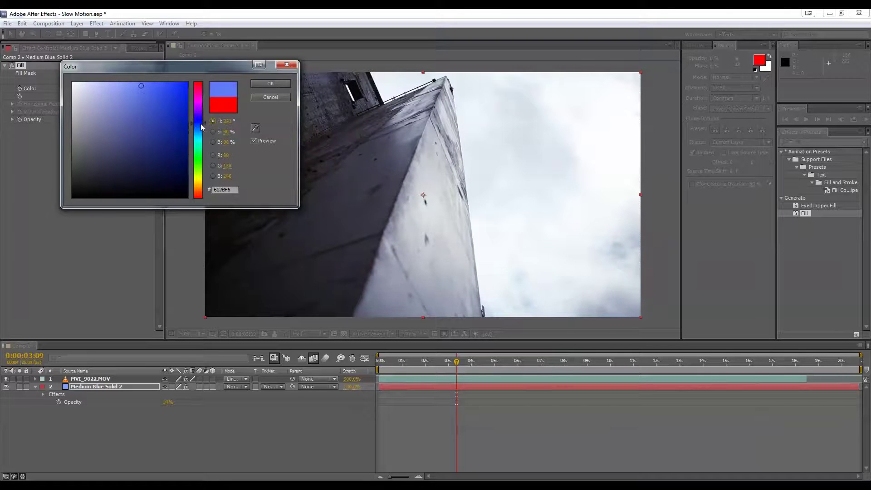
pyautogui.moveTo(126, 94); pyautogui.dragTo(128, 94)
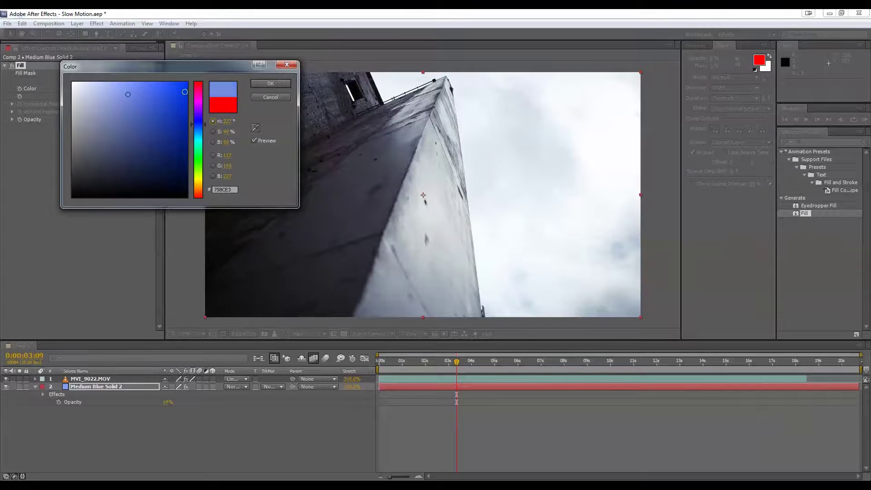
pyautogui.click(270, 83)
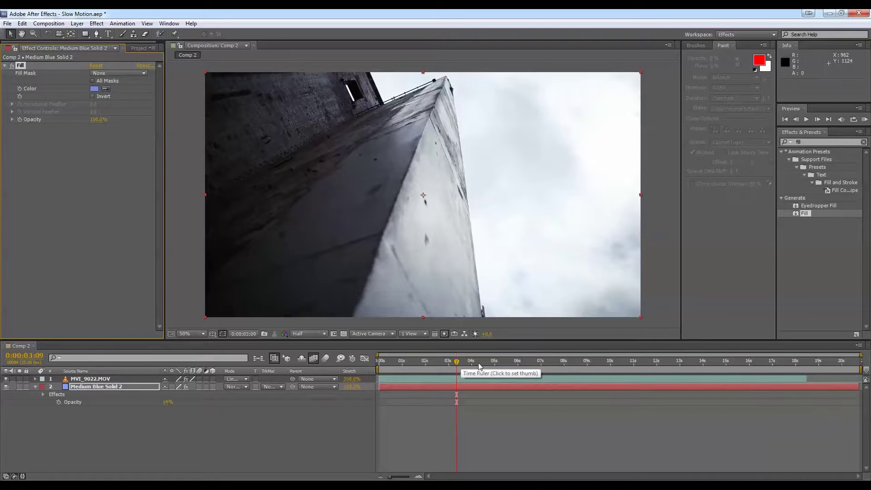
pyautogui.moveTo(458, 366); pyautogui.dragTo(682, 349)
# - Create a new black solid layer on top of the composition
pyautogui.rightClick(216, 441)
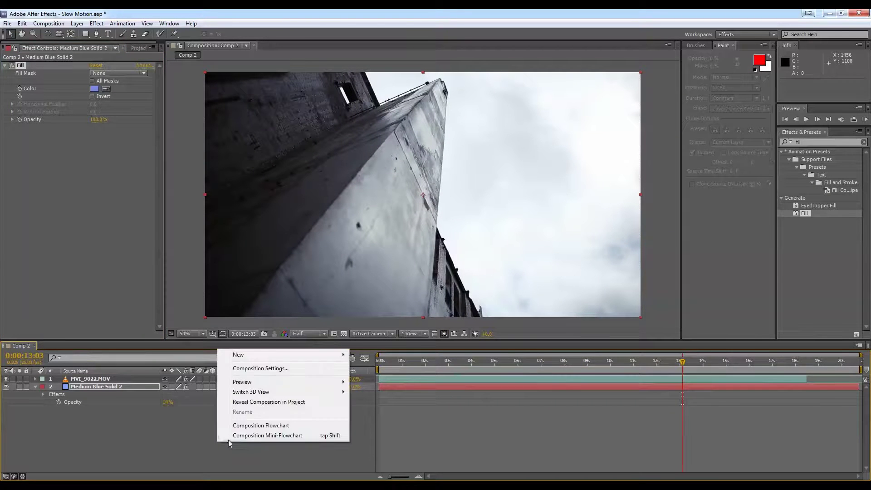
pyautogui.moveTo(323, 358)
pyautogui.click(381, 378)
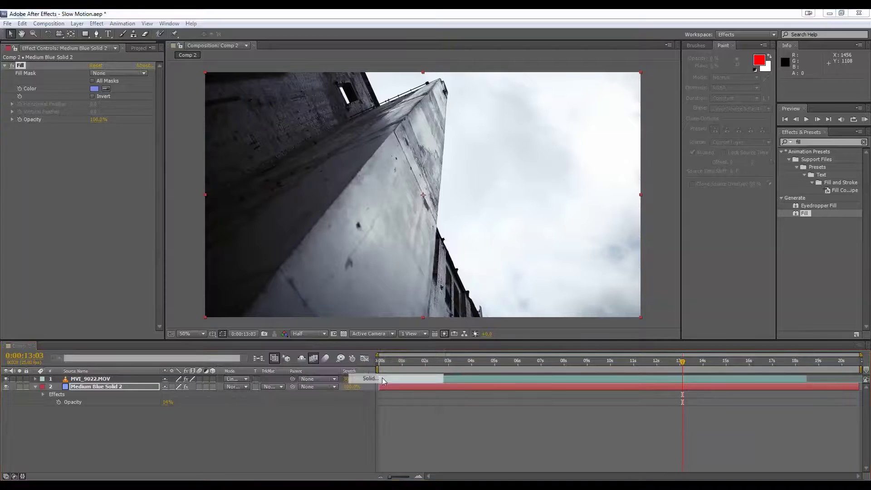
pyautogui.click(98, 166)
pyautogui.write('000000')
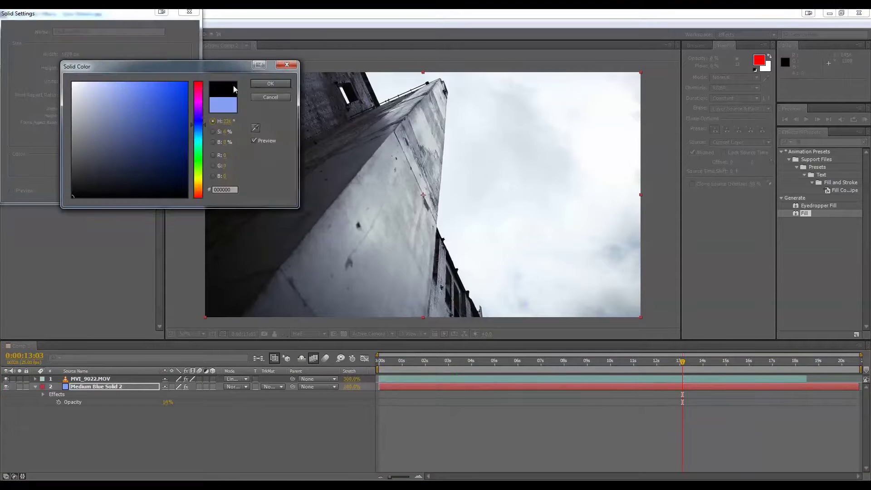
pyautogui.click(286, 83)
pyautogui.click(122, 190)
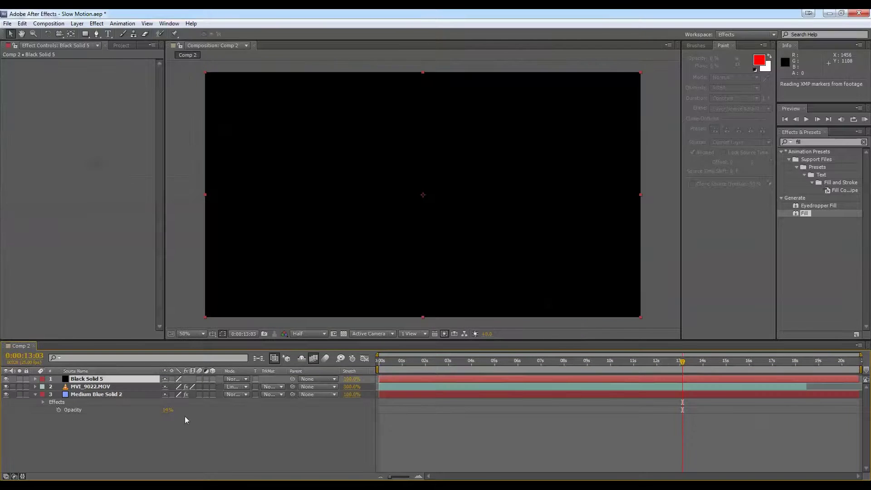
# - Set the black solid to Classic Color Burn and lower its opacity to about 10%
pyautogui.click(236, 379)
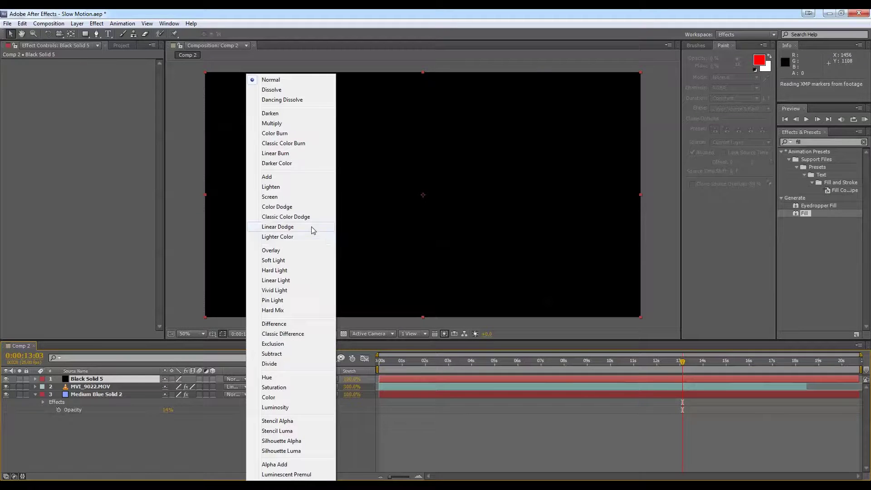
pyautogui.click(303, 144)
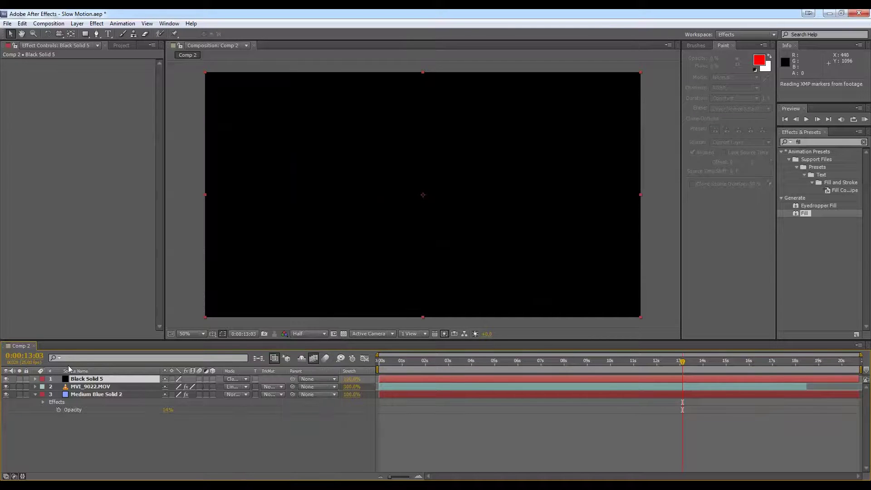
pyautogui.press('t')
pyautogui.moveTo(168, 387); pyautogui.dragTo(149, 389)
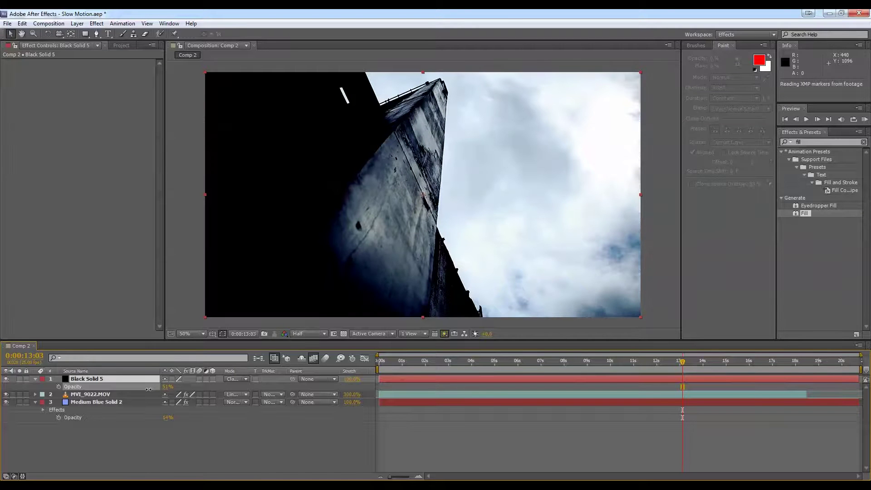
pyautogui.moveTo(148, 389); pyautogui.dragTo(154, 389)
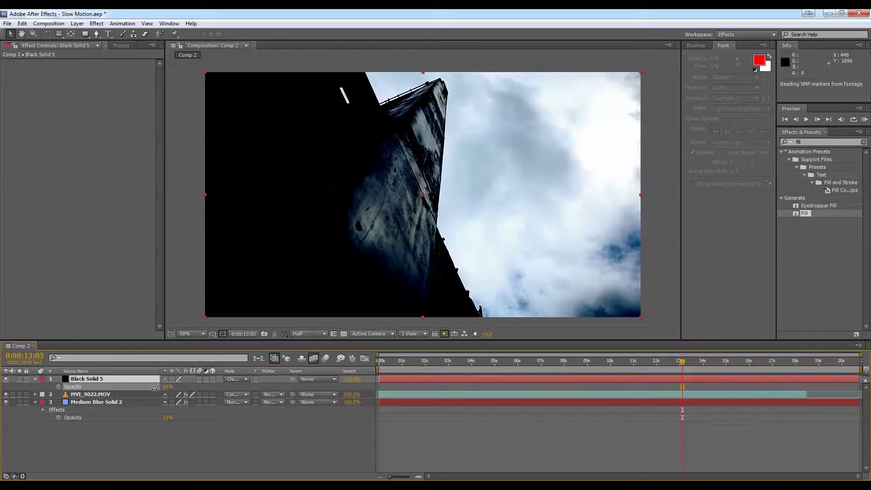
pyautogui.moveTo(154, 389); pyautogui.dragTo(125, 390)
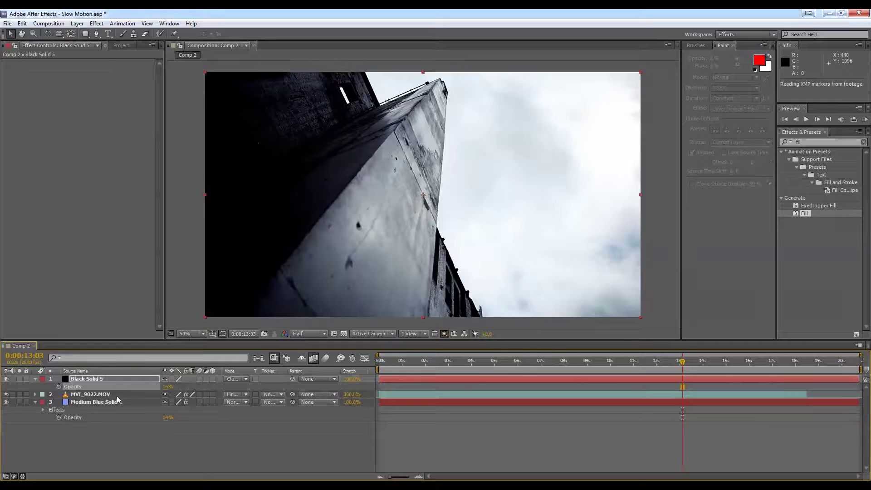
# - Duplicate Black Solid 5, show layer names, and set the top copy's opacity to about 46%
pyautogui.click(89, 379)
pyautogui.hotkey('ctrl', 'v')
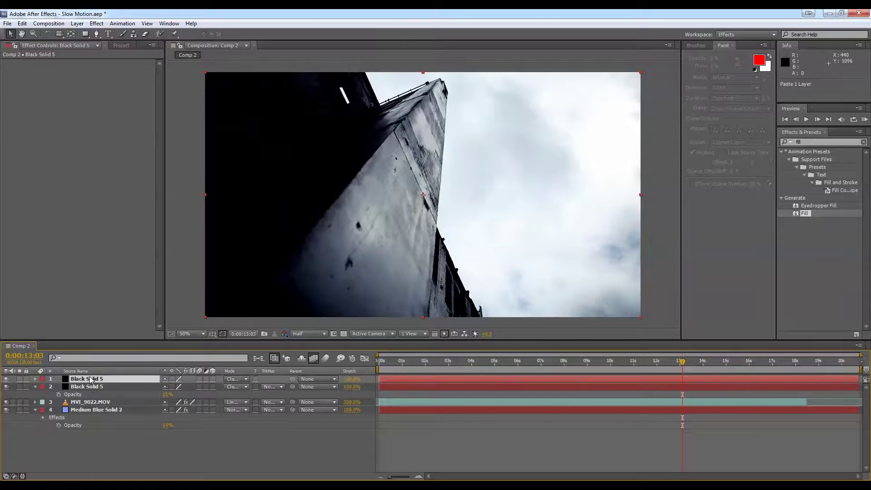
pyautogui.click(91, 379)
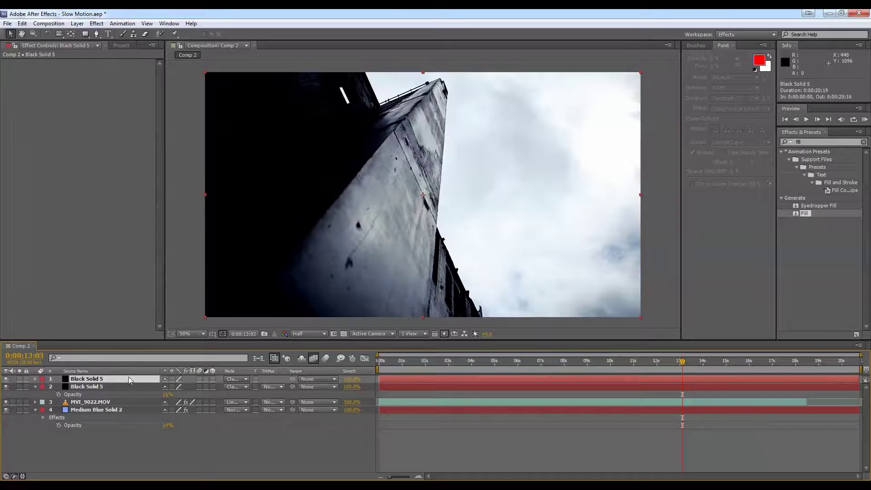
pyautogui.click(35, 387)
pyautogui.click(79, 371)
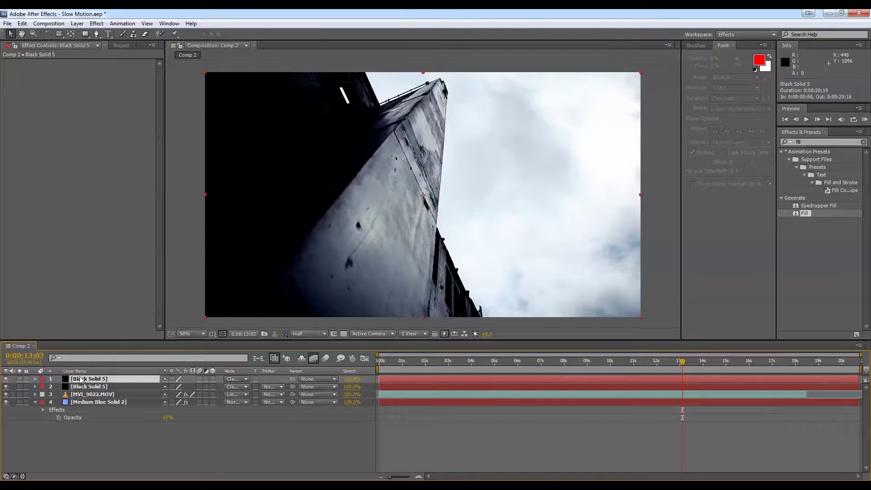
pyautogui.press('t')
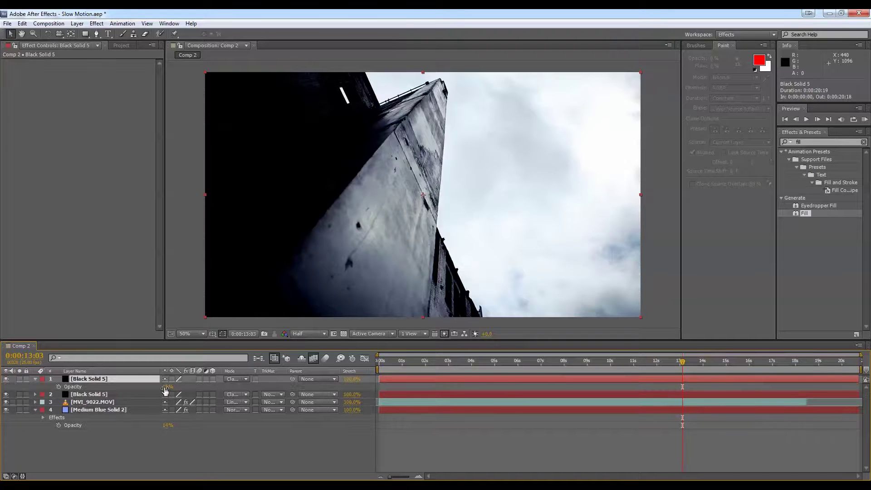
pyautogui.moveTo(166, 386); pyautogui.dragTo(221, 383)
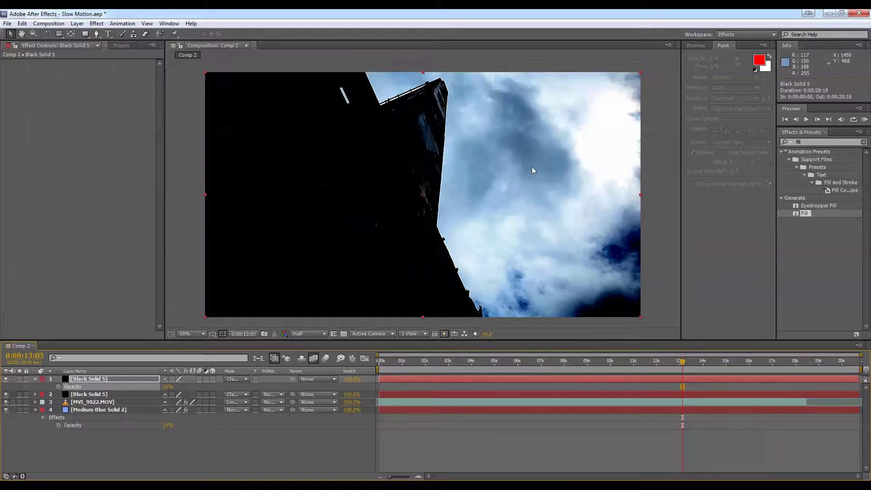
pyautogui.moveTo(164, 389); pyautogui.dragTo(155, 387)
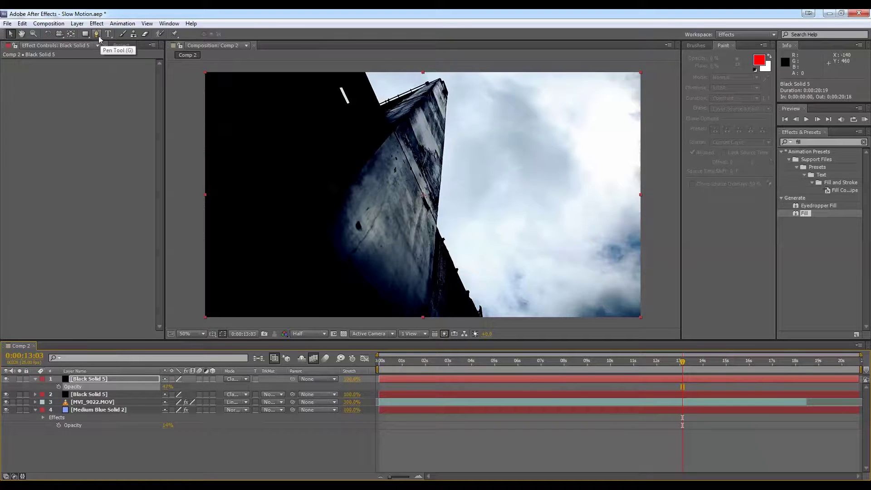
# - Draw a closed ten-point Pen mask around the sky along the building's roofline and right edge
pyautogui.click(96, 34)
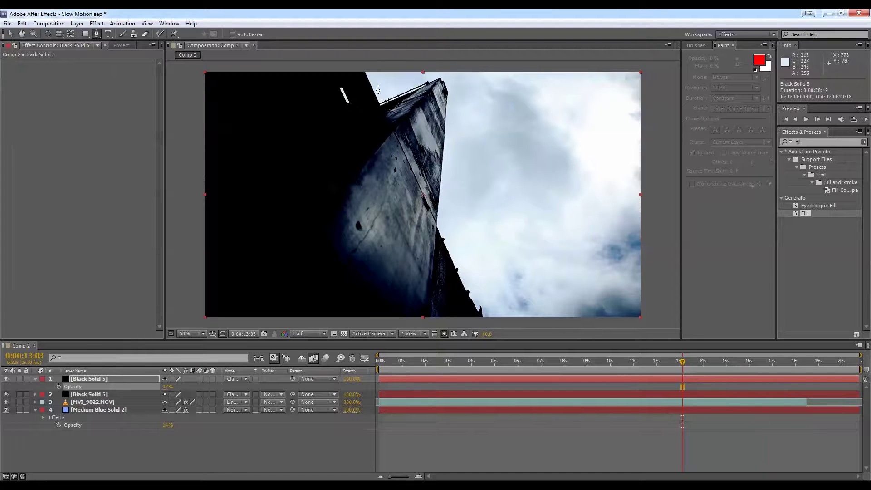
pyautogui.click(365, 72)
pyautogui.click(380, 104)
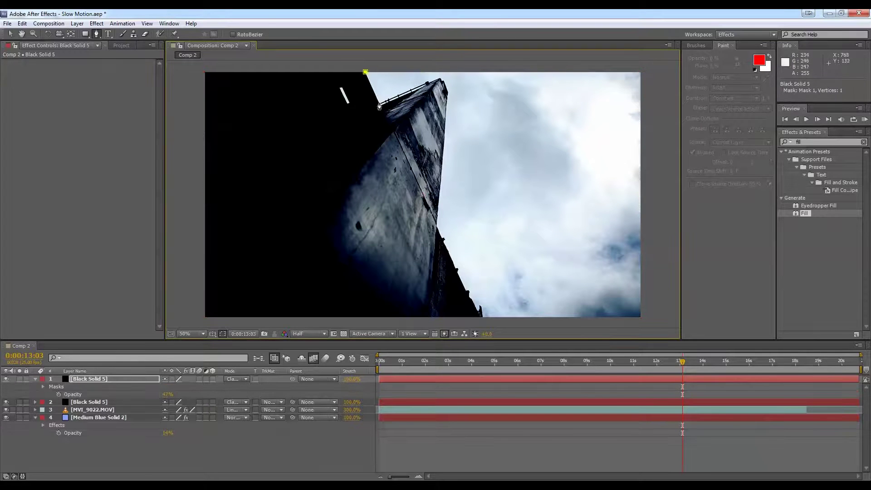
pyautogui.click(437, 79)
pyautogui.click(448, 93)
pyautogui.click(437, 227)
pyautogui.click(479, 314)
pyautogui.press(',')
pyautogui.press(',')
pyautogui.press(',')
pyautogui.press(',')
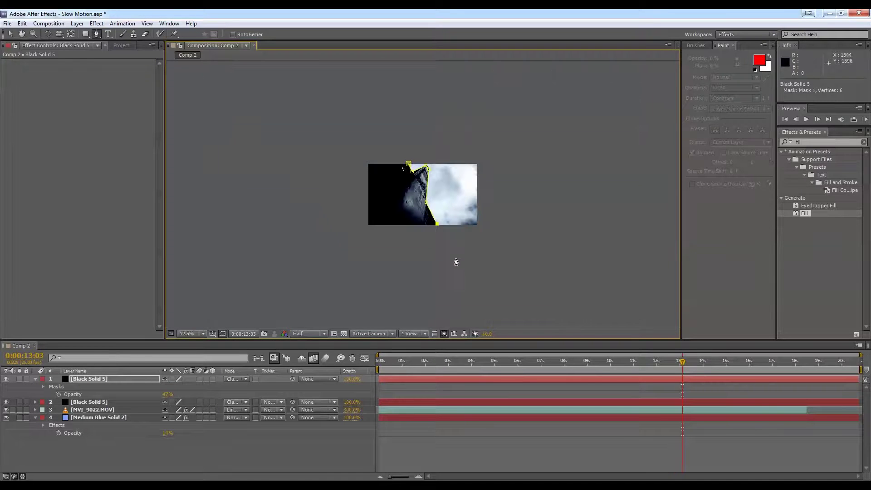
pyautogui.click(453, 253)
pyautogui.click(539, 255)
pyautogui.click(543, 127)
pyautogui.click(410, 120)
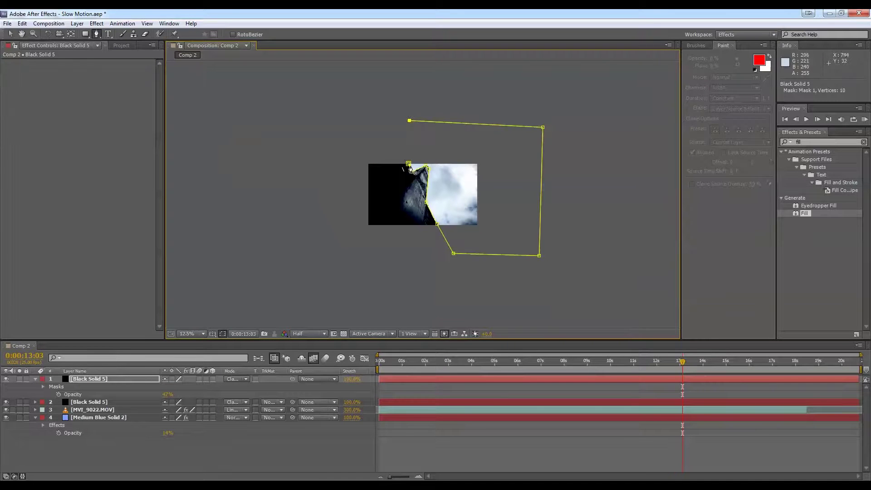
pyautogui.click(409, 164)
# - Move the mask's top vertex onto the roof edge
pyautogui.press('.')
pyautogui.press('.')
pyautogui.press('.')
pyautogui.press('.')
pyautogui.press('h')
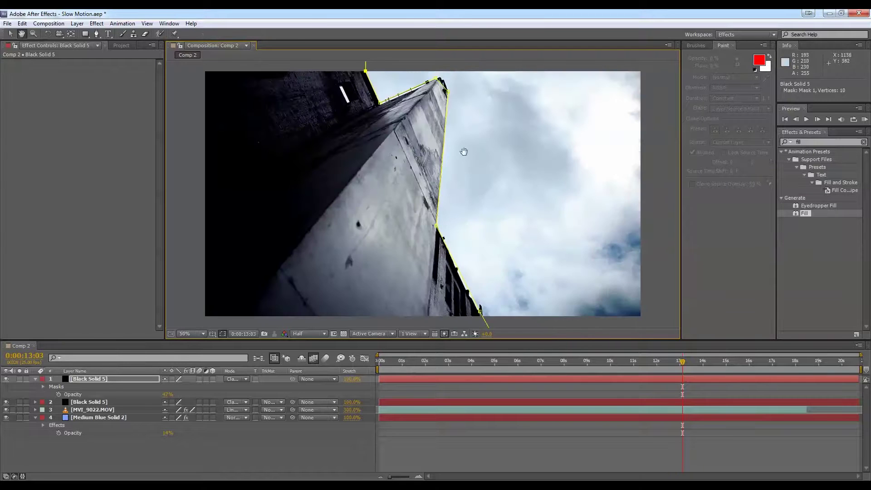
pyautogui.moveTo(462, 150); pyautogui.dragTo(412, 255)
pyautogui.press('g')
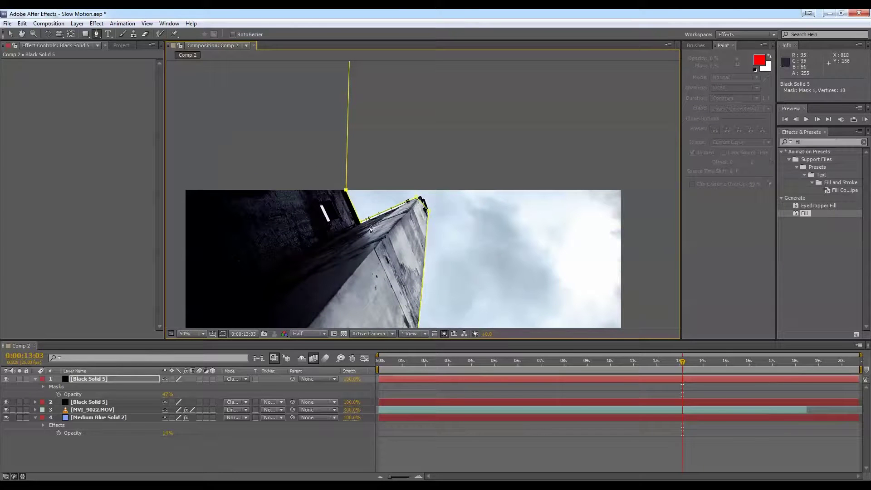
pyautogui.press('v')
pyautogui.press('.')
pyautogui.press('.')
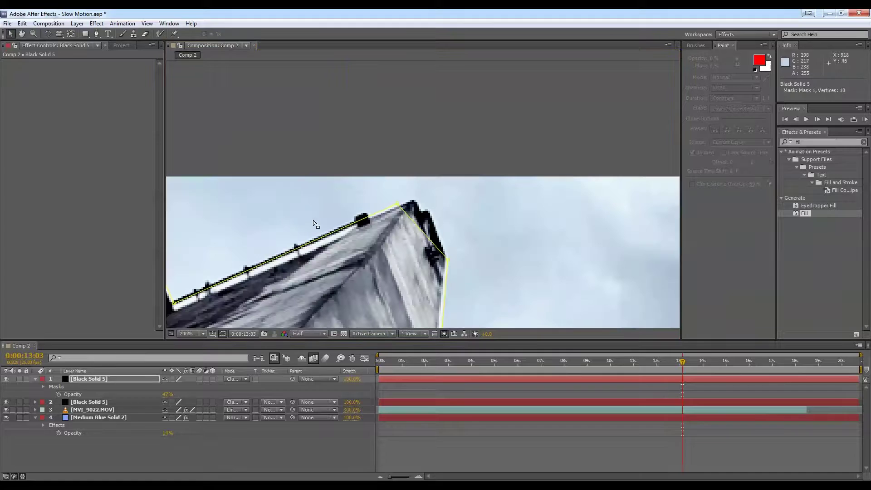
pyautogui.moveTo(397, 205); pyautogui.dragTo(414, 197)
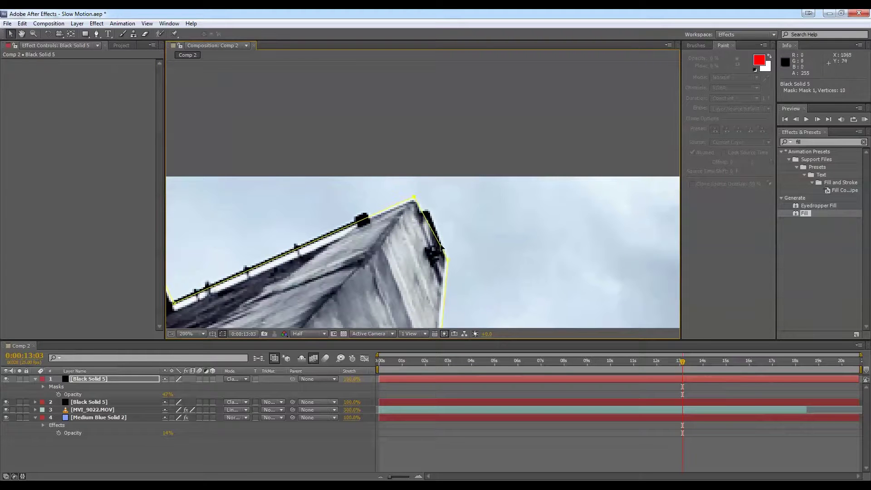
pyautogui.moveTo(172, 302); pyautogui.dragTo(341, 200)
pyautogui.press('v')
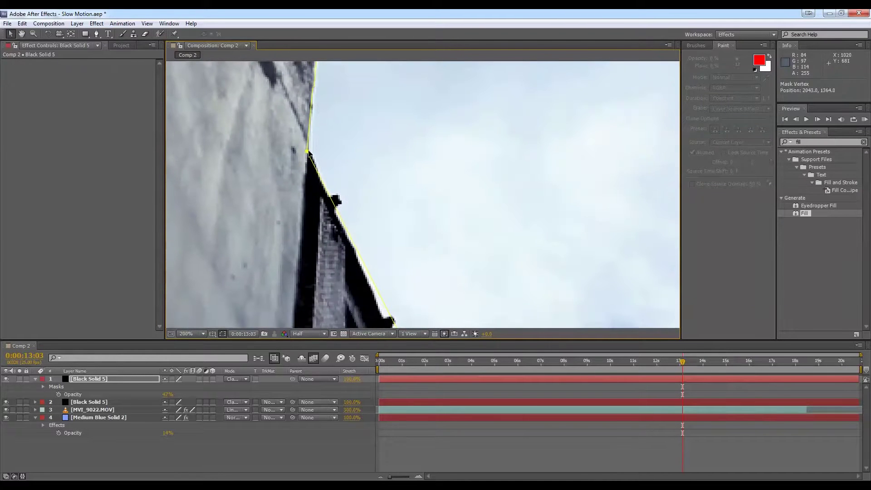
pyautogui.scroll(-6, 409, 243)
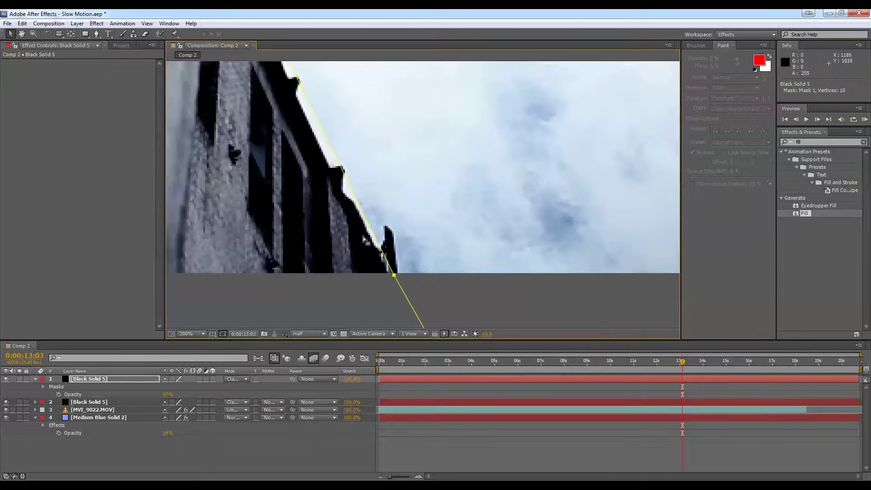
pyautogui.scroll(4, 364, 236)
pyautogui.scroll(4, 369, 222)
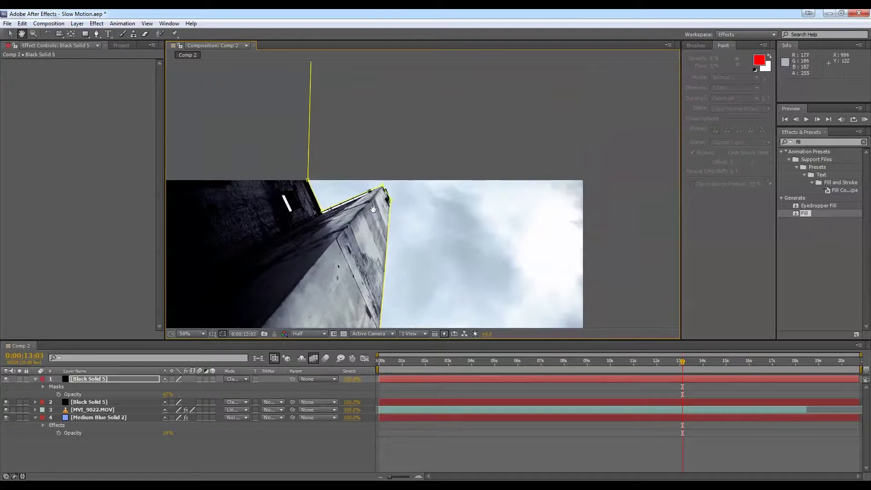
pyautogui.moveTo(326, 218); pyautogui.dragTo(479, 191)
pyautogui.press('v')
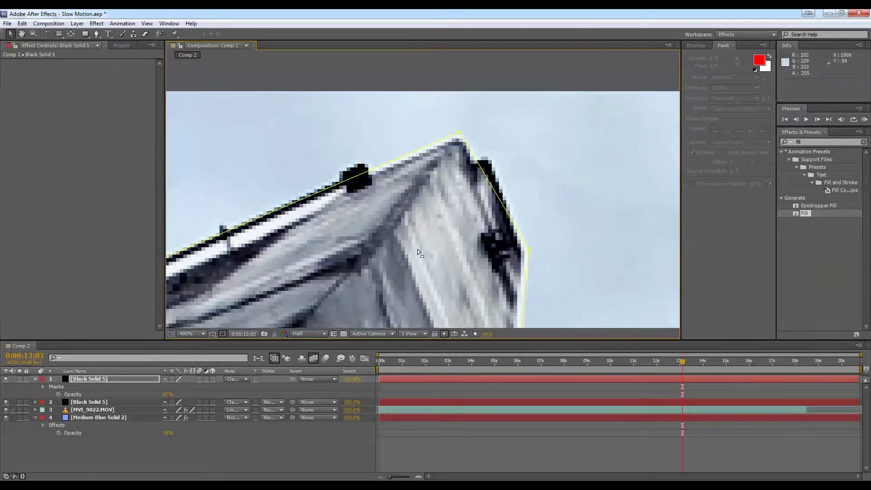
# - Feather Mask 1 on Black Solid 5 to about 18 pixels
pyautogui.click(118, 380)
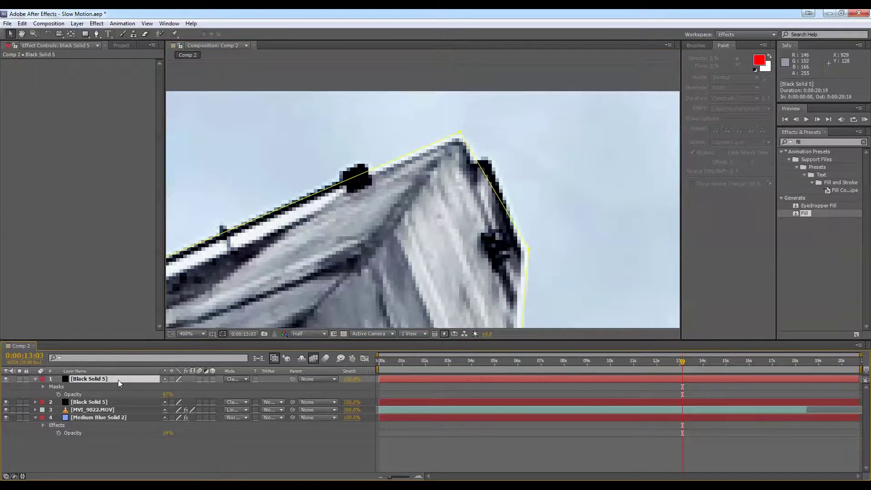
pyautogui.press('f')
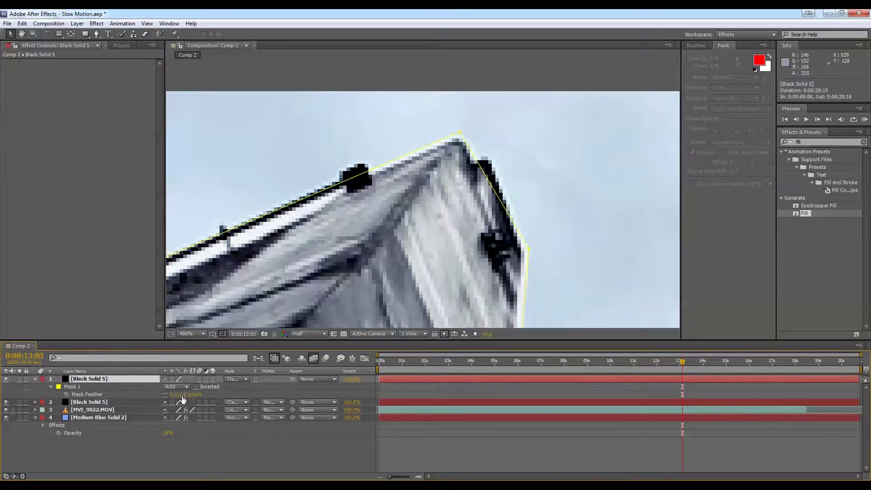
pyautogui.moveTo(182, 395)
pyautogui.mouseDown()
pyautogui.moveTo(216, 396)
pyautogui.moveTo(187, 396)
pyautogui.mouseUp()
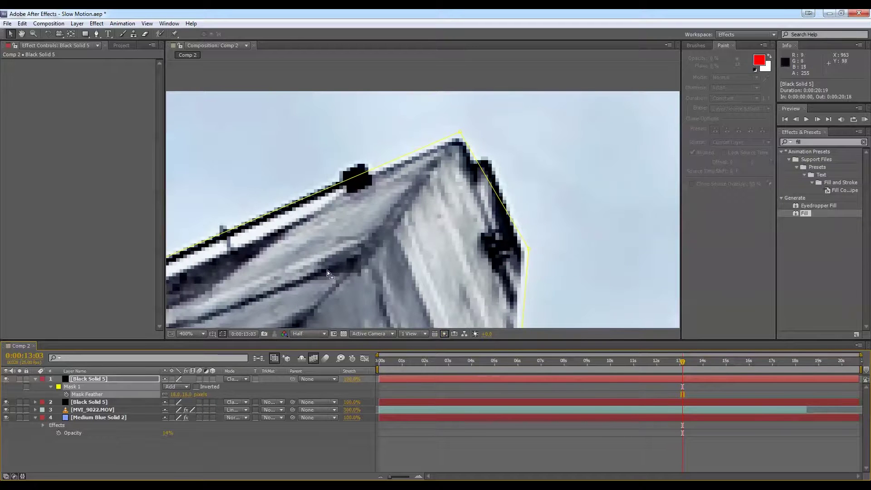
pyautogui.scroll(-1, 330, 283)
pyautogui.scroll(-2, 330, 284)
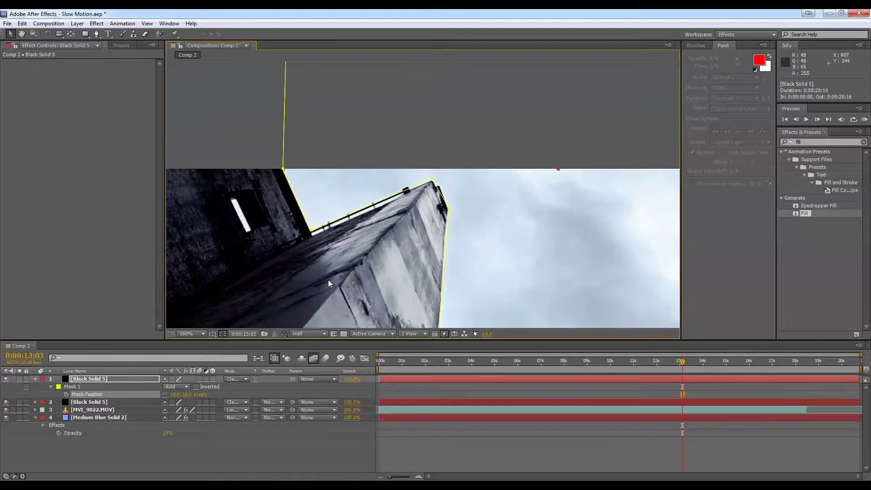
# - Nudge the top mask vertex slightly right along the roof edge
pyautogui.click(100, 417)
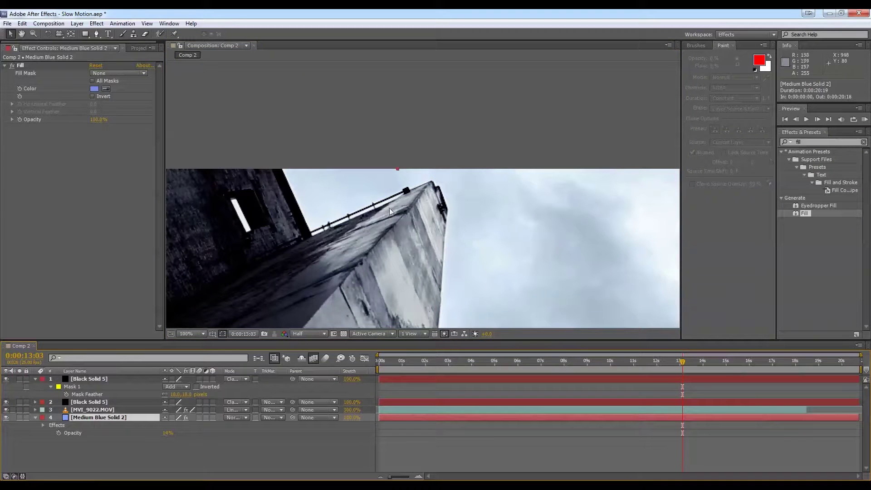
pyautogui.click(95, 380)
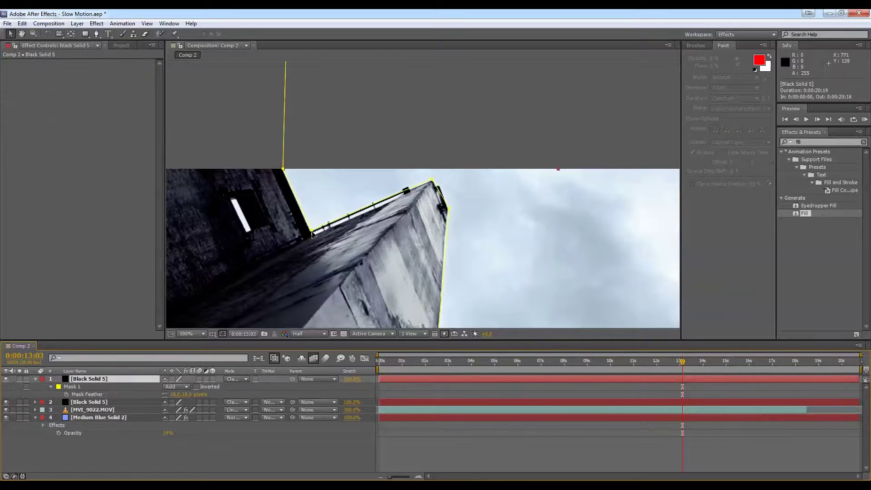
pyautogui.click(312, 234)
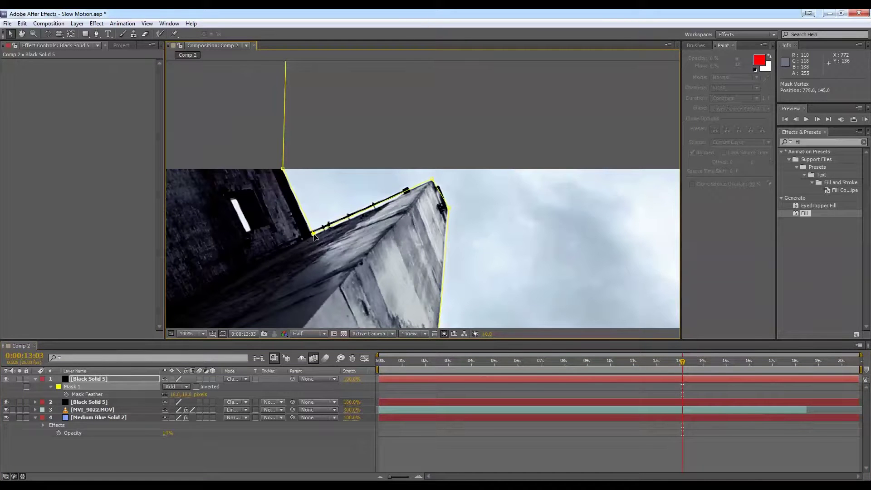
pyautogui.moveTo(432, 182); pyautogui.dragTo(434, 183)
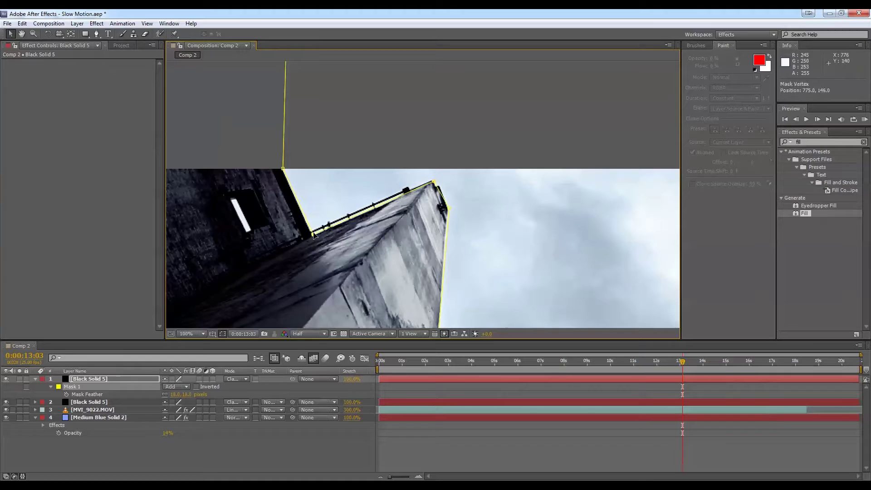
pyautogui.press(',')
pyautogui.press('space')
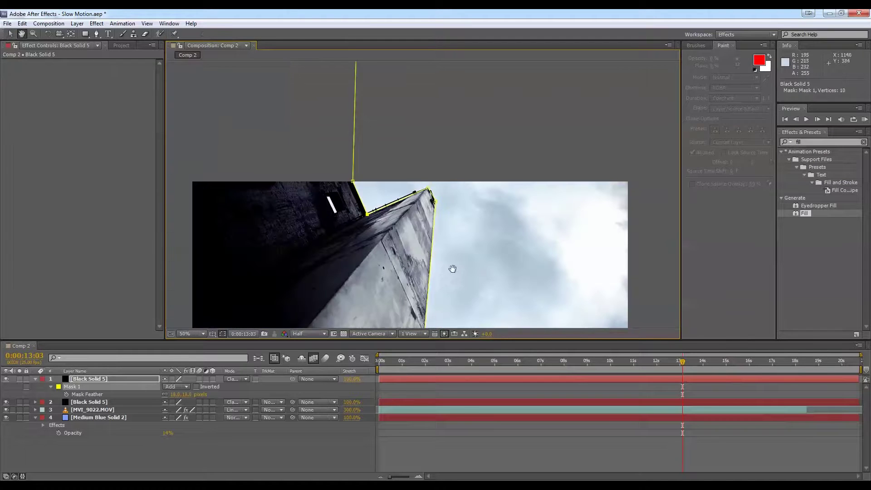
pyautogui.moveTo(450, 268); pyautogui.dragTo(446, 266)
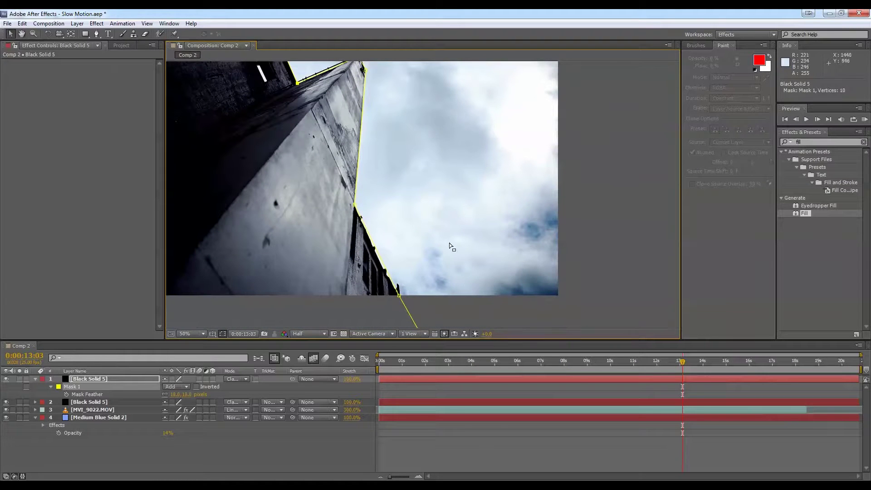
pyautogui.moveTo(422, 181); pyautogui.dragTo(486, 212)
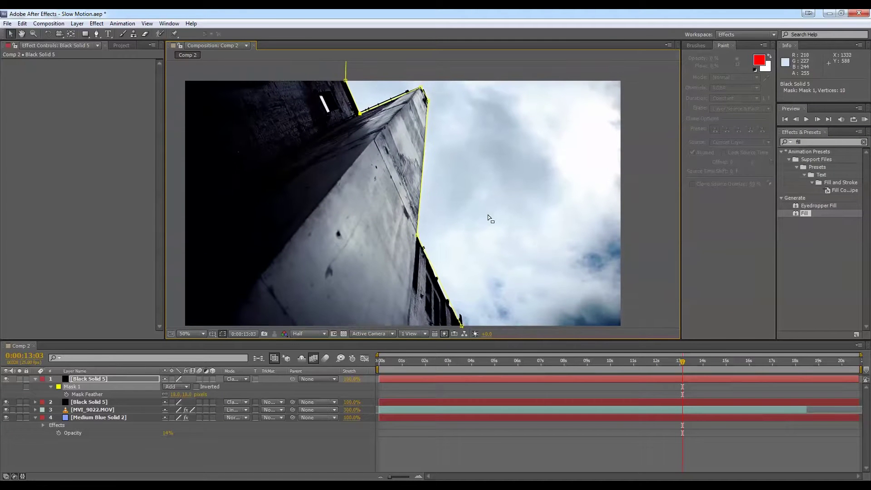
# - Start Mask Path keyframing and, near 18 seconds, move the building-edge point to follow the building
pyautogui.click(35, 380)
pyautogui.click(37, 381)
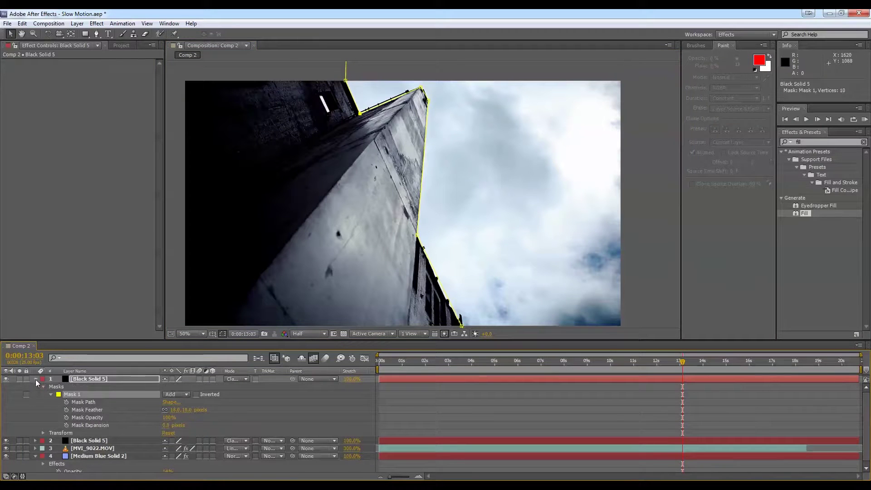
pyautogui.click(66, 402)
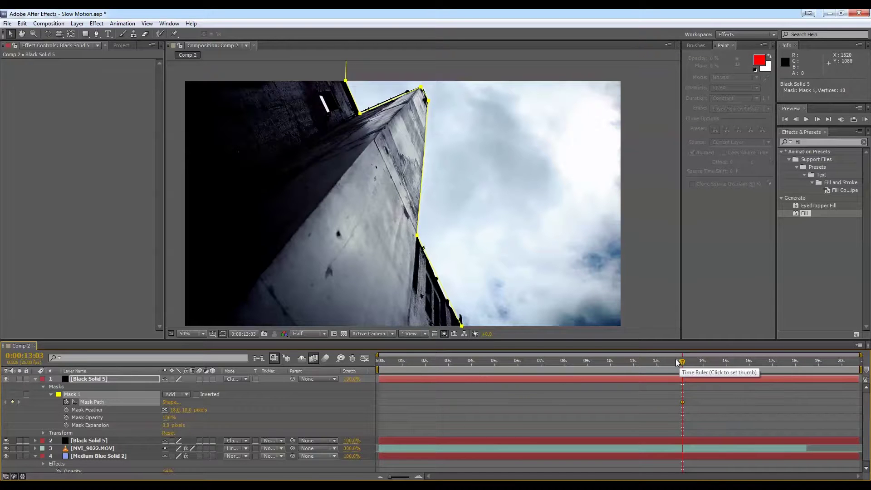
pyautogui.moveTo(680, 362); pyautogui.dragTo(804, 380)
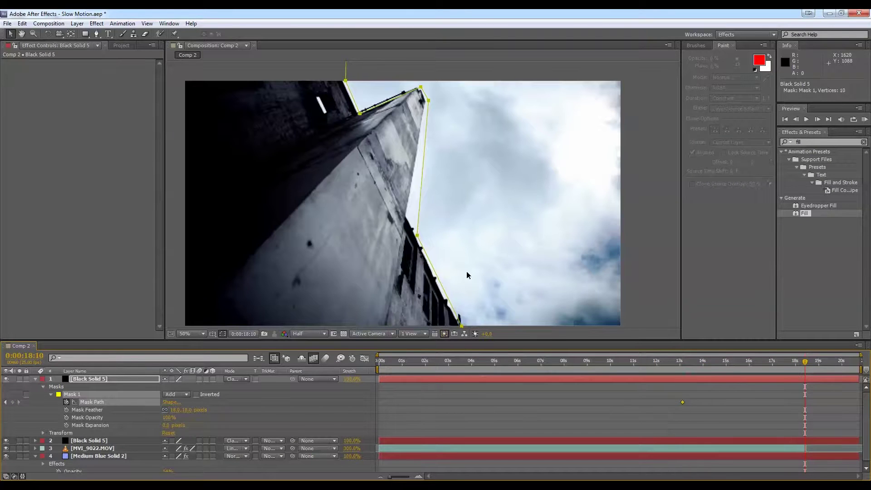
pyautogui.moveTo(417, 234); pyautogui.dragTo(411, 222)
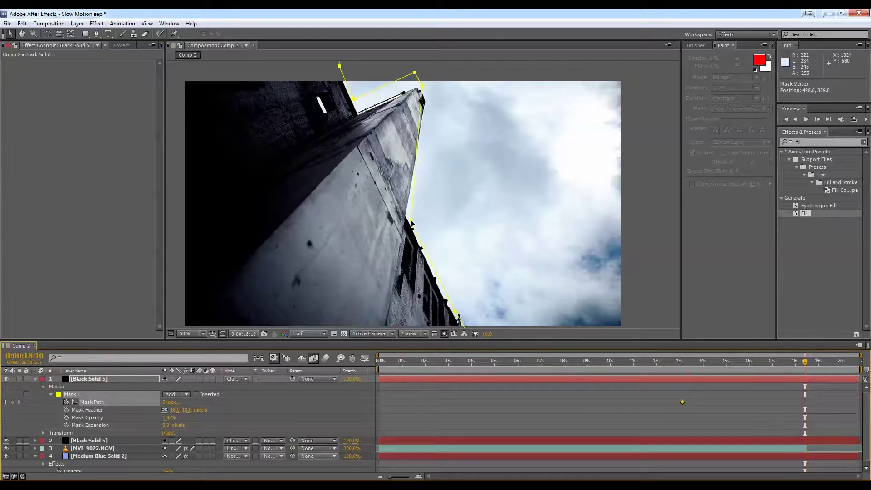
pyautogui.hotkey('ctrl', 'z')
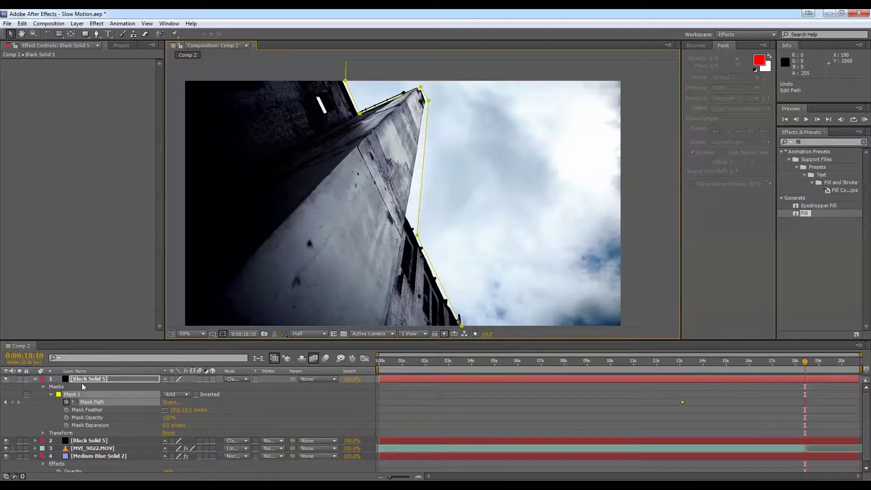
pyautogui.click(162, 387)
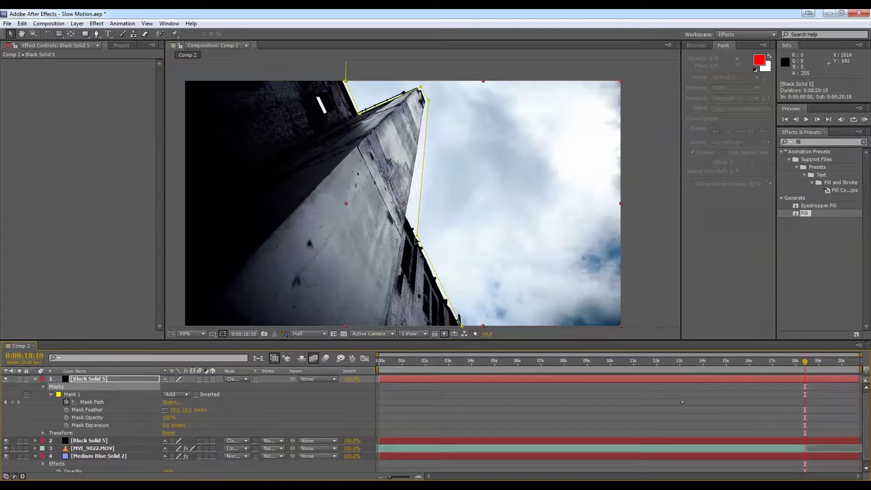
pyautogui.click(420, 239)
pyautogui.moveTo(417, 236); pyautogui.dragTo(406, 218)
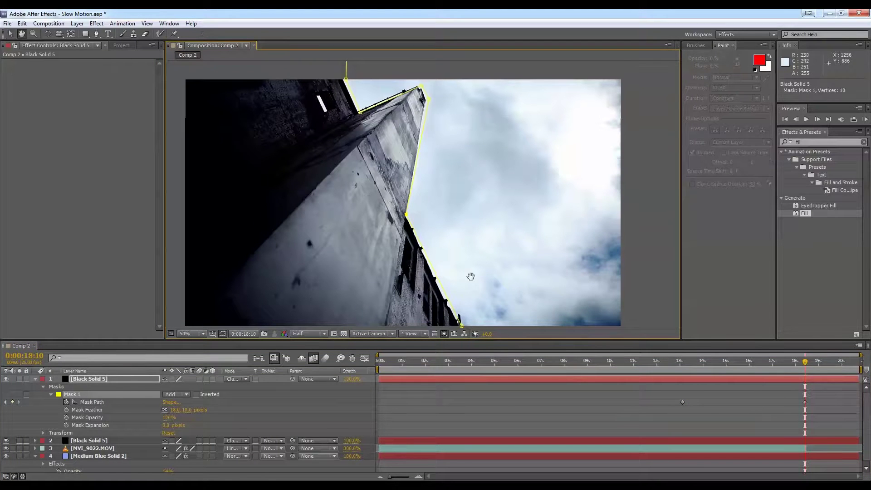
# - At 100% zoom on the tower top, line a mask point up with the building's left edge
pyautogui.scroll(-2, 469, 277)
pyautogui.press('h')
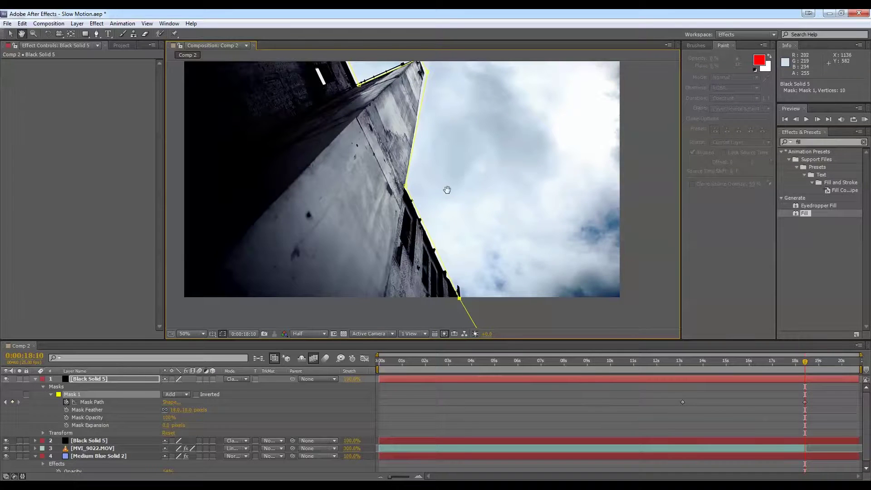
pyautogui.moveTo(432, 59); pyautogui.dragTo(451, 200)
pyautogui.press('.')
pyautogui.press('v')
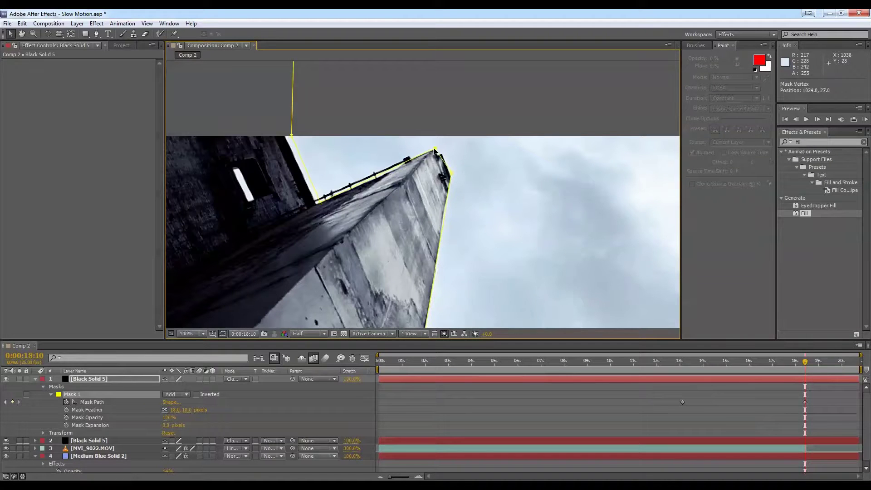
pyautogui.moveTo(320, 201); pyautogui.dragTo(316, 204)
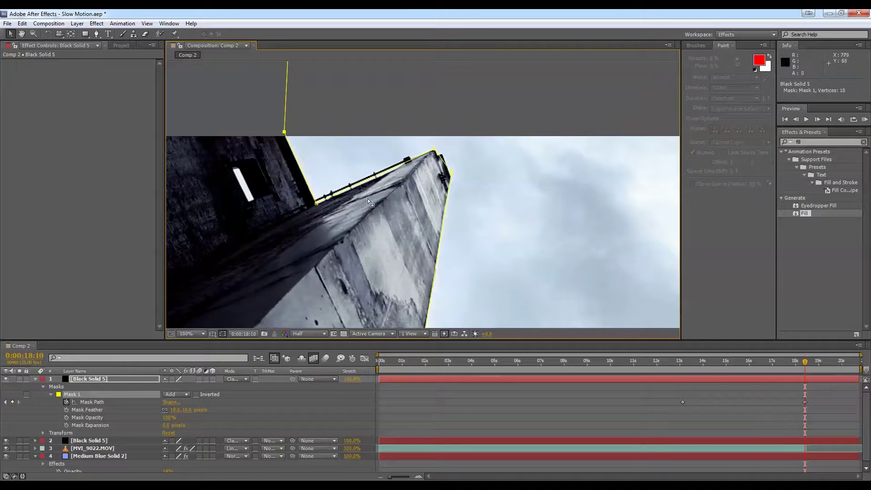
pyautogui.press(',')
pyautogui.press(',')
pyautogui.press(',')
pyautogui.press(',')
# - Earlier in the clip, add an extra mask point and pull it onto the building's right edge
pyautogui.moveTo(804, 364); pyautogui.dragTo(317, 378)
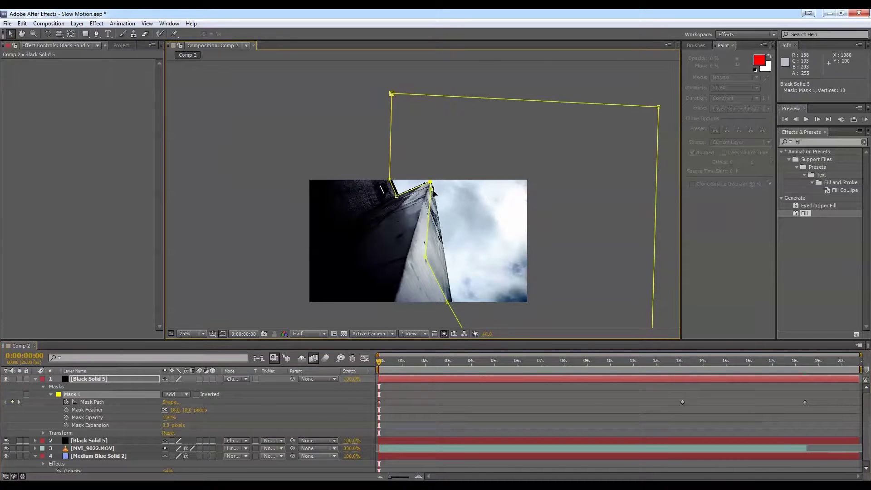
pyautogui.click(435, 191)
pyautogui.moveTo(426, 259); pyautogui.dragTo(403, 267)
pyautogui.hotkey('ctrl', 'z')
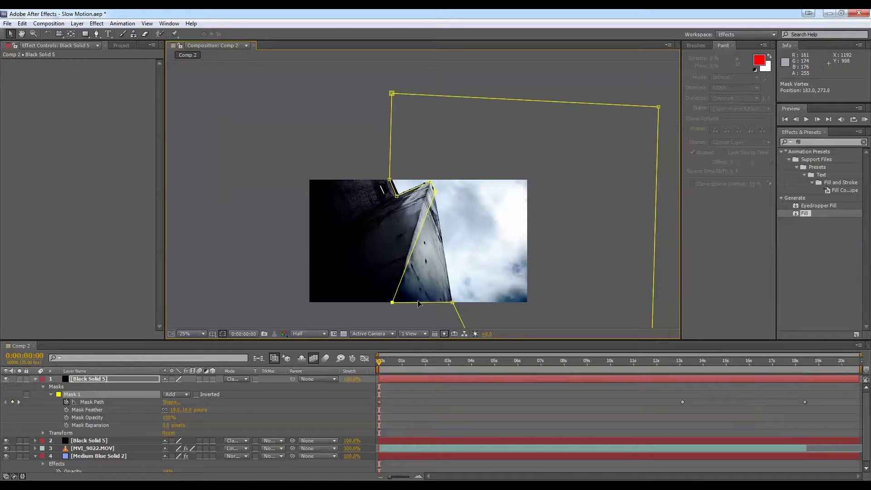
pyautogui.hotkey('ctrl', 'z')
# - Fit the mask points to the building's right edge and nudge the middle point onto the edge
pyautogui.scroll(6, 449, 284)
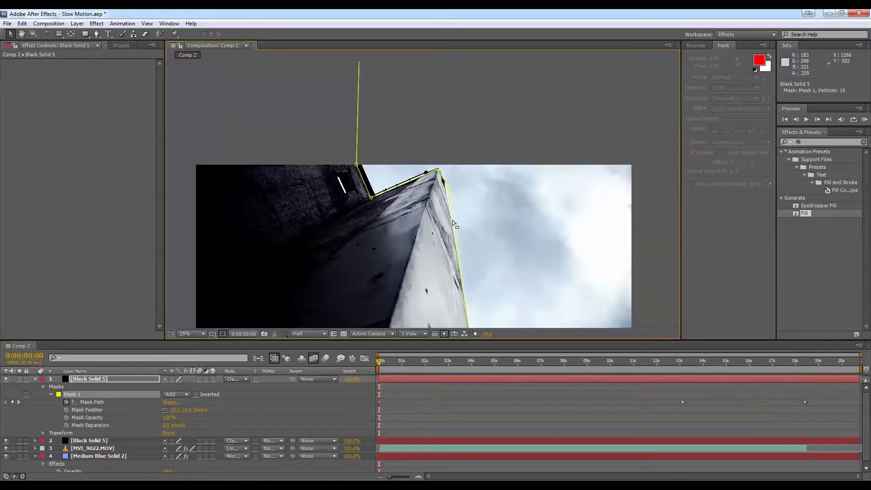
pyautogui.moveTo(488, 154); pyautogui.dragTo(408, 169)
pyautogui.press('v')
pyautogui.moveTo(452, 249); pyautogui.dragTo(437, 228)
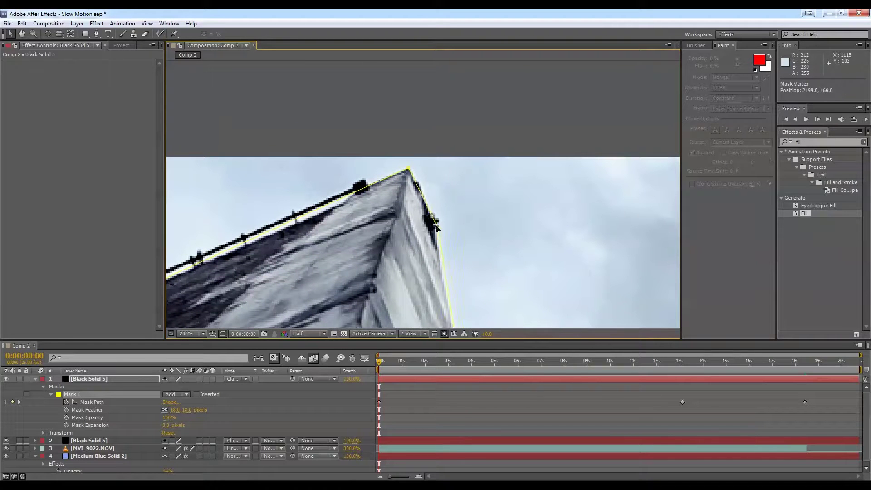
pyautogui.press('h')
pyautogui.moveTo(472, 259); pyautogui.dragTo(486, 192)
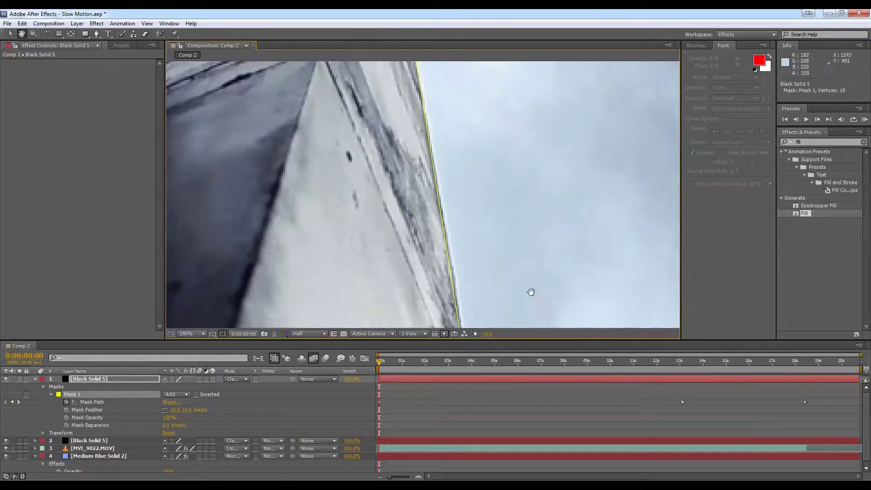
pyautogui.moveTo(531, 291); pyautogui.dragTo(482, 180)
pyautogui.press('v')
pyautogui.scroll(-2, 472, 254)
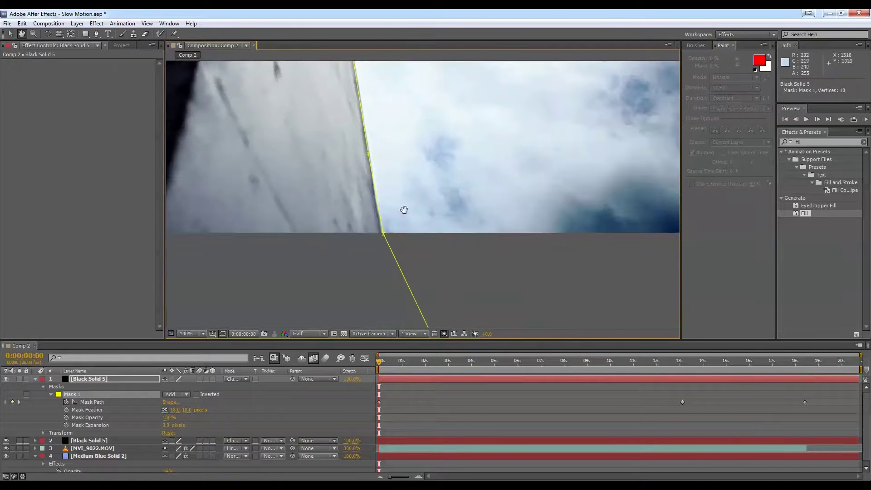
pyautogui.moveTo(369, 155); pyautogui.dragTo(371, 153)
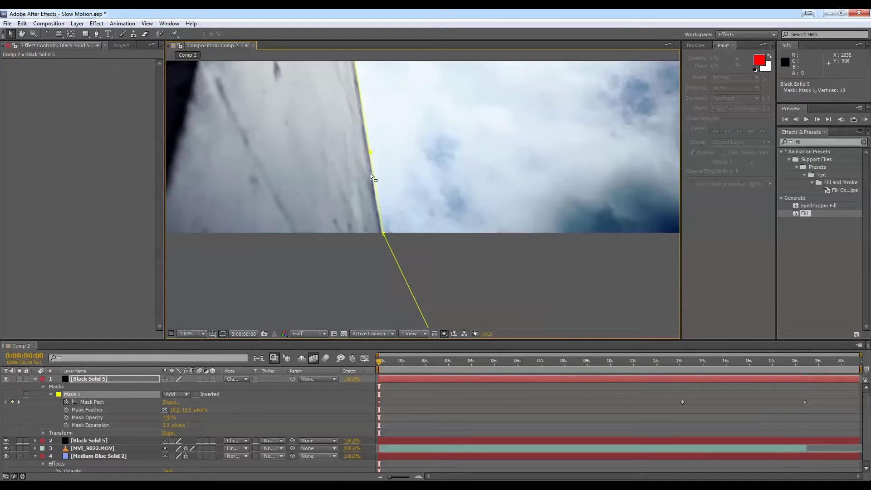
pyautogui.click(382, 235)
# - At 5 seconds 15 frames, align mask points with the building edge and base
pyautogui.moveTo(378, 363); pyautogui.dragTo(508, 355)
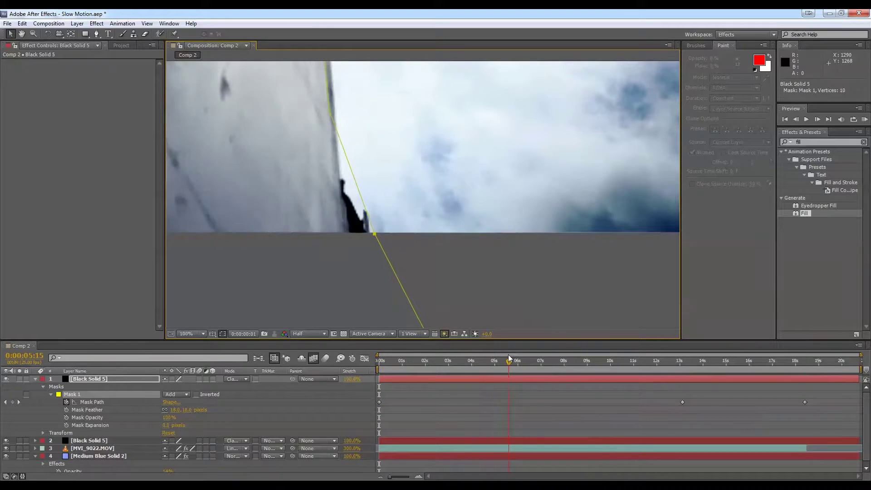
pyautogui.moveTo(356, 168); pyautogui.dragTo(342, 178)
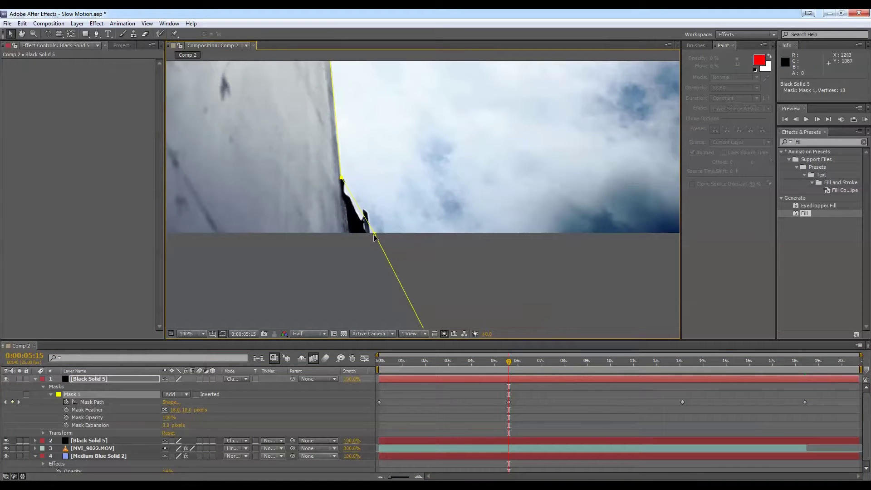
pyautogui.moveTo(374, 234); pyautogui.dragTo(368, 238)
pyautogui.moveTo(341, 178); pyautogui.dragTo(342, 181)
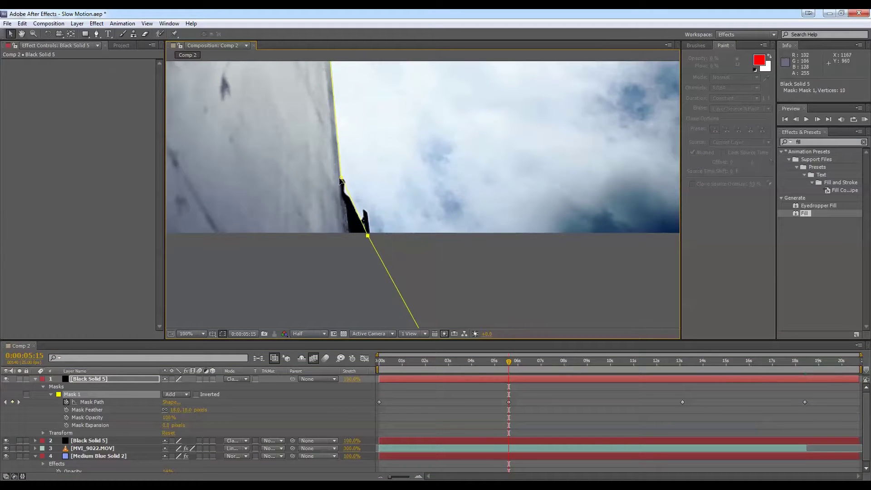
# - Around 10 seconds, realign the mask point with the building edge
pyautogui.press(',')
pyautogui.press(',')
pyautogui.press(',')
pyautogui.press(',')
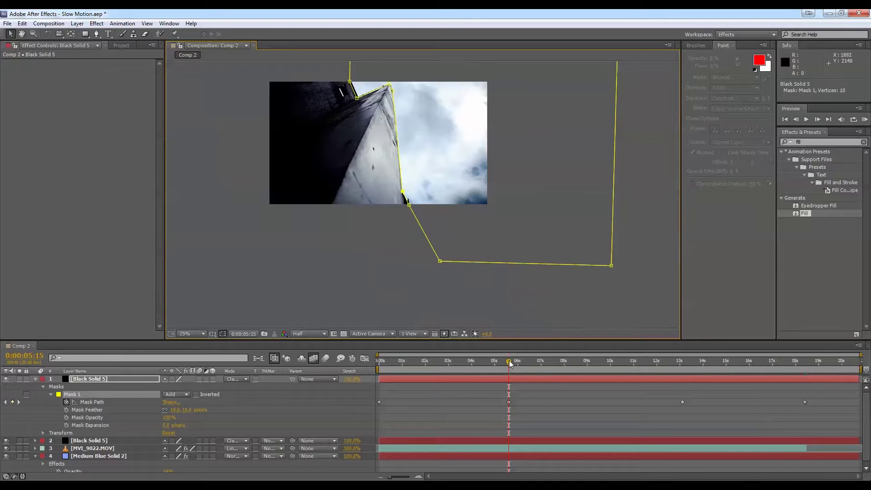
pyautogui.moveTo(509, 360); pyautogui.dragTo(537, 361)
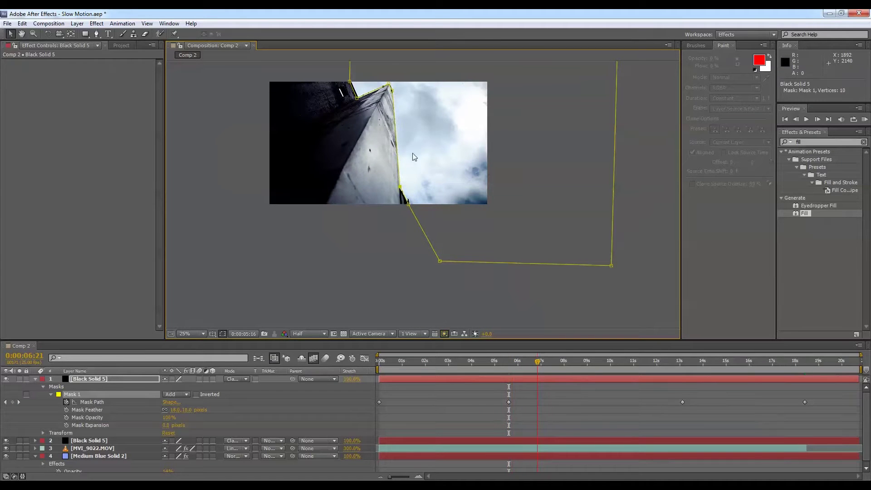
pyautogui.press('.')
pyautogui.press('.')
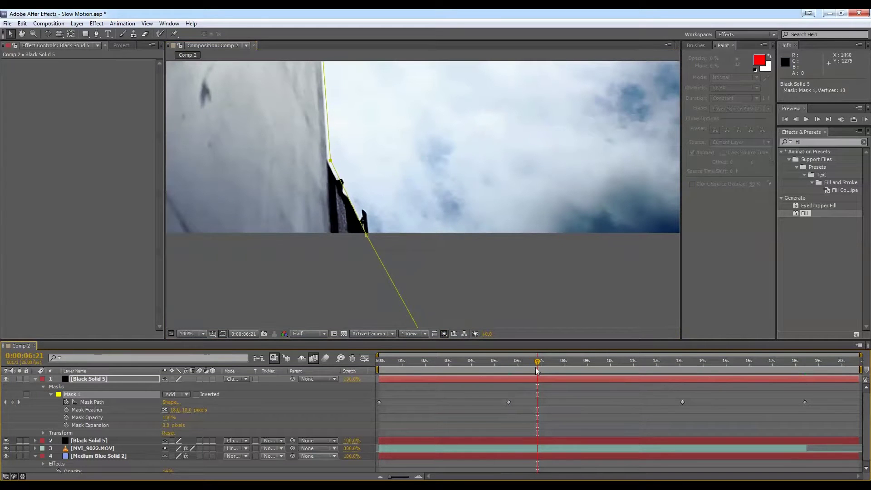
pyautogui.moveTo(548, 362); pyautogui.dragTo(632, 363)
pyautogui.moveTo(386, 159); pyautogui.dragTo(460, 260)
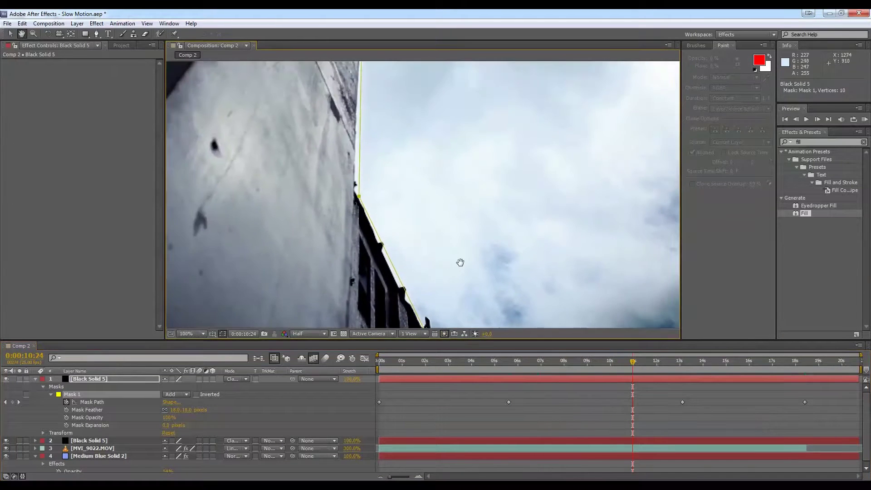
pyautogui.moveTo(630, 365)
pyautogui.mouseDown()
pyautogui.moveTo(677, 364)
pyautogui.moveTo(619, 372)
pyautogui.mouseUp()
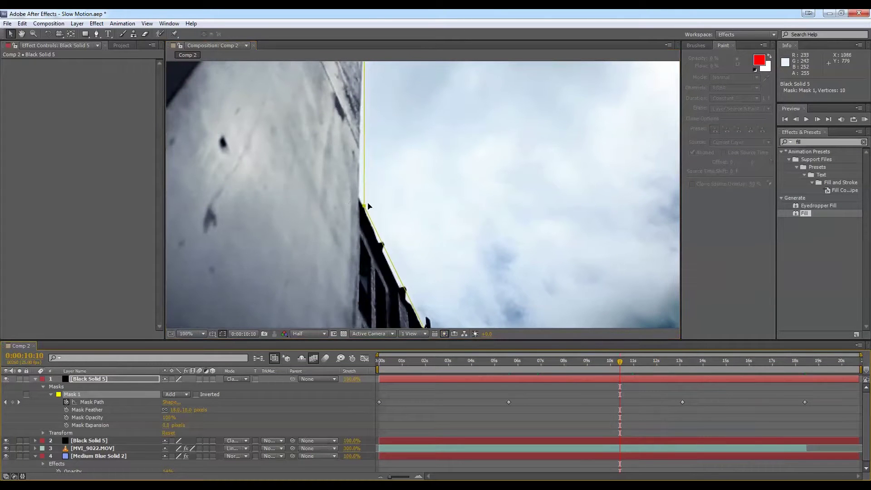
pyautogui.moveTo(364, 208); pyautogui.dragTo(361, 201)
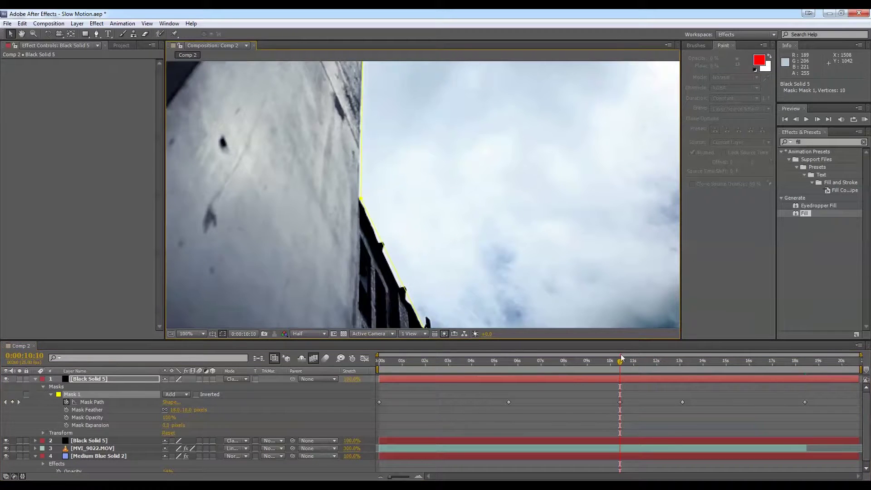
# - End the work area at 0:00:18:09
pyautogui.moveTo(620, 362); pyautogui.dragTo(618, 388)
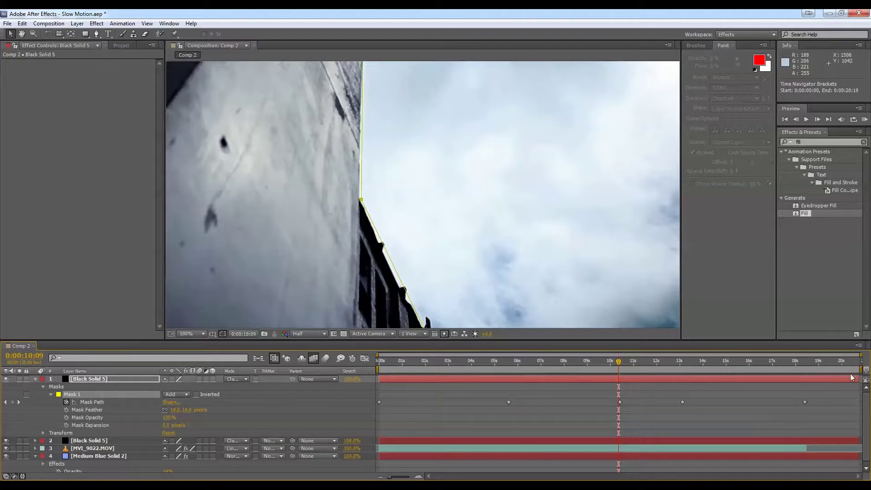
pyautogui.moveTo(859, 371); pyautogui.dragTo(806, 370)
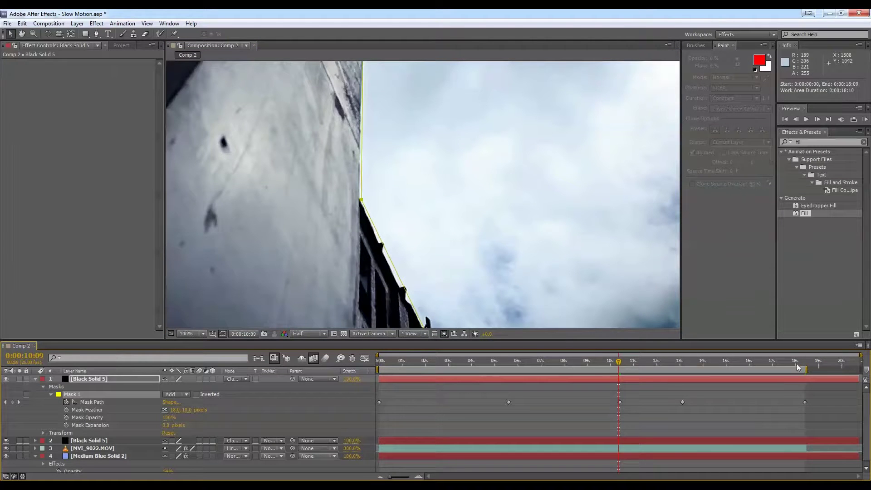
pyautogui.click(683, 360)
# - At the clip's start, fit Mask 1's top points onto the building's corner
pyautogui.scroll(-2, 509, 270)
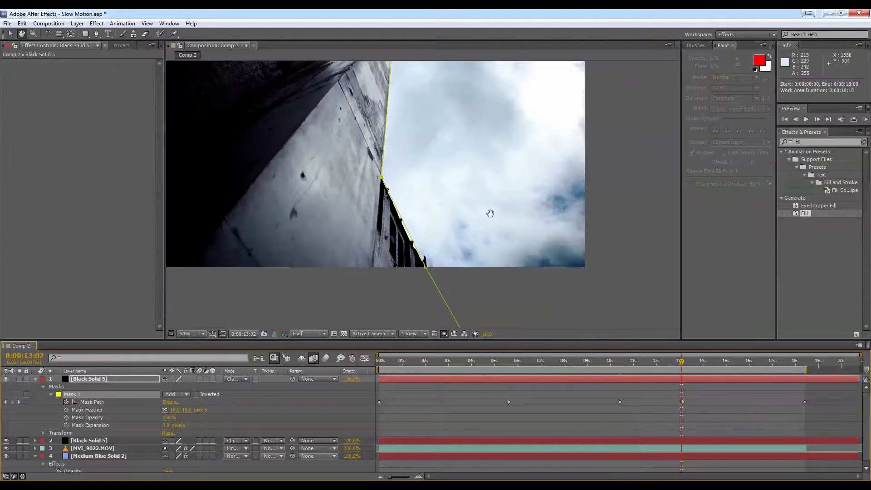
pyautogui.moveTo(490, 210); pyautogui.dragTo(517, 246)
pyautogui.press('v')
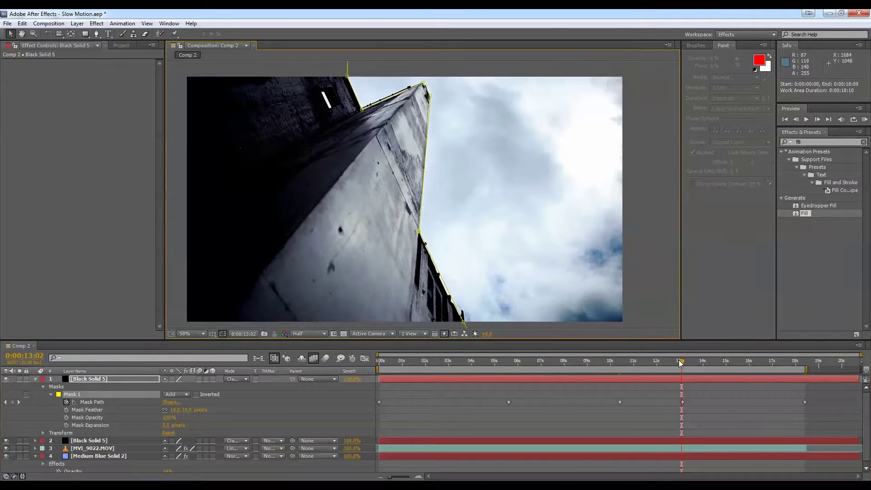
pyautogui.moveTo(680, 361); pyautogui.dragTo(379, 360)
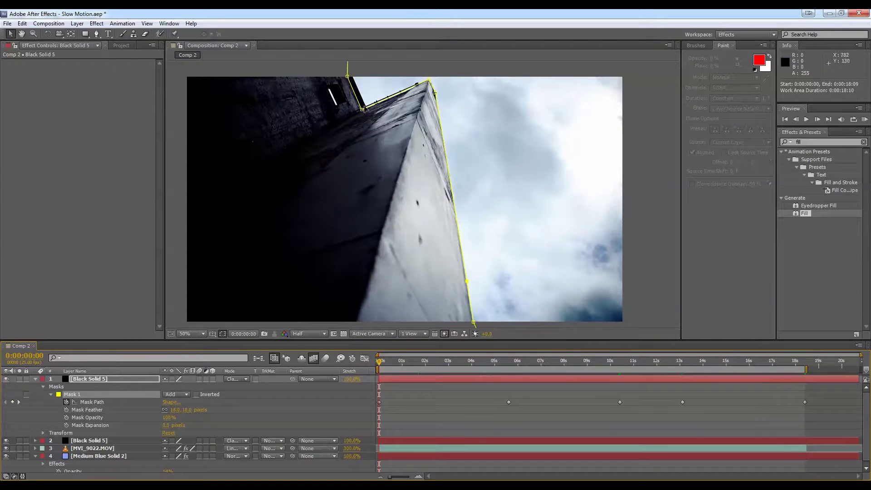
pyautogui.moveTo(362, 110); pyautogui.dragTo(365, 107)
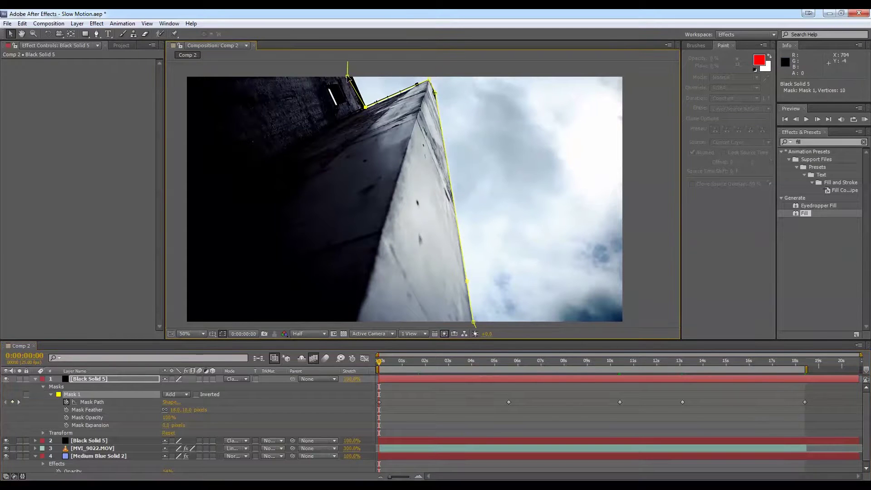
pyautogui.moveTo(347, 76); pyautogui.dragTo(353, 75)
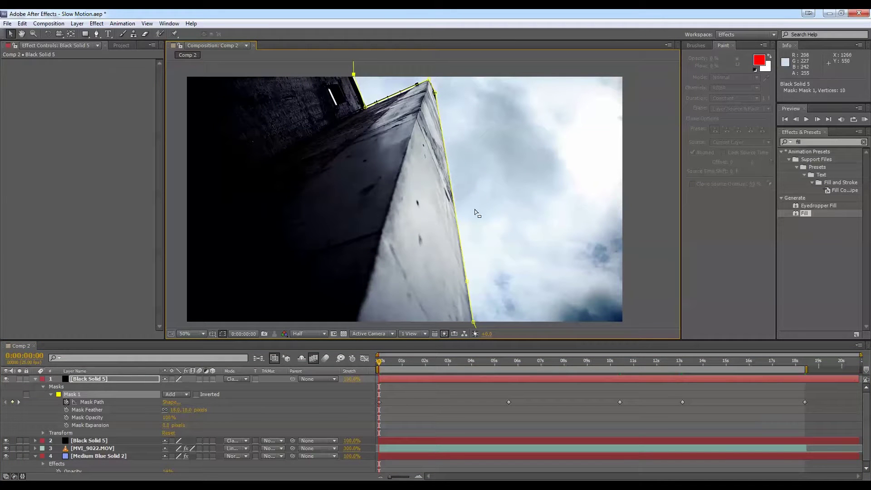
# - Around 6 seconds, nudge the mask points back onto the building edge and corner
pyautogui.moveTo(381, 363); pyautogui.dragTo(508, 371)
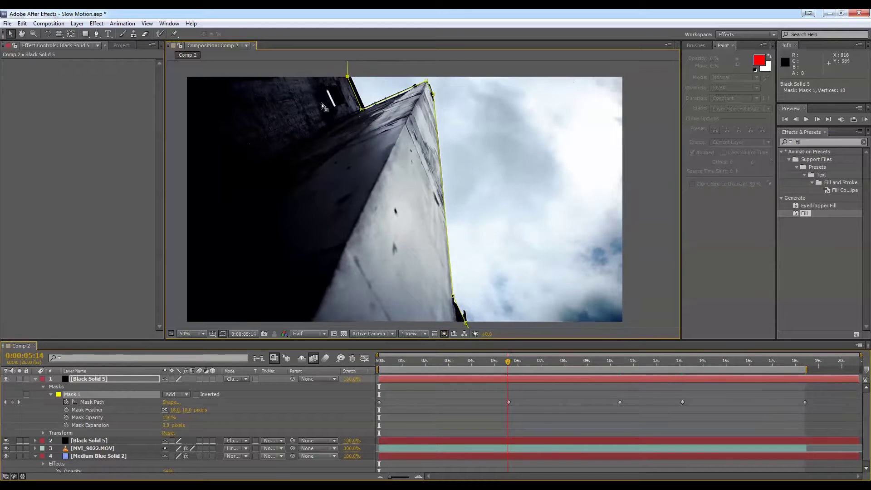
pyautogui.moveTo(362, 109); pyautogui.dragTo(366, 108)
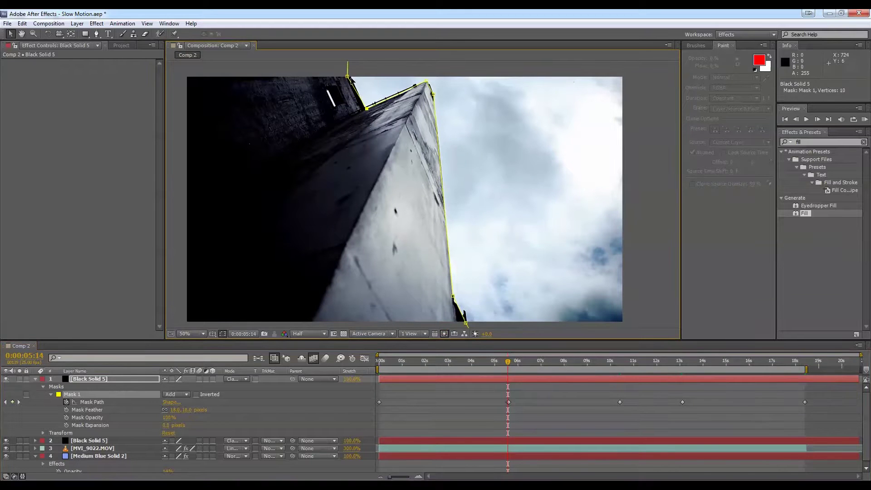
pyautogui.moveTo(348, 77); pyautogui.dragTo(351, 75)
pyautogui.moveTo(508, 362)
pyautogui.mouseDown()
pyautogui.moveTo(621, 369)
pyautogui.moveTo(507, 368)
pyautogui.mouseUp()
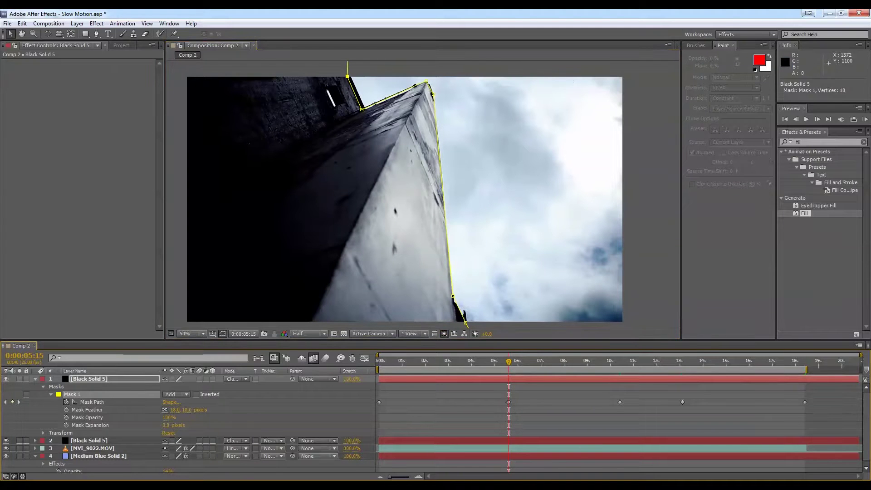
# - Review the Mask Path keyframe at 5:15 and the nearby frames, then check later frames against the building edge
pyautogui.moveTo(390, 477); pyautogui.dragTo(407, 477)
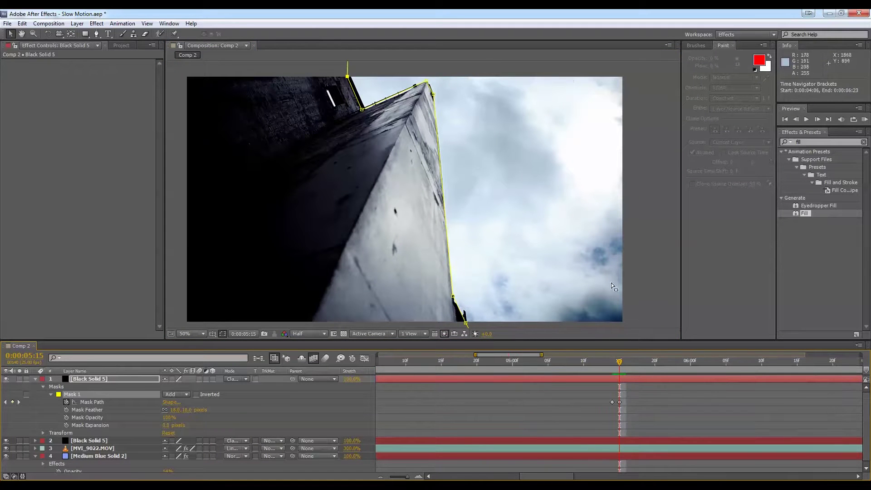
pyautogui.click(620, 403)
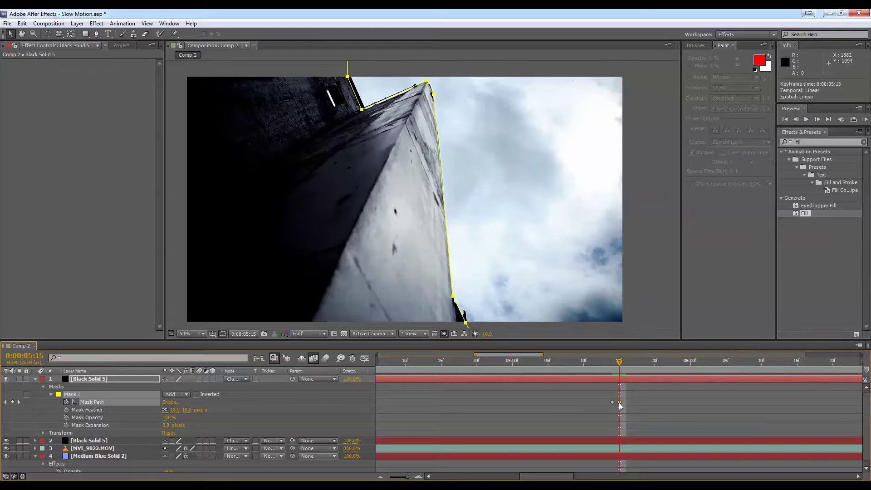
pyautogui.click(619, 399)
pyautogui.moveTo(619, 366); pyautogui.dragTo(704, 365)
pyautogui.moveTo(405, 478); pyautogui.dragTo(389, 479)
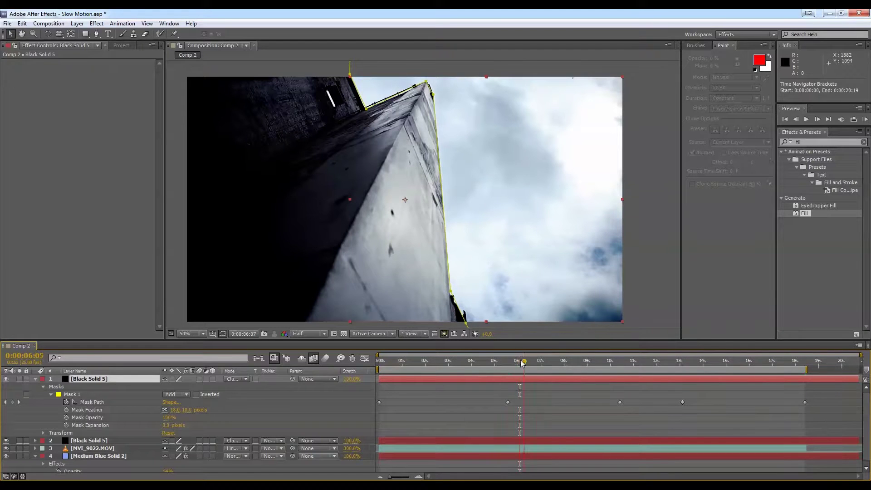
pyautogui.moveTo(521, 363); pyautogui.dragTo(739, 362)
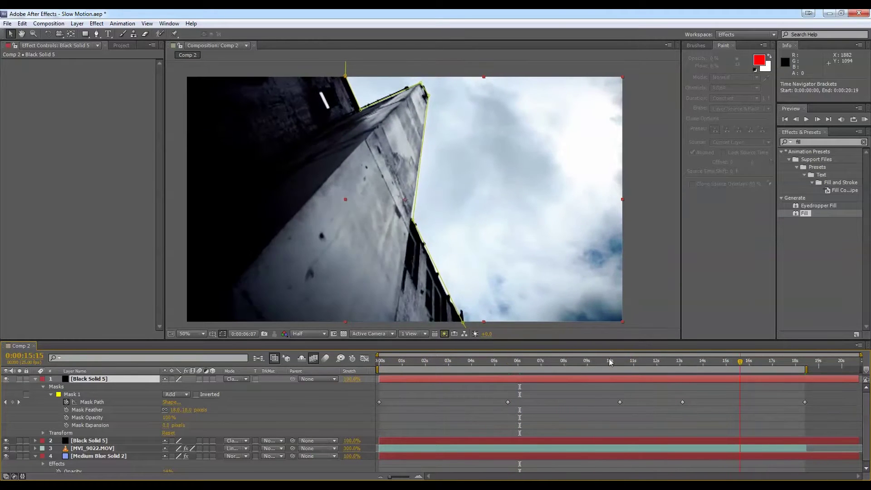
pyautogui.moveTo(610, 362); pyautogui.dragTo(580, 362)
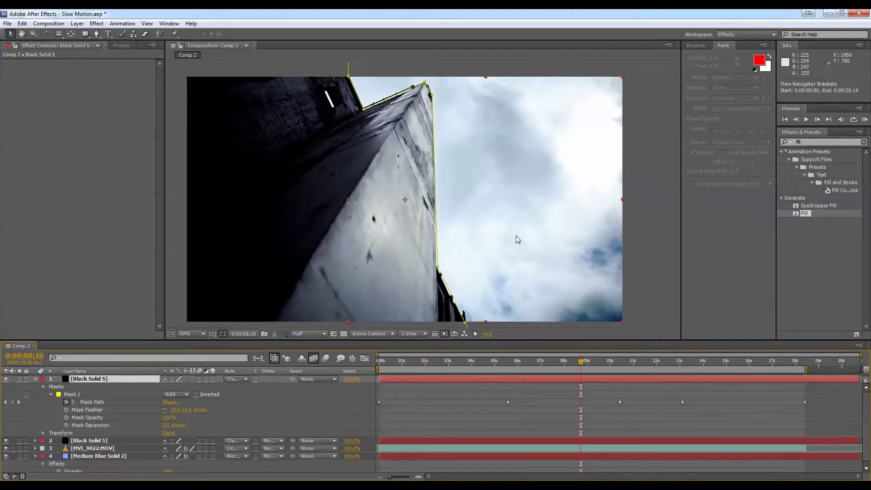
# - Collapse the black solid's mask and blue solid's effect properties, then scrub to check the sky
pyautogui.click(34, 379)
pyautogui.click(36, 402)
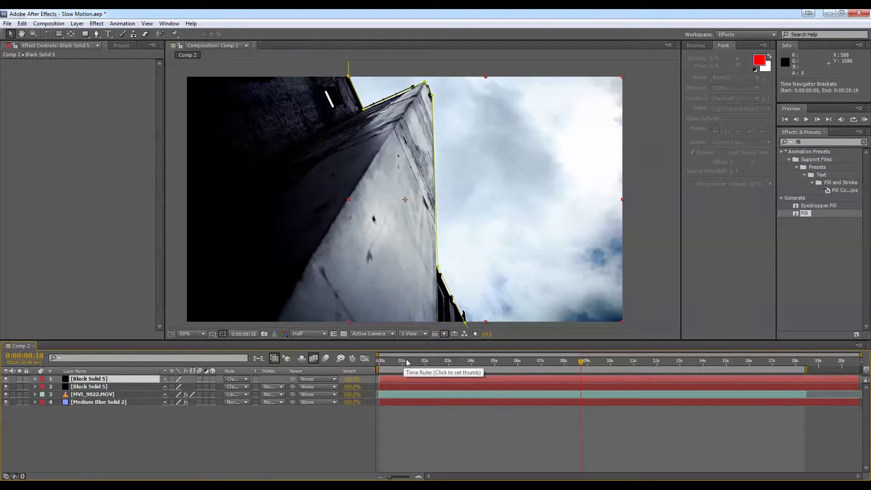
pyautogui.moveTo(405, 362); pyautogui.dragTo(459, 373)
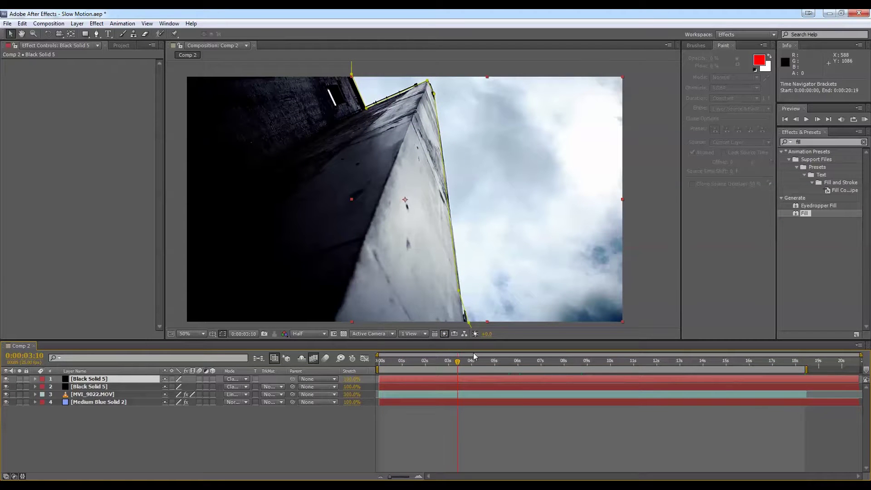
pyautogui.moveTo(462, 364); pyautogui.dragTo(521, 370)
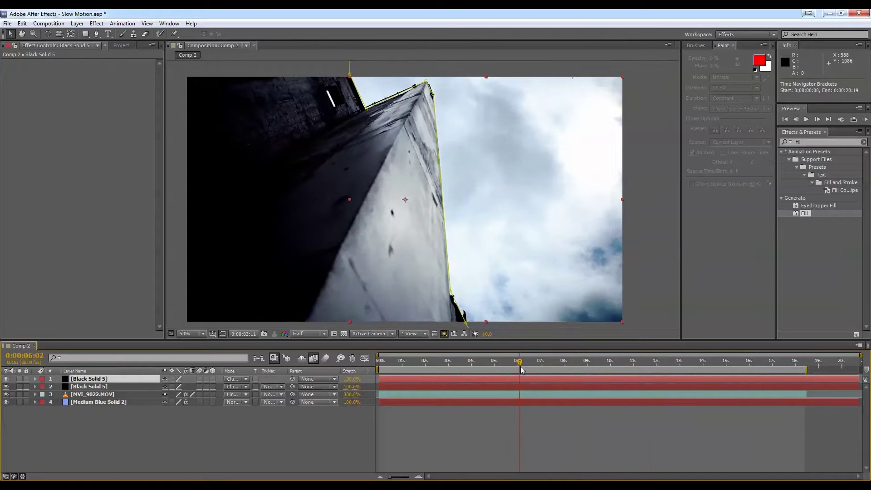
# - Set MVI_9022.MOV's Time Stretch factor to 100% and preview the unstretched footage
pyautogui.click(350, 402)
pyautogui.write('100')
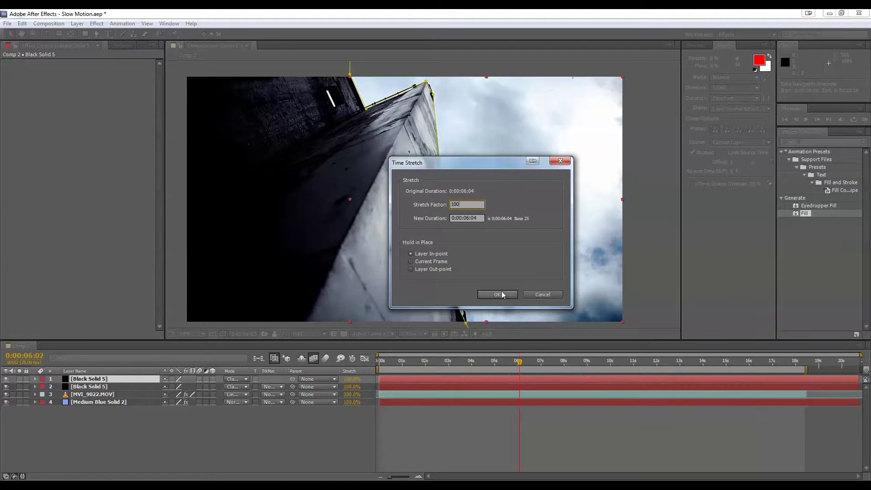
pyautogui.click(502, 295)
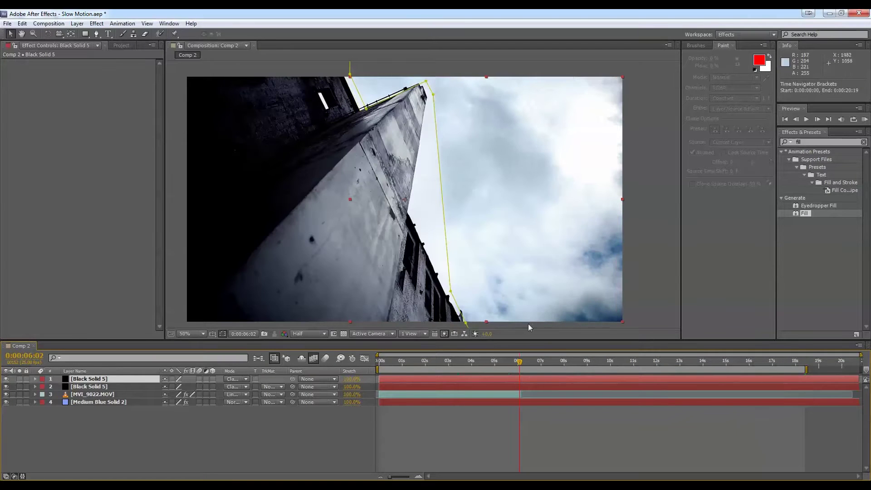
pyautogui.moveTo(520, 363); pyautogui.dragTo(437, 365)
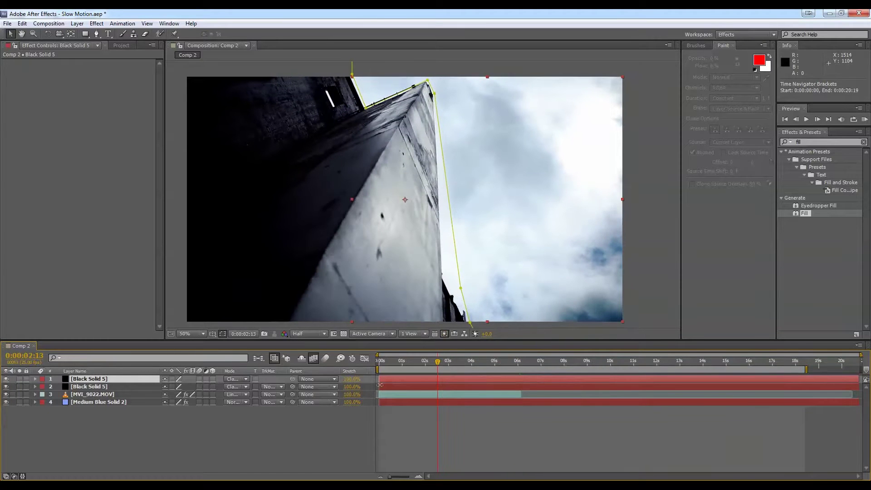
# - Hide both Black Solid 5 layers and Medium Blue Solid 2, then select the MVI_9022.MOV layer
pyautogui.click(6, 379)
pyautogui.click(6, 386)
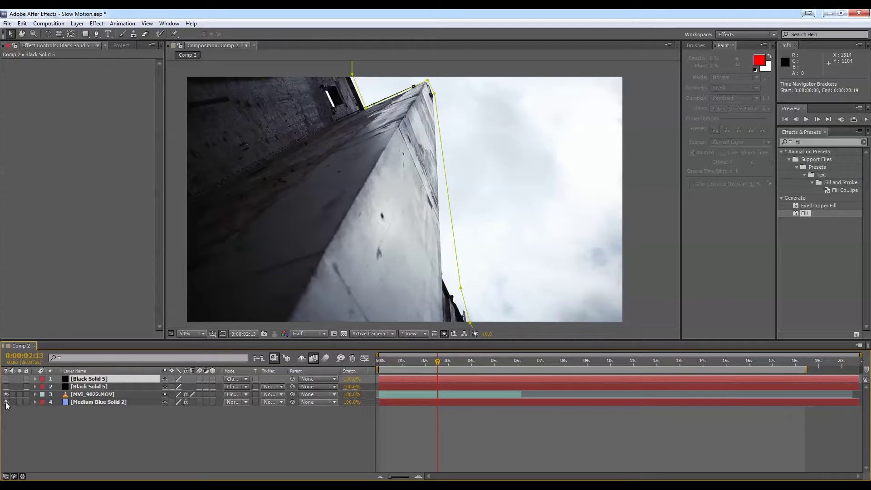
pyautogui.click(6, 401)
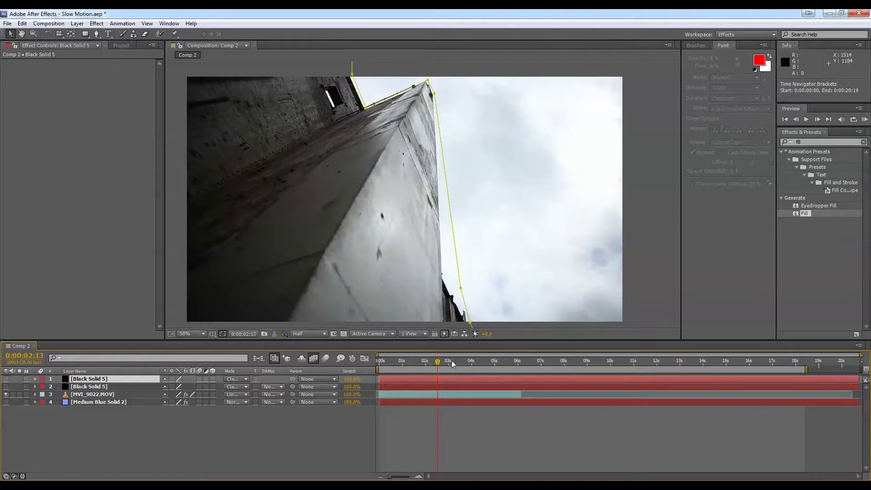
pyautogui.moveTo(437, 361); pyautogui.dragTo(411, 366)
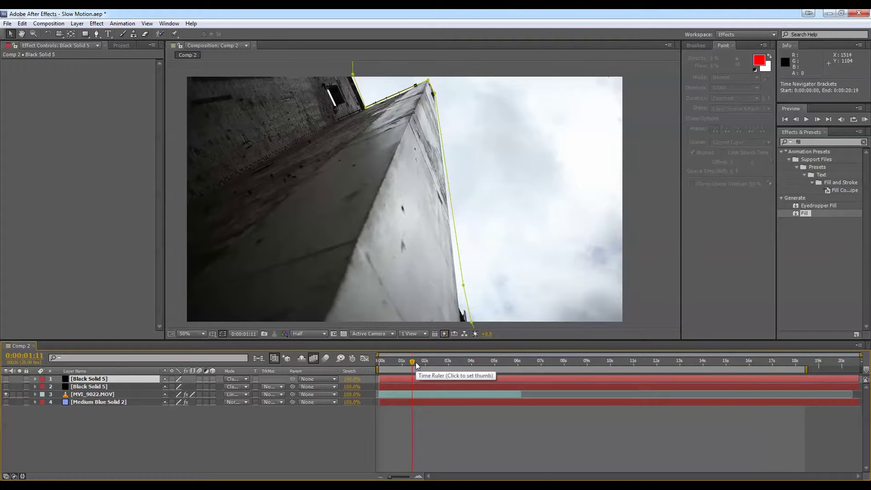
pyautogui.moveTo(411, 360); pyautogui.dragTo(415, 358)
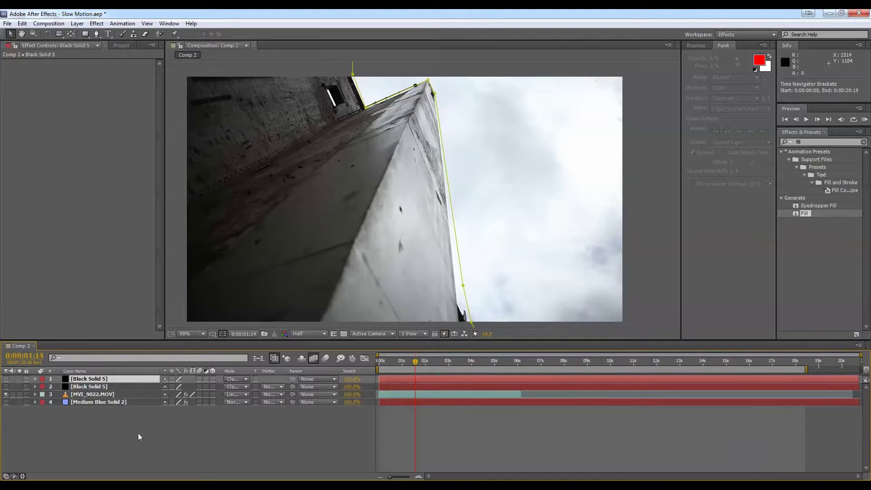
pyautogui.click(106, 397)
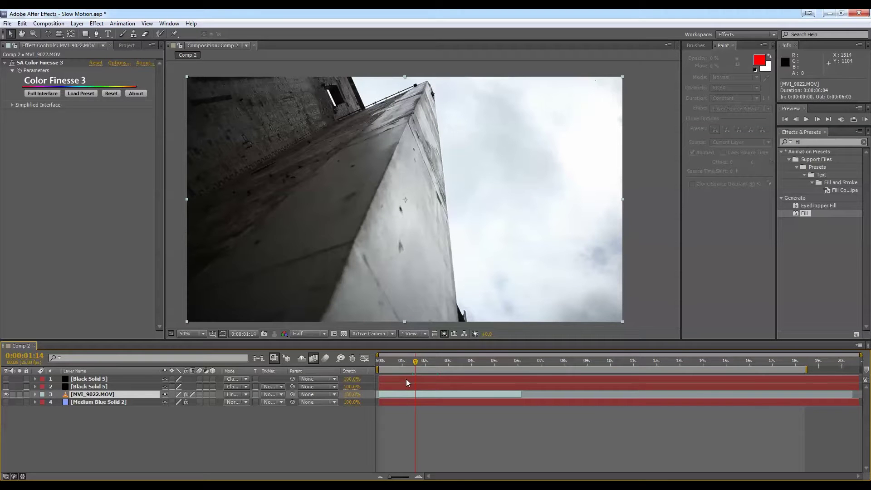
pyautogui.moveTo(414, 362)
pyautogui.mouseDown()
pyautogui.moveTo(379, 362)
pyautogui.moveTo(446, 372)
pyautogui.moveTo(483, 365)
pyautogui.moveTo(410, 367)
pyautogui.moveTo(422, 369)
pyautogui.mouseUp()
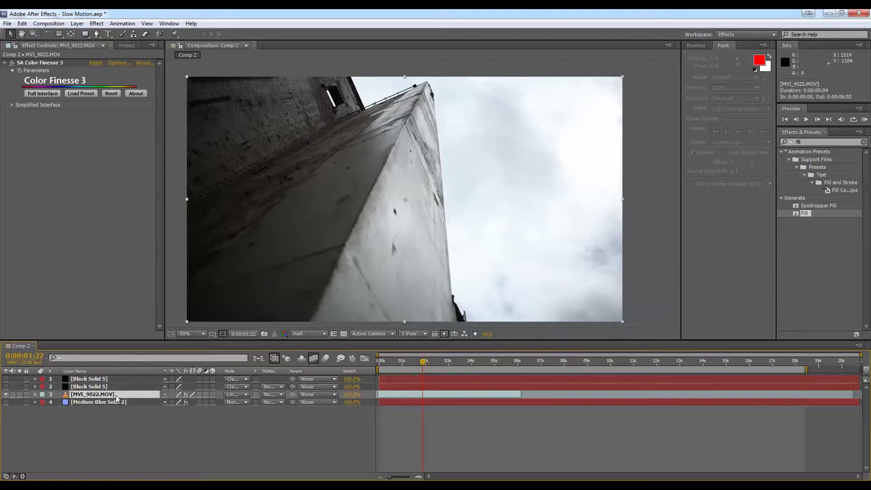
# - Paste copies of MVI_9022.MOV and set the footage layer's Mode to Normal
pyautogui.hotkey('ctrl', 'c')
pyautogui.hotkey('ctrl', 'v')
pyautogui.hotkey('ctrl', 'v')
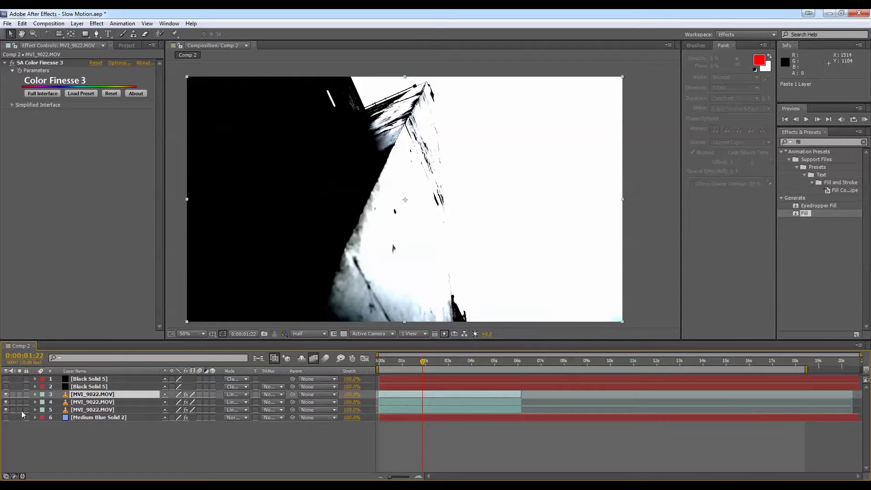
pyautogui.click(229, 393)
pyautogui.click(304, 77)
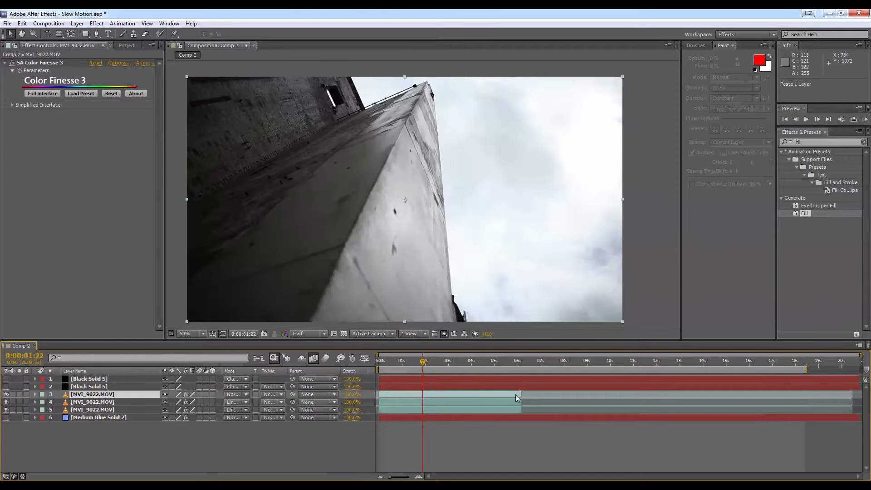
# - Trim the copies into consecutive pieces ending around 2 and 3 seconds, then undo the trims
pyautogui.moveTo(518, 394); pyautogui.dragTo(431, 395)
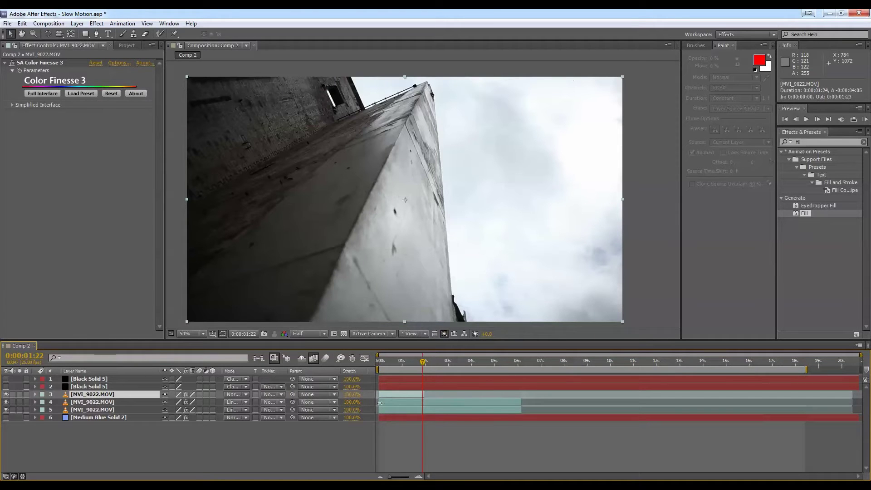
pyautogui.moveTo(380, 403); pyautogui.dragTo(422, 400)
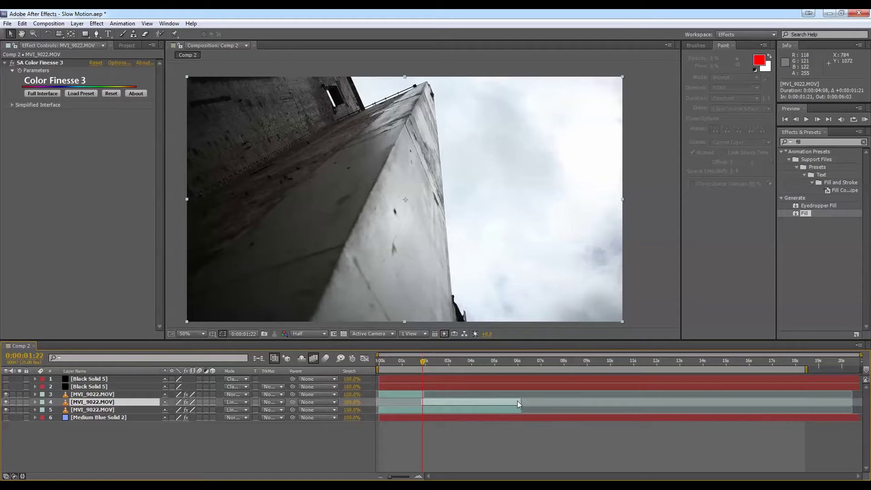
pyautogui.hotkey('ctrl', 'z')
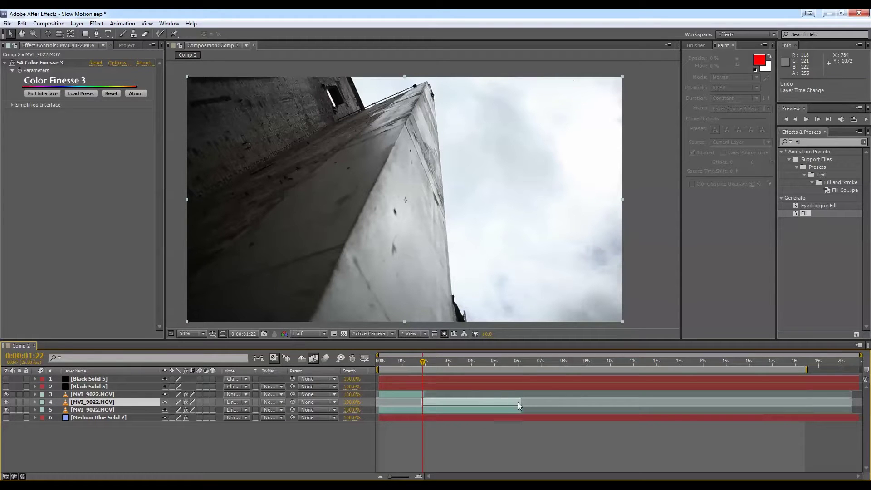
pyautogui.moveTo(520, 402); pyautogui.dragTo(452, 403)
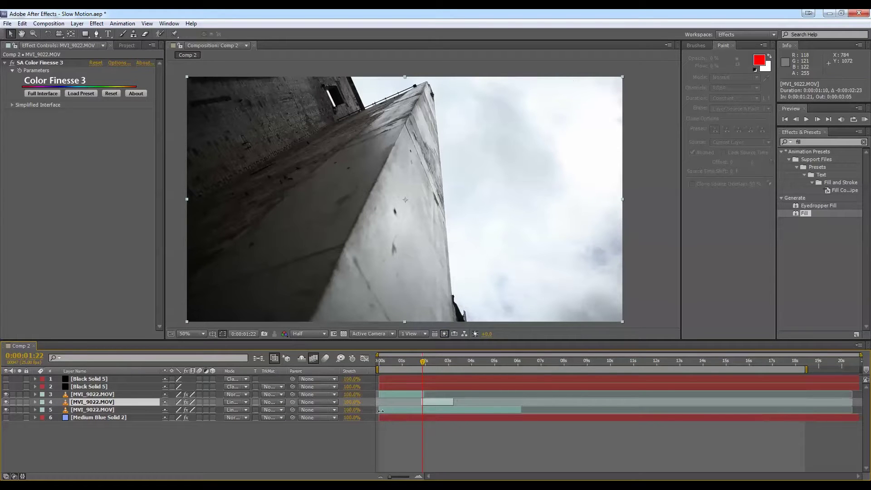
pyautogui.moveTo(380, 410); pyautogui.dragTo(456, 409)
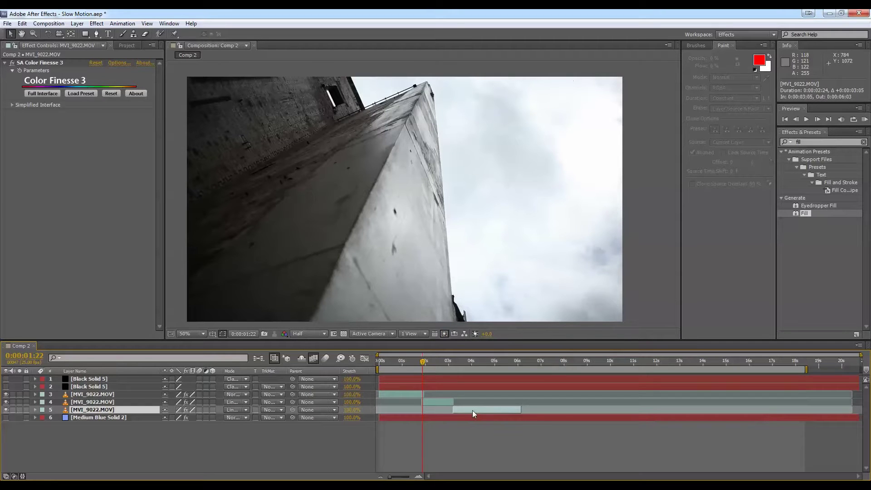
pyautogui.hotkey('ctrl', 'z')
pyautogui.hotkey('ctrl', 'z')
pyautogui.hotkey('ctrl', 'z')
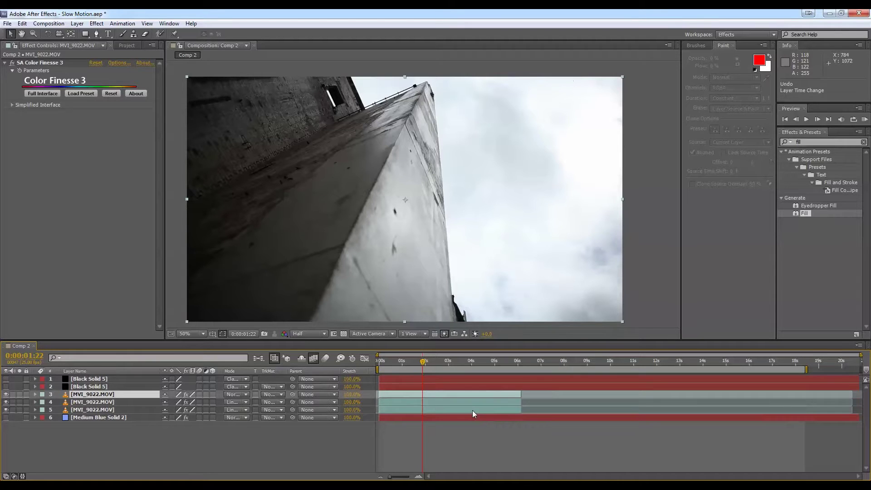
# - Delete the two duplicate footage layers, leaving the original MVI_9022.MOV selected
pyautogui.click(473, 409)
pyautogui.keyDown('shift'); pyautogui.click(472, 401); pyautogui.keyUp('shift')
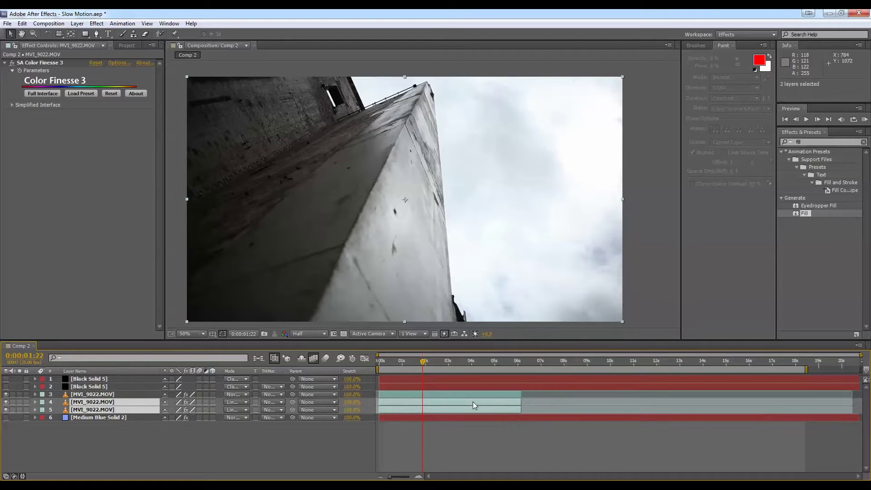
pyautogui.press('Delete')
pyautogui.click(461, 396)
# - Enable Time Remapping and add keyframes at 1:06 and about 2 seconds, sliding the second later
pyautogui.rightClick(464, 395)
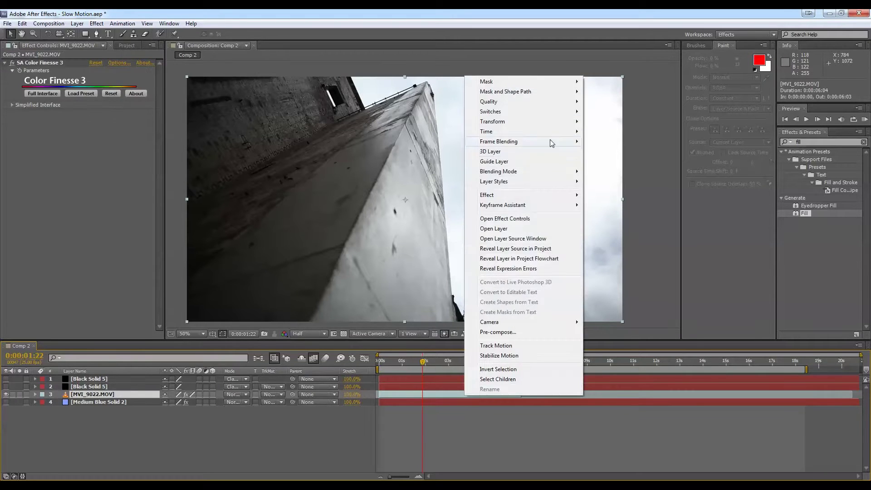
pyautogui.moveTo(557, 133)
pyautogui.click(599, 131)
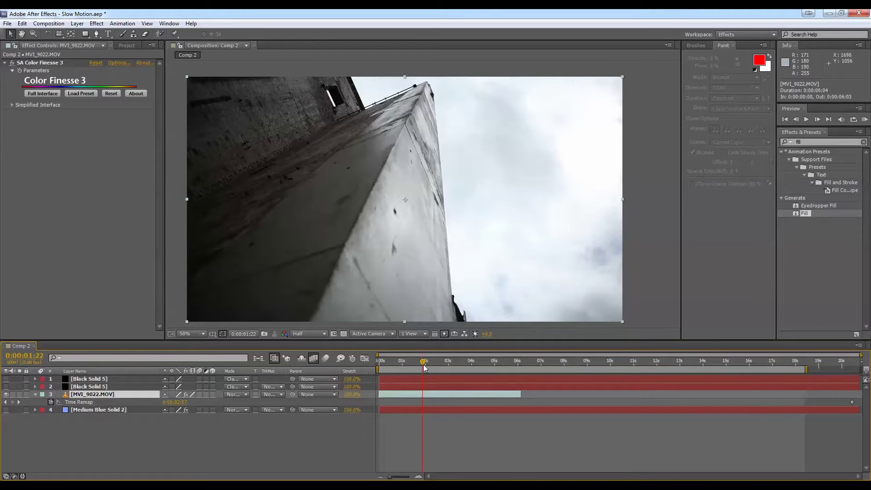
pyautogui.moveTo(424, 366); pyautogui.dragTo(407, 366)
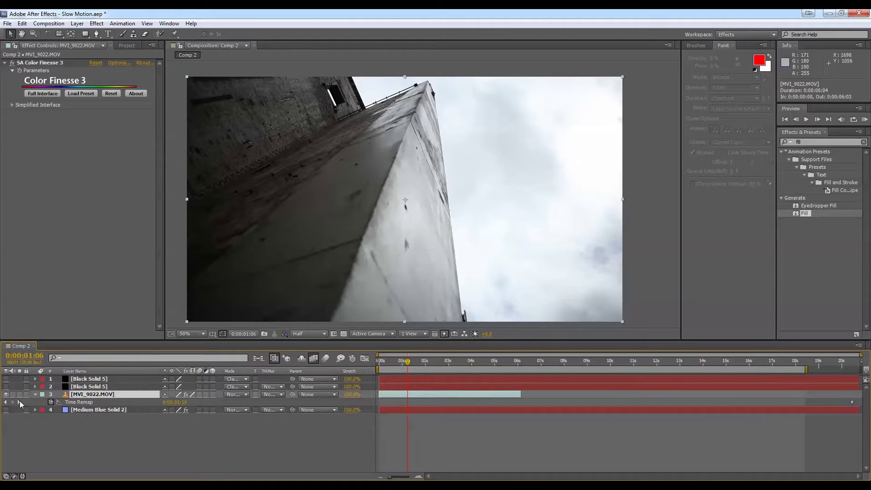
pyautogui.click(15, 402)
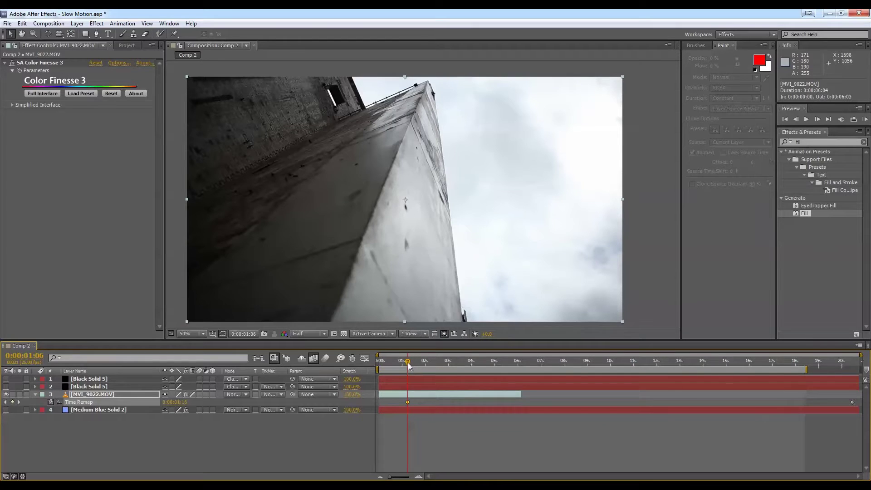
pyautogui.moveTo(409, 366); pyautogui.dragTo(435, 369)
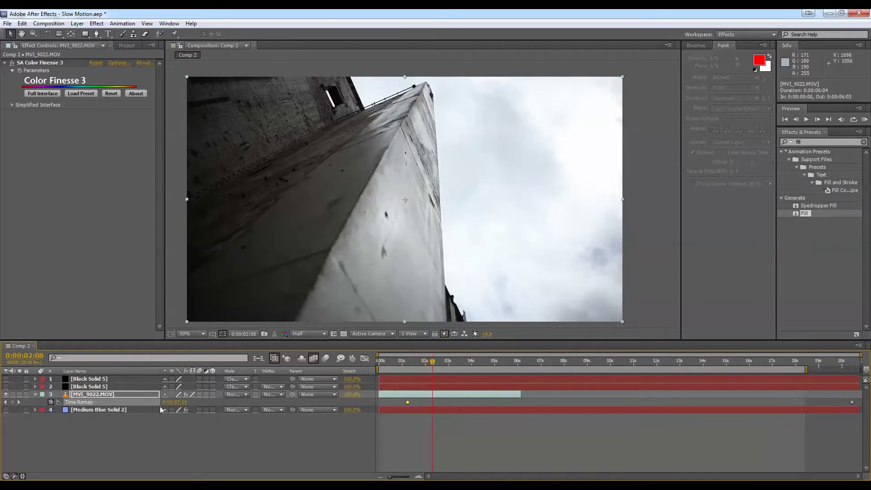
pyautogui.click(15, 402)
pyautogui.moveTo(432, 401); pyautogui.dragTo(462, 402)
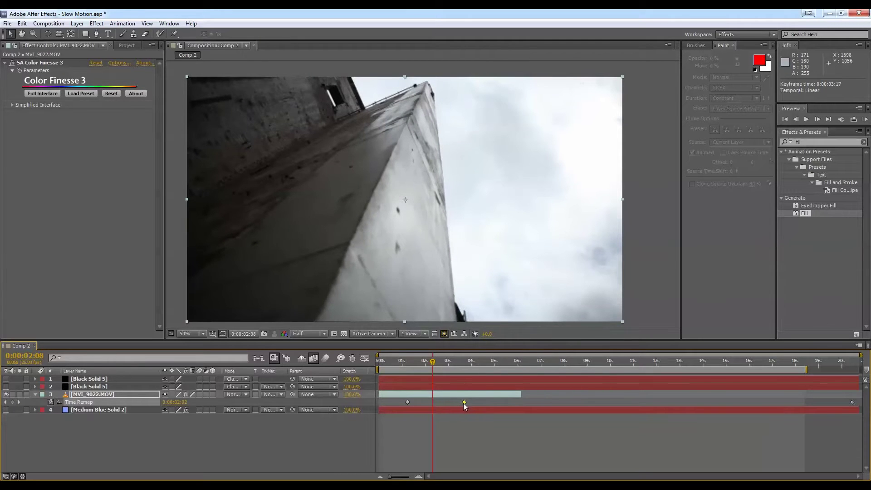
pyautogui.moveTo(461, 403); pyautogui.dragTo(492, 403)
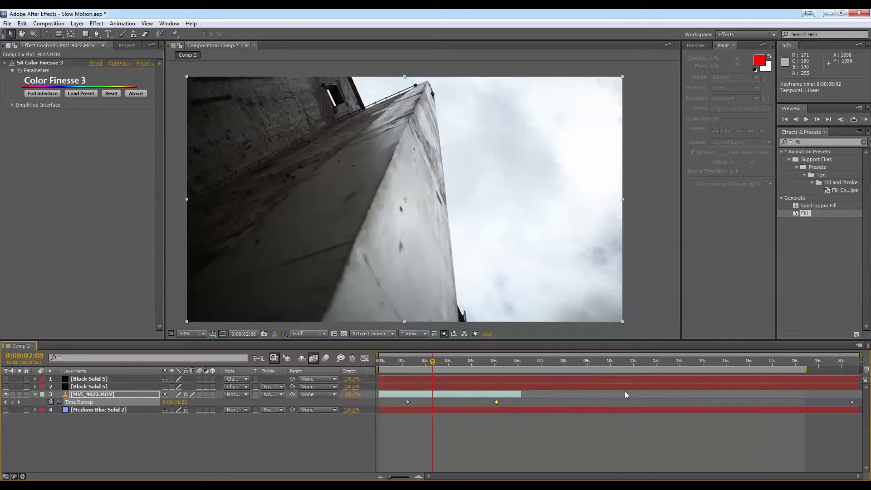
# - Extend the layer's out-point and trim it to 0:00:08:01, then select both Time Remap keyframes
pyautogui.moveTo(431, 365); pyautogui.dragTo(546, 367)
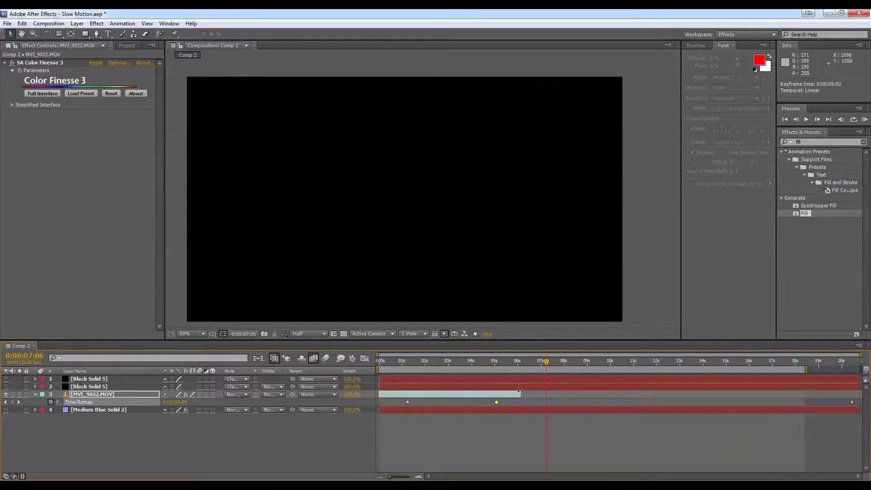
pyautogui.moveTo(520, 394); pyautogui.dragTo(600, 393)
pyautogui.moveTo(547, 367); pyautogui.dragTo(564, 368)
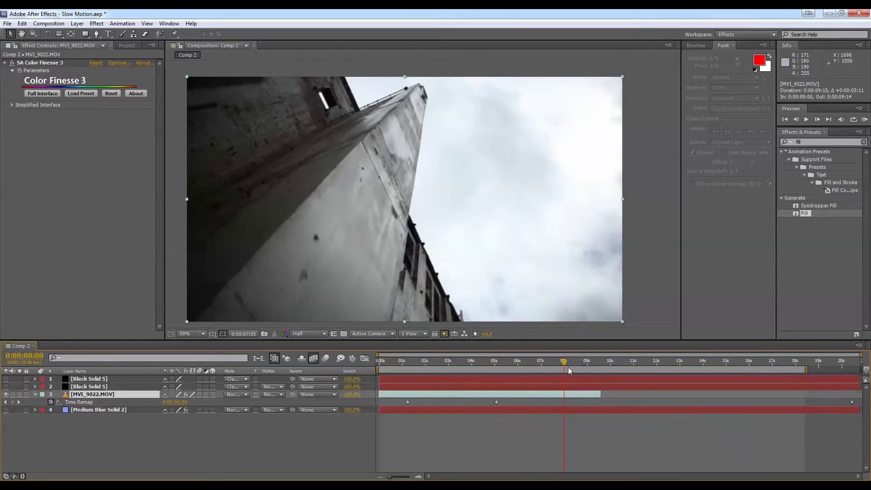
pyautogui.moveTo(599, 393); pyautogui.dragTo(565, 399)
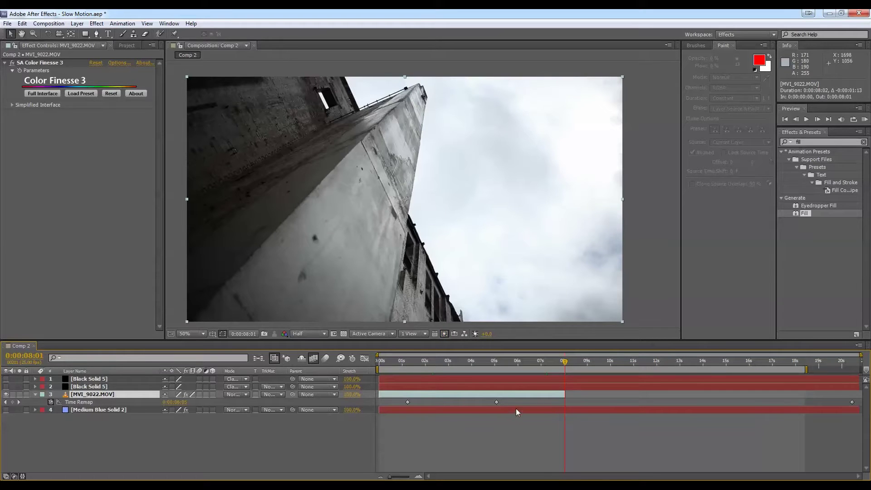
pyautogui.moveTo(516, 408); pyautogui.dragTo(399, 401)
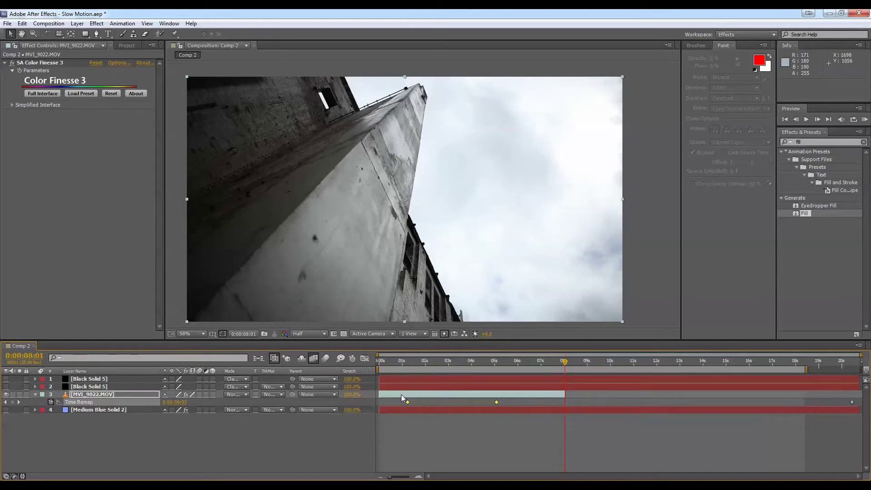
# - In the Graph Editor, convert the Time Remap keyframes to Auto Bezier and reshape the curve
pyautogui.click(367, 359)
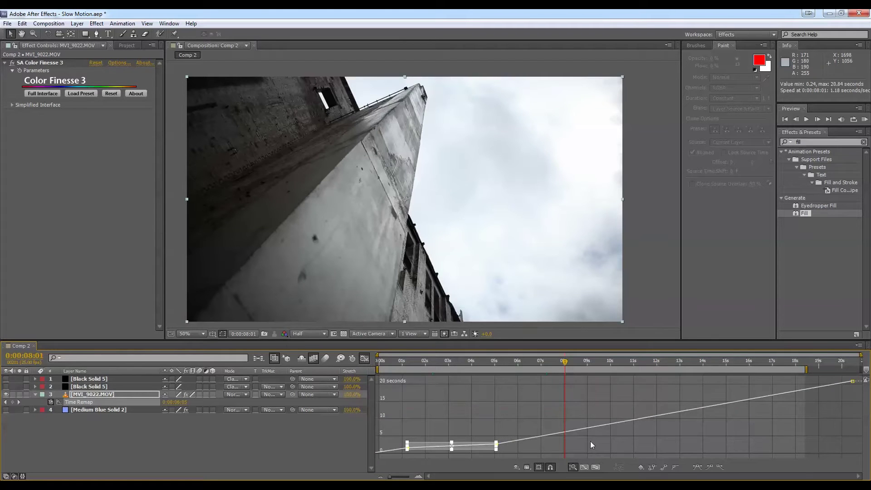
pyautogui.click(672, 467)
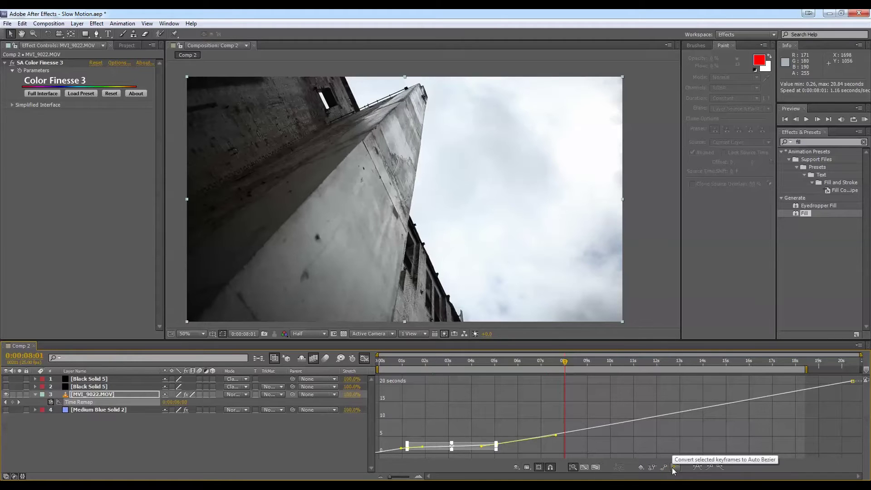
pyautogui.moveTo(389, 477); pyautogui.dragTo(405, 477)
pyautogui.moveTo(631, 373); pyautogui.dragTo(418, 385)
pyautogui.moveTo(583, 439); pyautogui.dragTo(520, 452)
pyautogui.moveTo(404, 477); pyautogui.dragTo(393, 477)
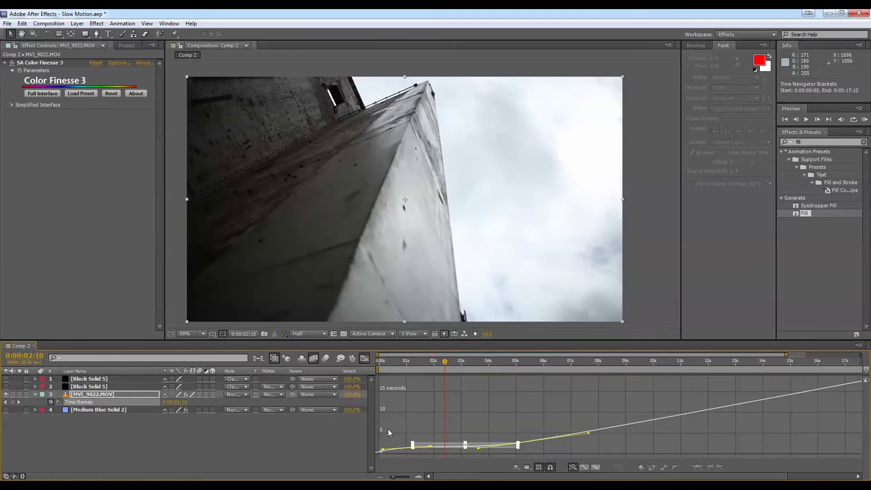
# - Select both Time Remap keyframes and apply F9 interpolation, then select the 5-second keyframe
pyautogui.click(364, 358)
pyautogui.click(505, 434)
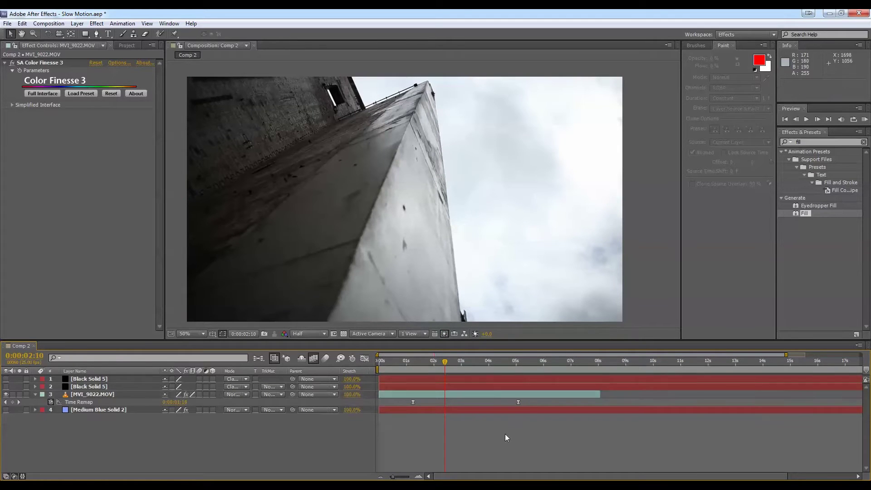
pyautogui.moveTo(529, 402); pyautogui.dragTo(390, 402)
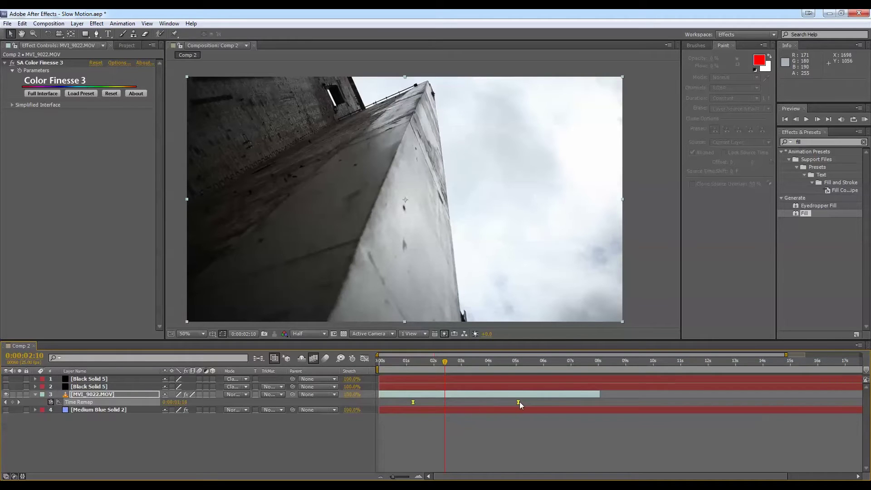
pyautogui.press('F9')
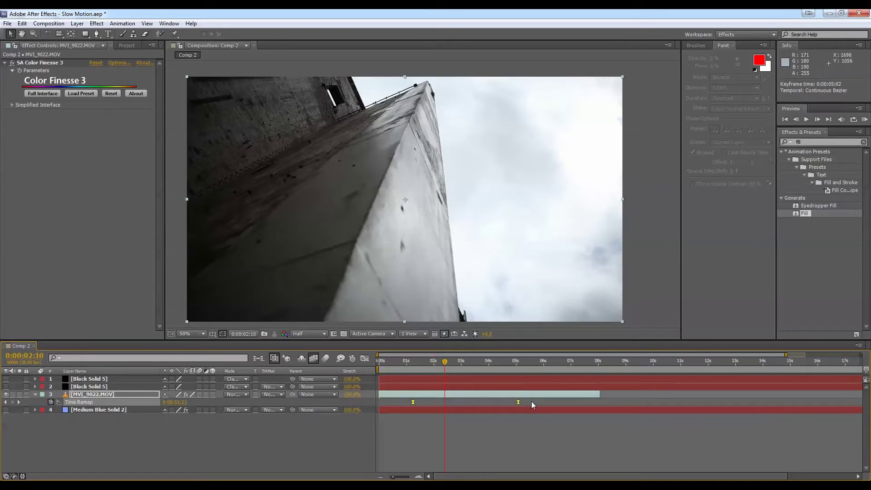
pyautogui.click(531, 401)
pyautogui.click(518, 402)
# - Toggle the 1 s and 5 s keyframes between linear and Easy Ease, ending linear
pyautogui.keyDown('ctrl'); pyautogui.click(414, 402); pyautogui.keyUp('ctrl')
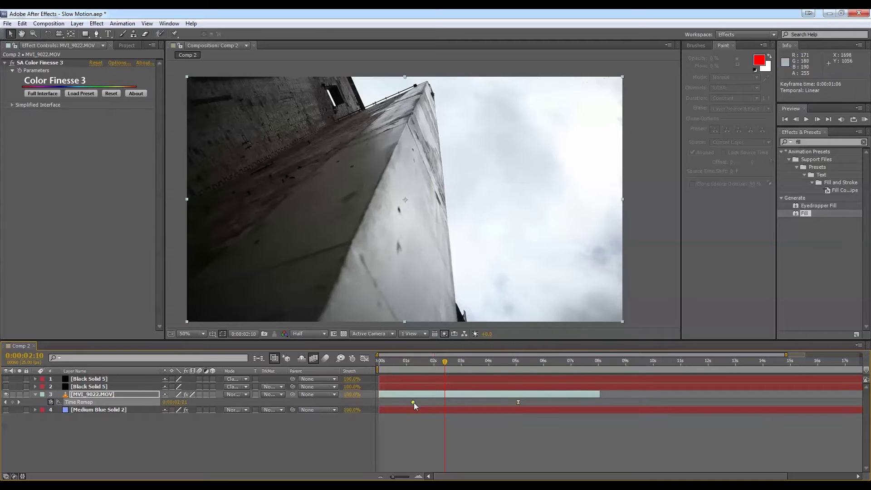
pyautogui.keyDown('ctrl'); pyautogui.click(519, 402); pyautogui.keyUp('ctrl')
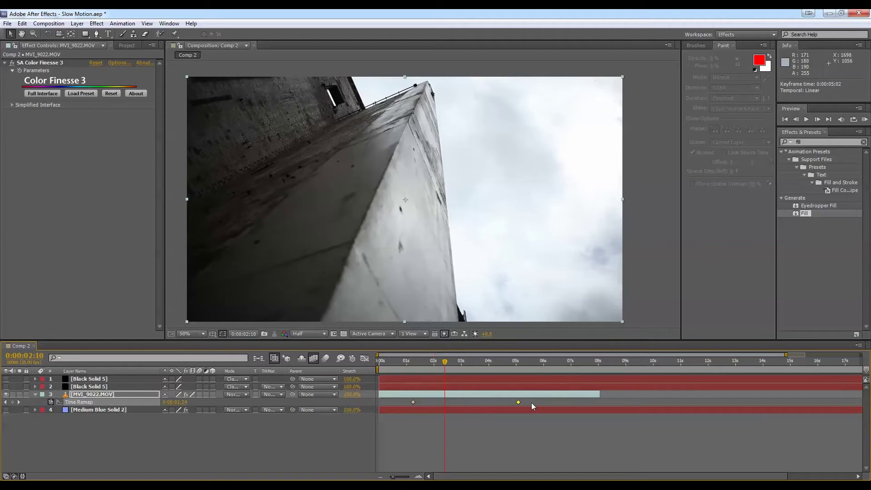
pyautogui.press('F9')
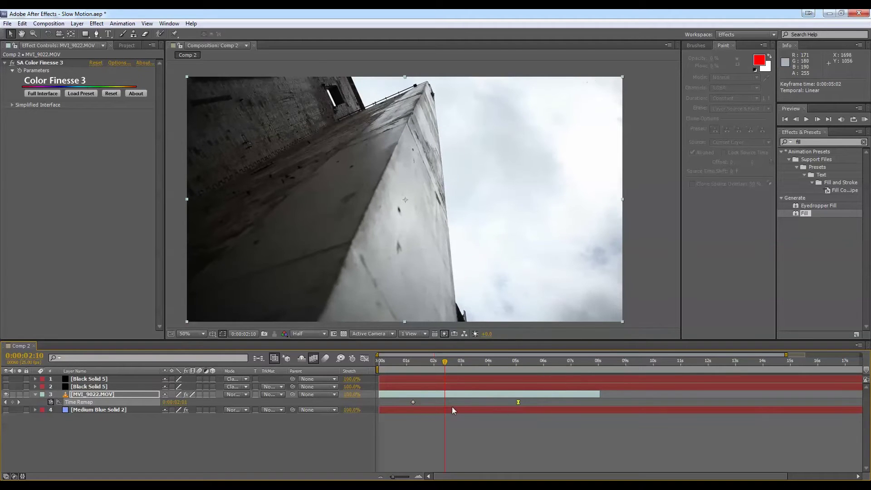
pyautogui.click(414, 402)
pyautogui.press('F9')
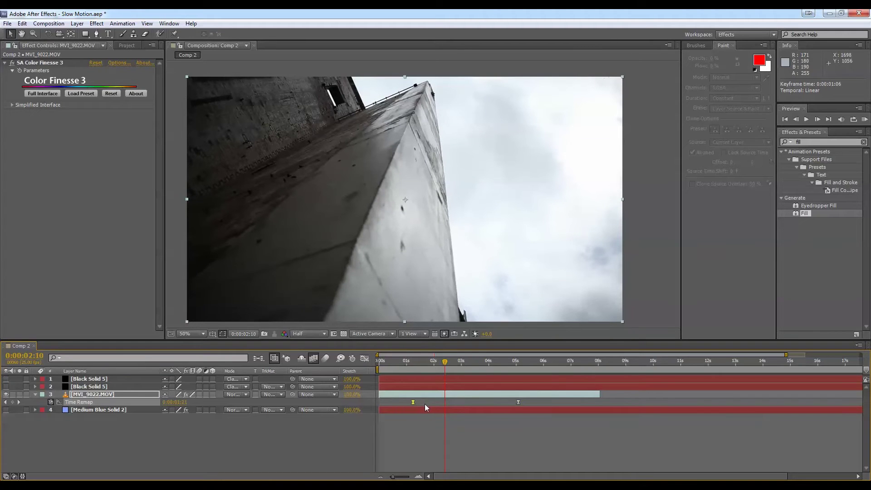
pyautogui.keyDown('ctrl'); pyautogui.click(412, 402); pyautogui.keyUp('ctrl')
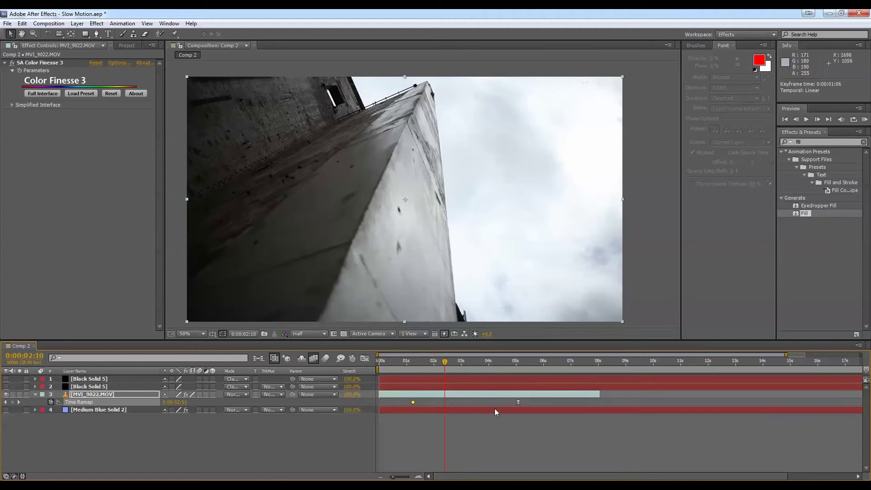
pyautogui.keyDown('ctrl'); pyautogui.click(517, 402); pyautogui.keyUp('ctrl')
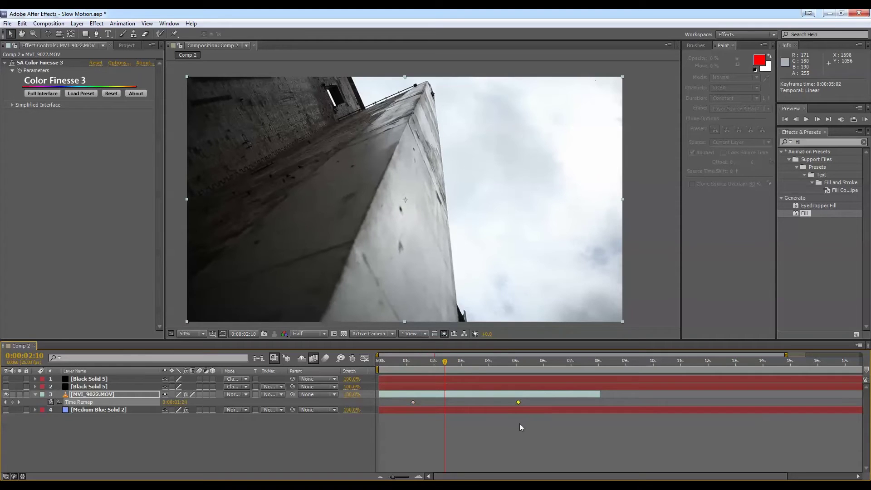
pyautogui.click(527, 404)
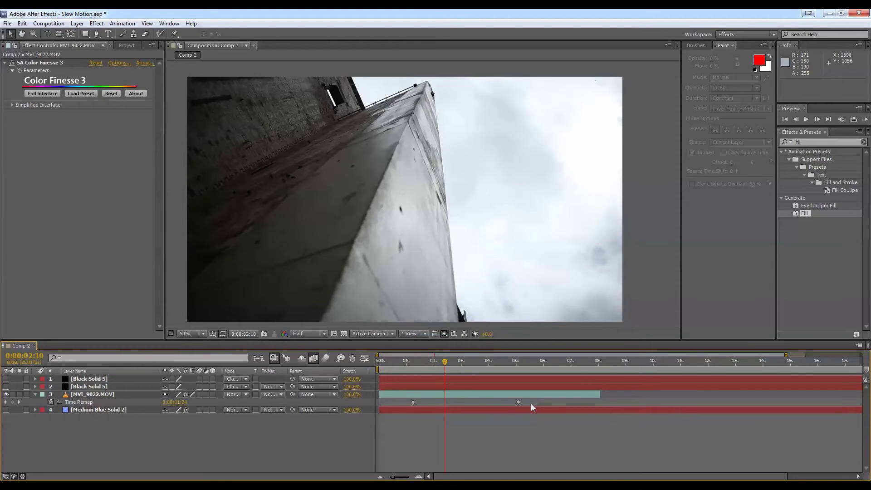
# - Try Easy Ease on both keyframes, then undo the easing and the earlier time changes
pyautogui.hotkey('ctrl', 'alt', 'a')
pyautogui.press('F9')
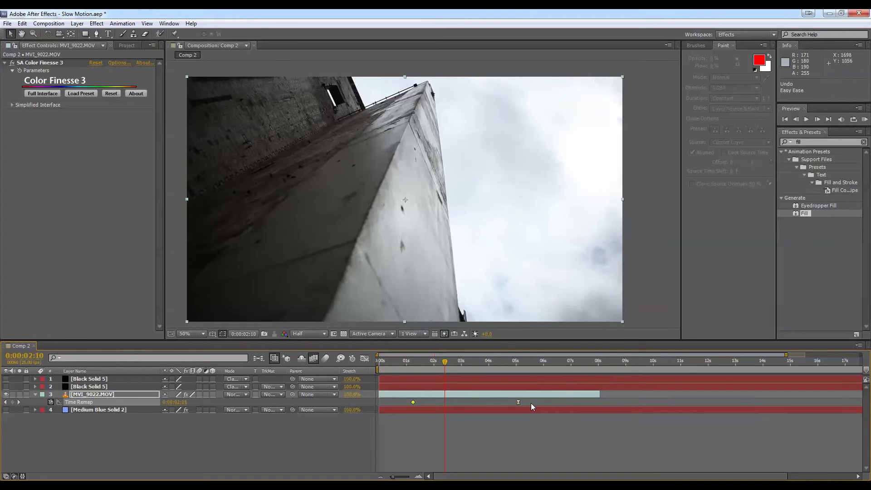
pyautogui.hotkey('shift', 'F3')
pyautogui.hotkey('shift', 'F3')
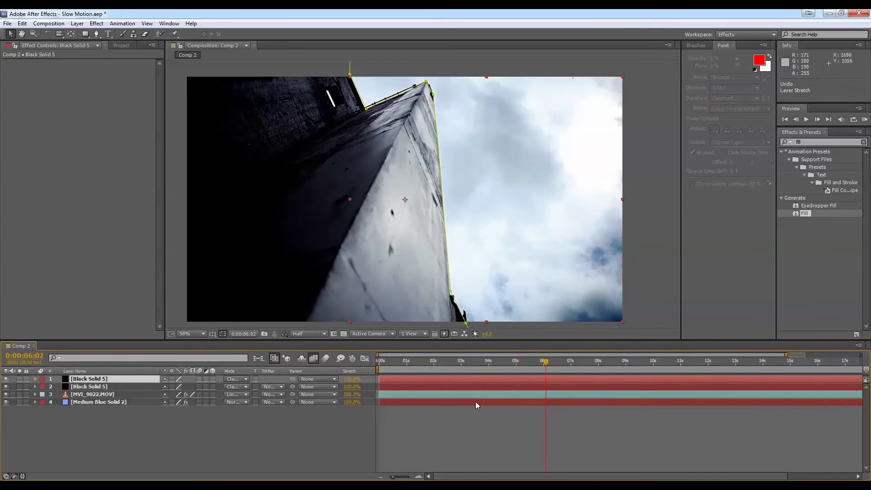
# - Set MVI_9022.MOV's Stretch to 300% with a 20-second timeline view, then return to the first frame
pyautogui.moveTo(392, 478); pyautogui.dragTo(383, 478)
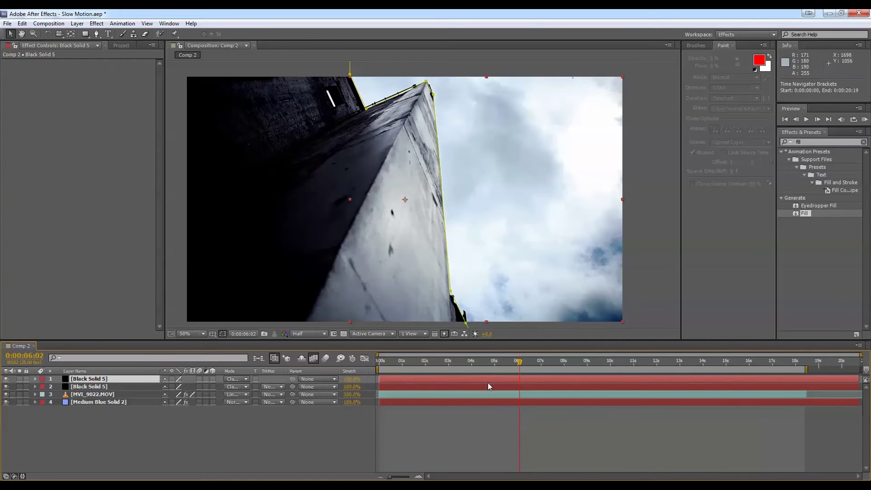
pyautogui.moveTo(521, 366); pyautogui.dragTo(739, 363)
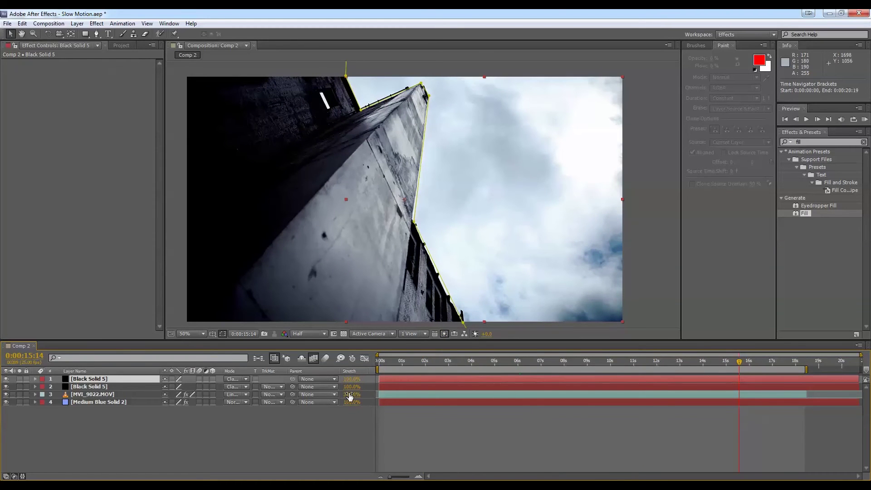
pyautogui.moveTo(350, 396); pyautogui.dragTo(353, 397)
pyautogui.moveTo(417, 360); pyautogui.dragTo(764, 362)
pyautogui.press('Home')
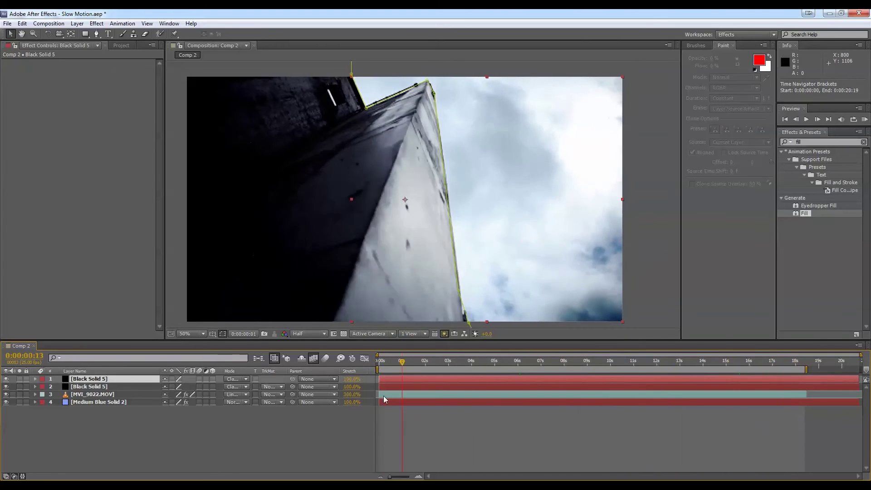
# - Start a RAM Preview of Comp 2 from the first frame
pyautogui.click(864, 119)
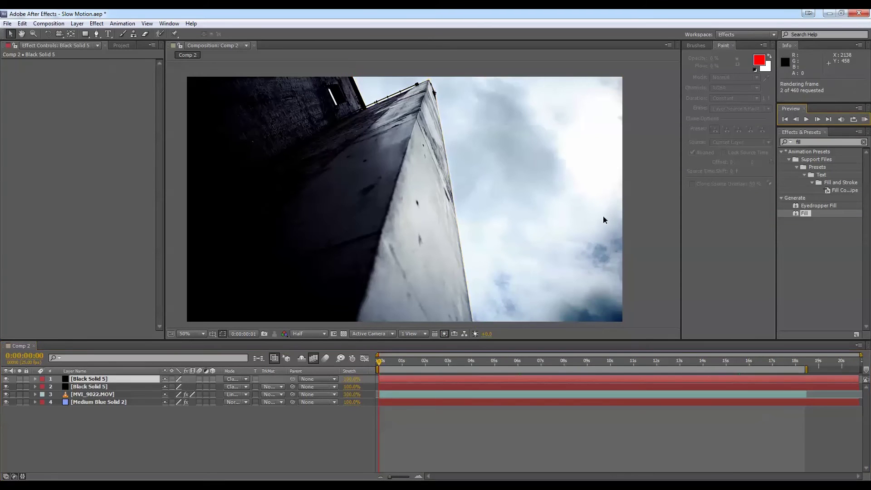